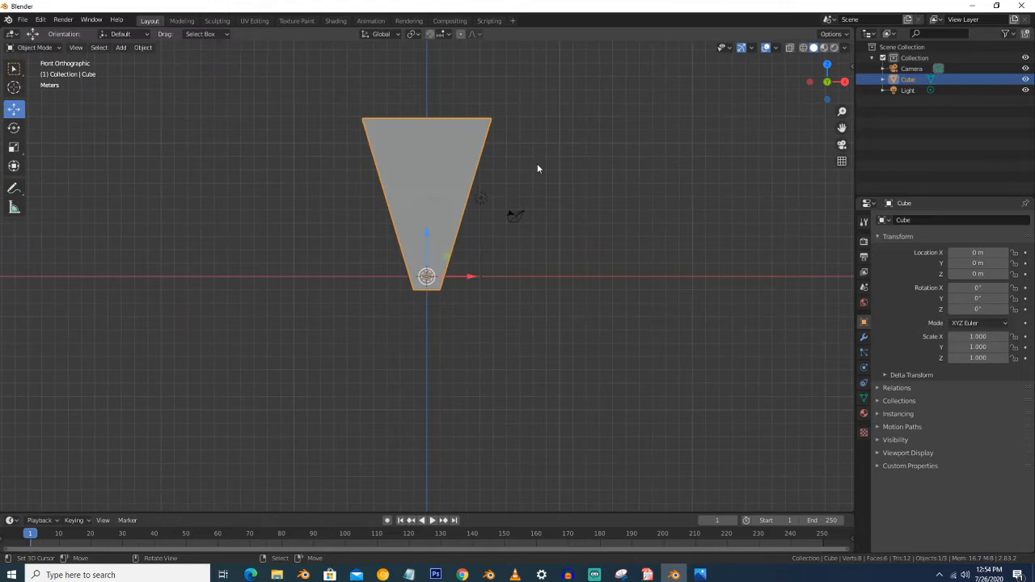
Step: Add a UV sphere at the origin and switch the viewport to wireframe shading
key(shift+a)
mouse_move(534, 165)
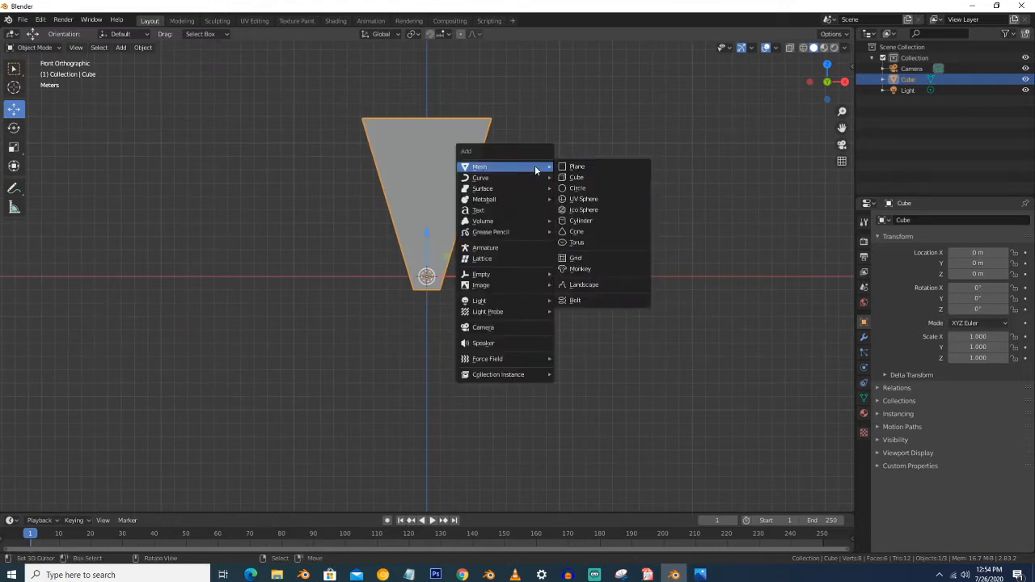
click(584, 199)
key(z)
click(494, 216)
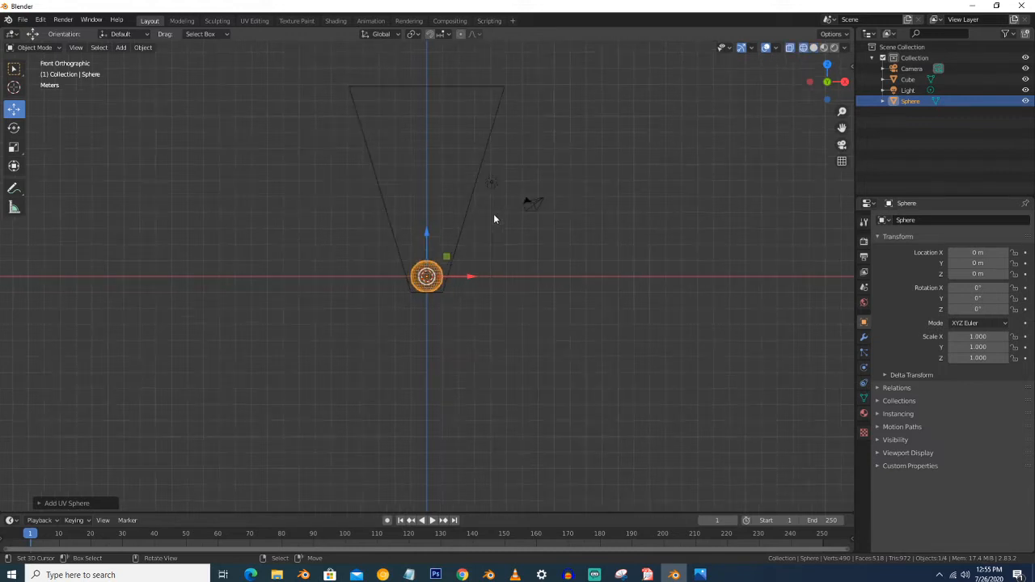
Step: Raise the tapered cube until its base rests on the ground line
click(457, 242)
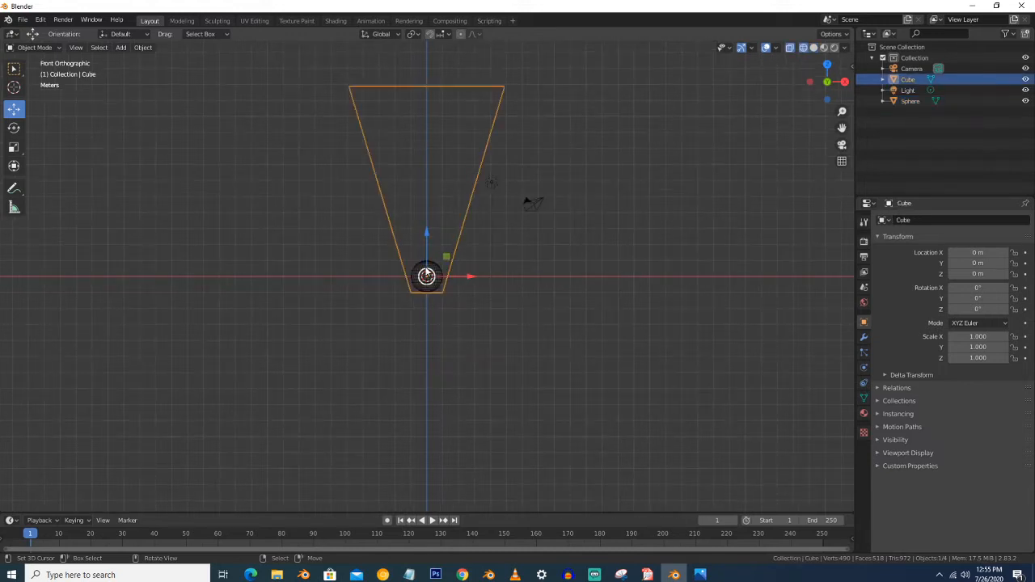
shift+click(427, 275)
drag(429, 248, 423, 214)
Step: Place the sphere inside the cube's narrow end at about 1.39 m in Z and scale it to about 0.88
click(427, 253)
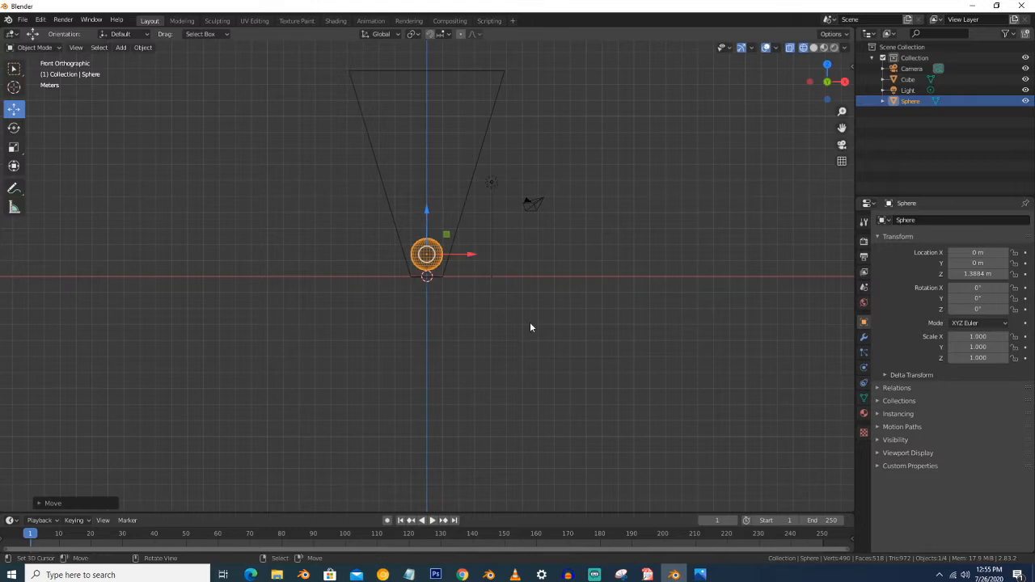
key(s)
click(517, 318)
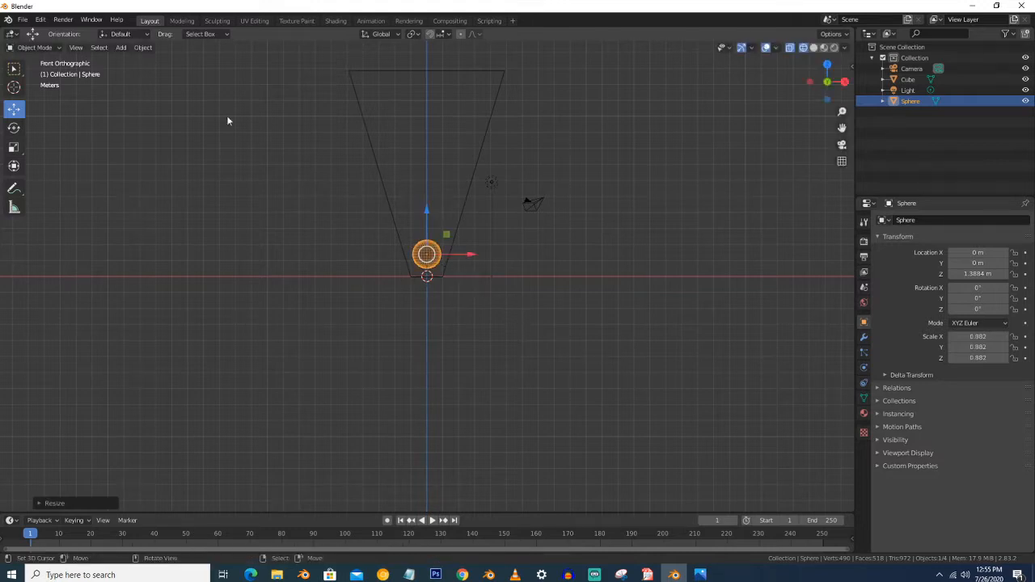
Step: Enable fluid physics on the sphere as a Flow object of type Smoke with Inflow behavior
click(154, 50)
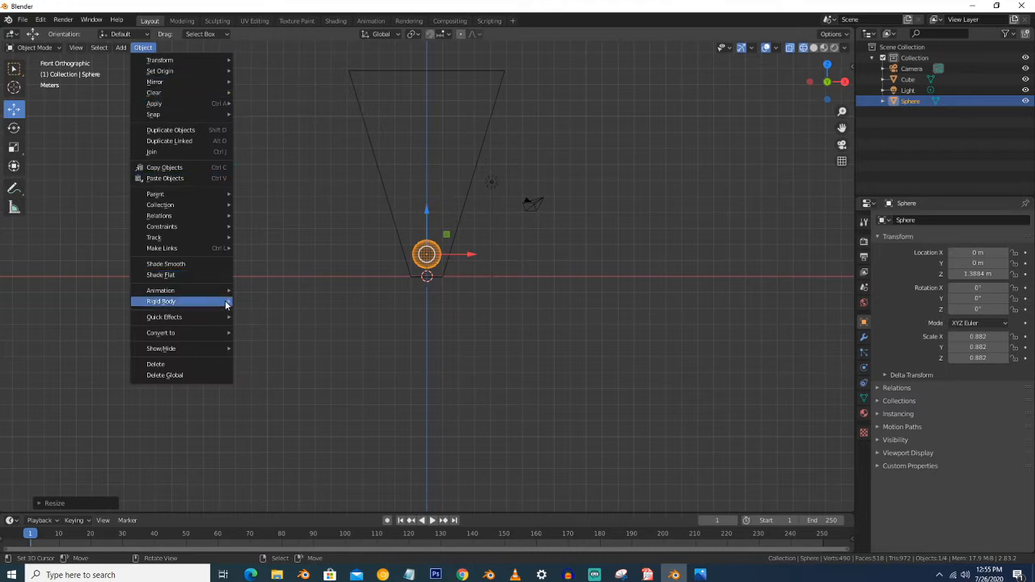
mouse_move(229, 317)
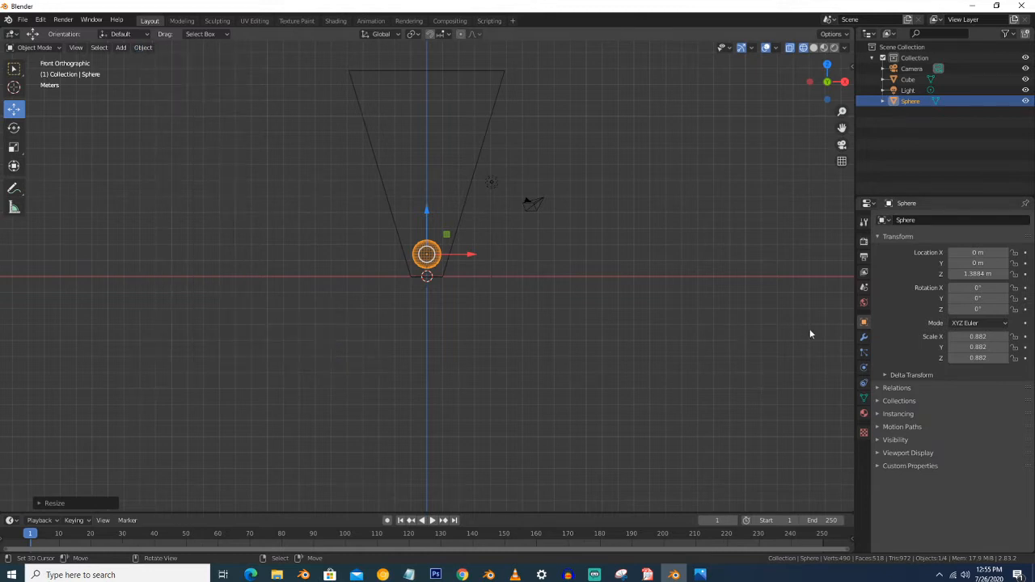
click(864, 370)
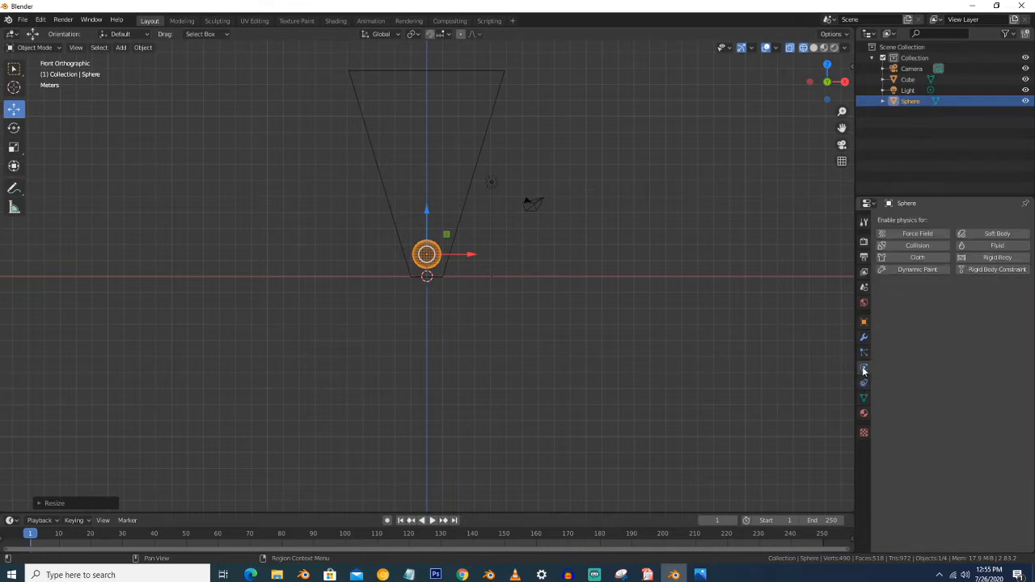
click(1000, 247)
click(990, 301)
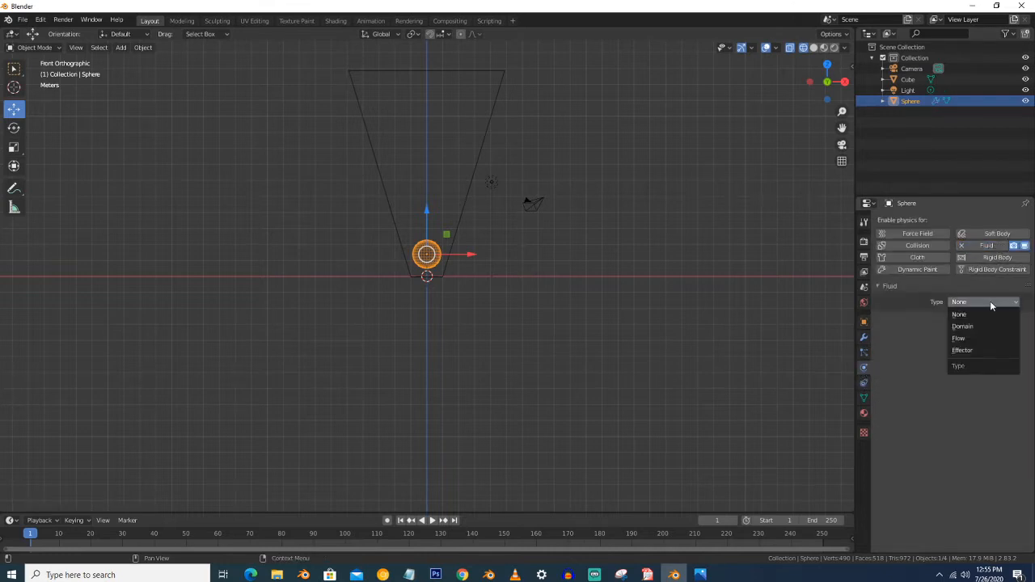
click(987, 337)
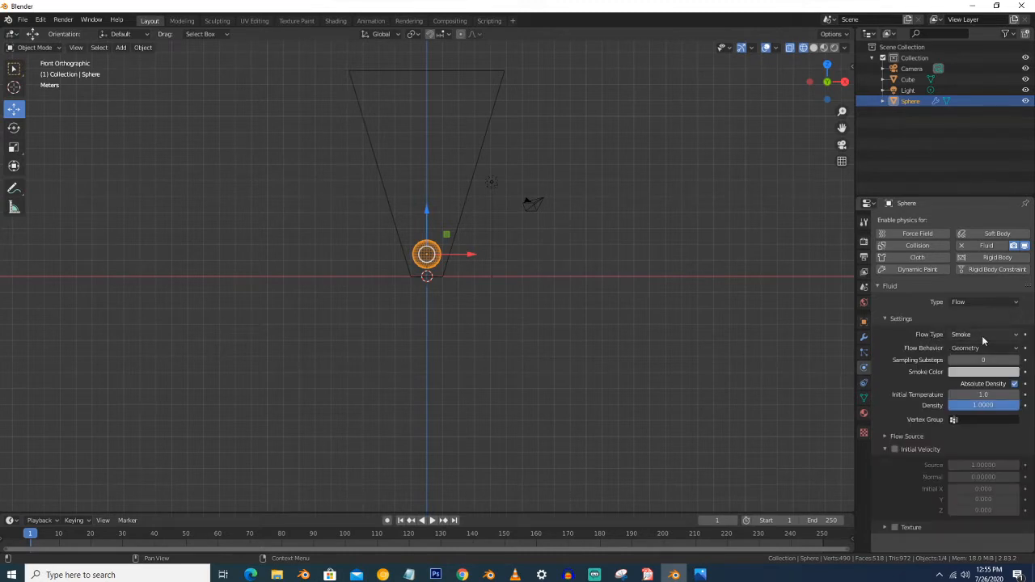
click(984, 349)
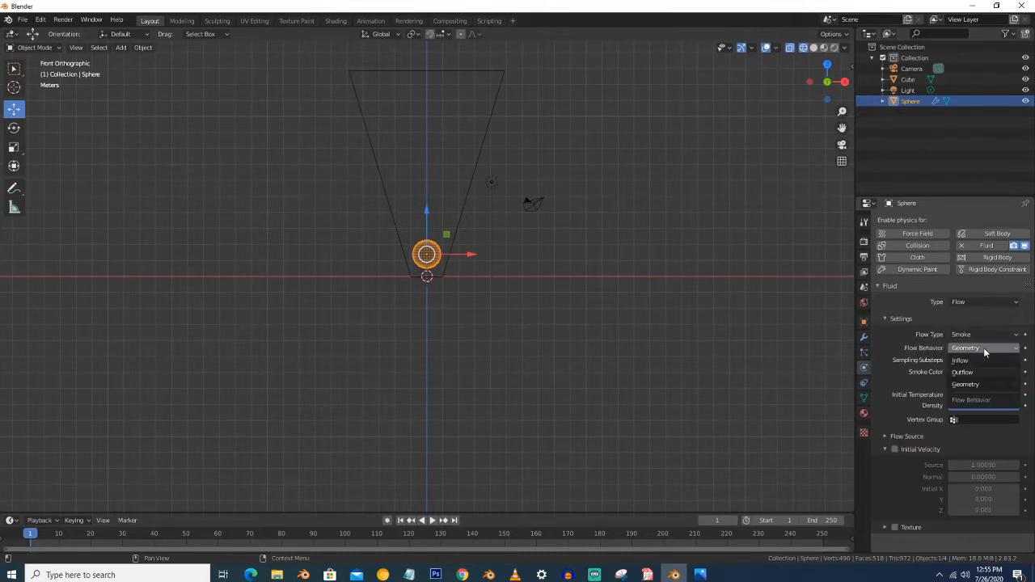
click(979, 361)
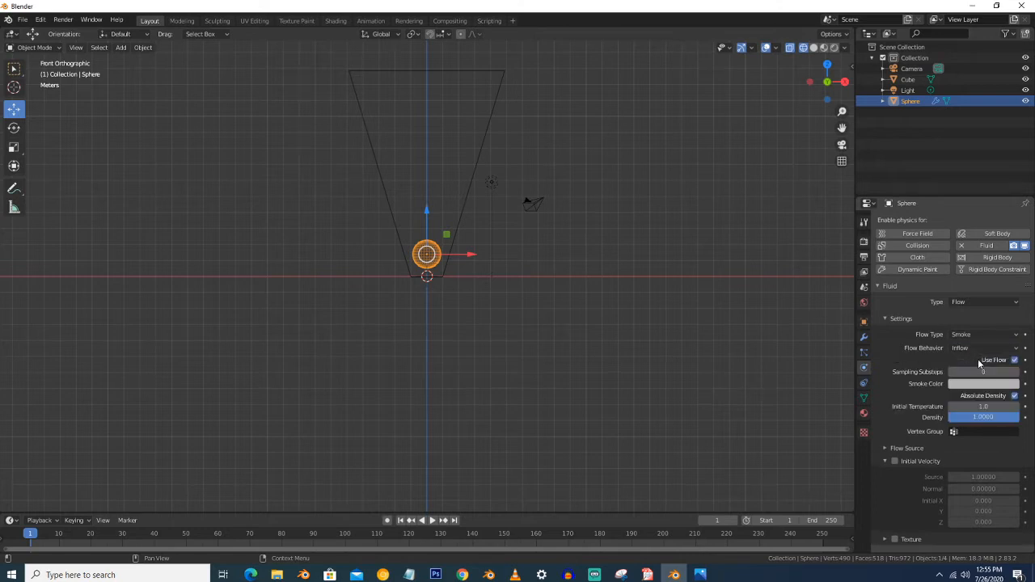
Step: Enable fluid physics on the tapered cube and set its type to Domain
click(458, 235)
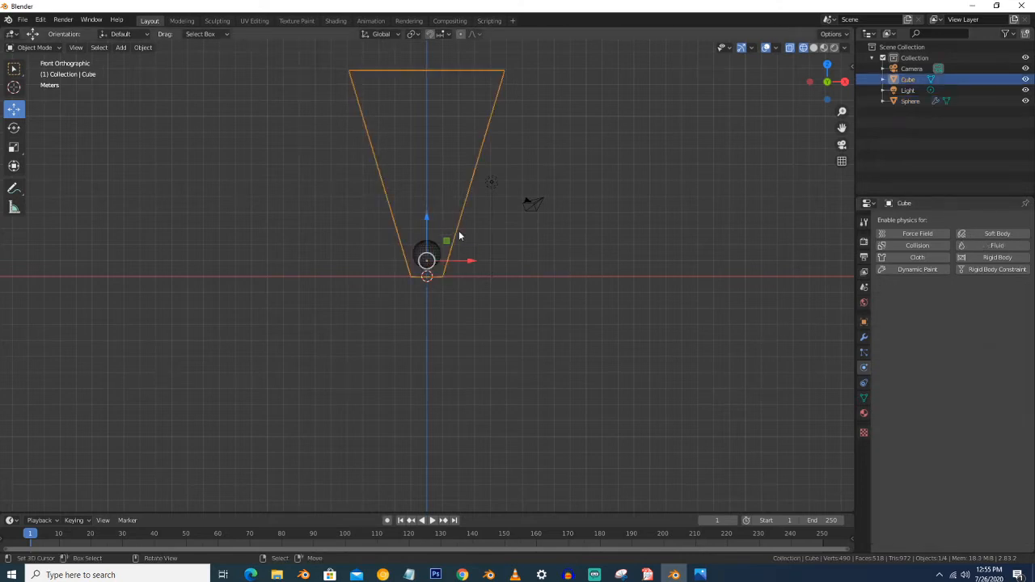
click(968, 246)
click(979, 302)
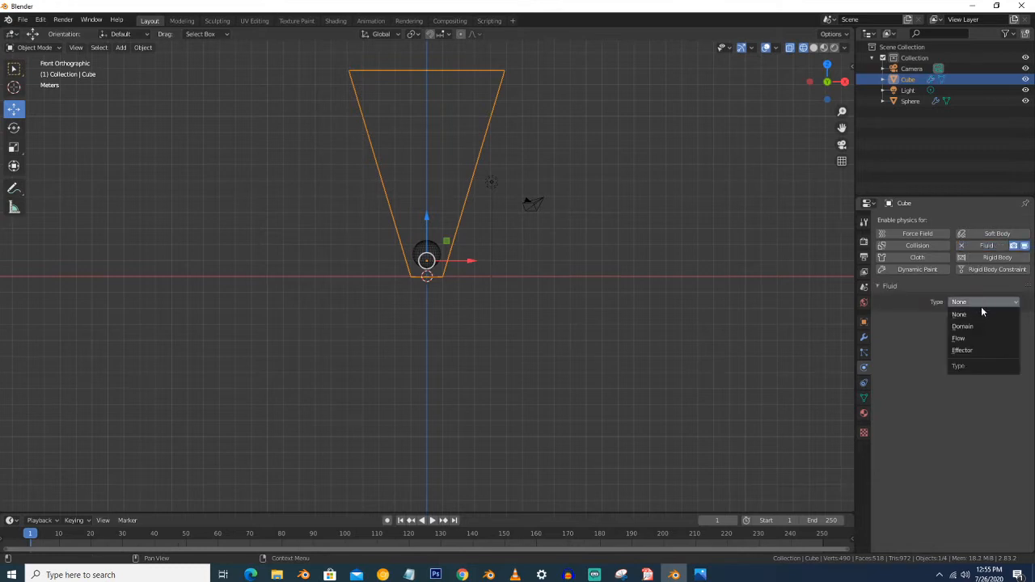
click(985, 326)
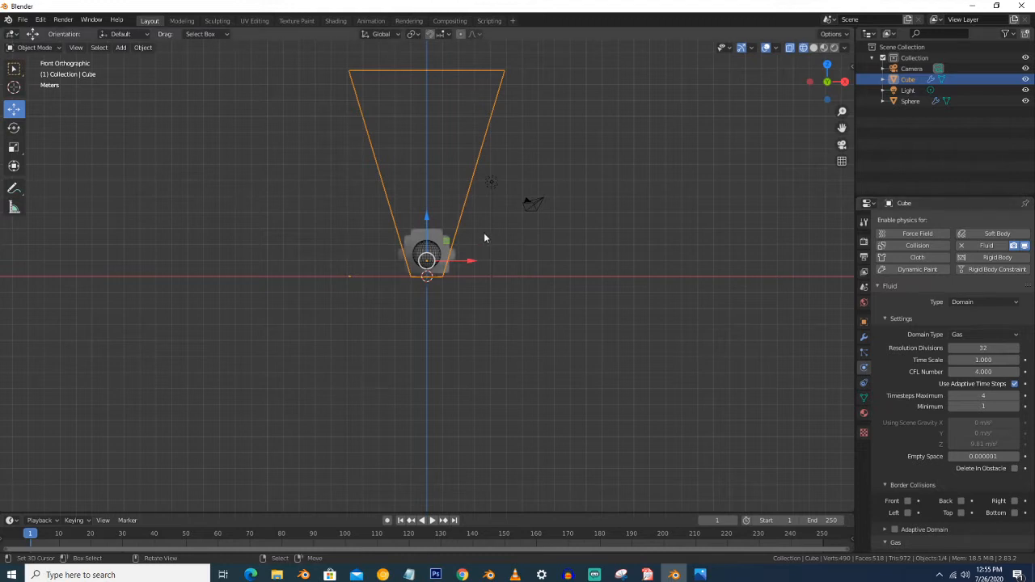
Step: Set the domain's minimum timesteps to 2
scroll(983, 348, down, 3)
scroll(983, 348, up, 3)
click(983, 348)
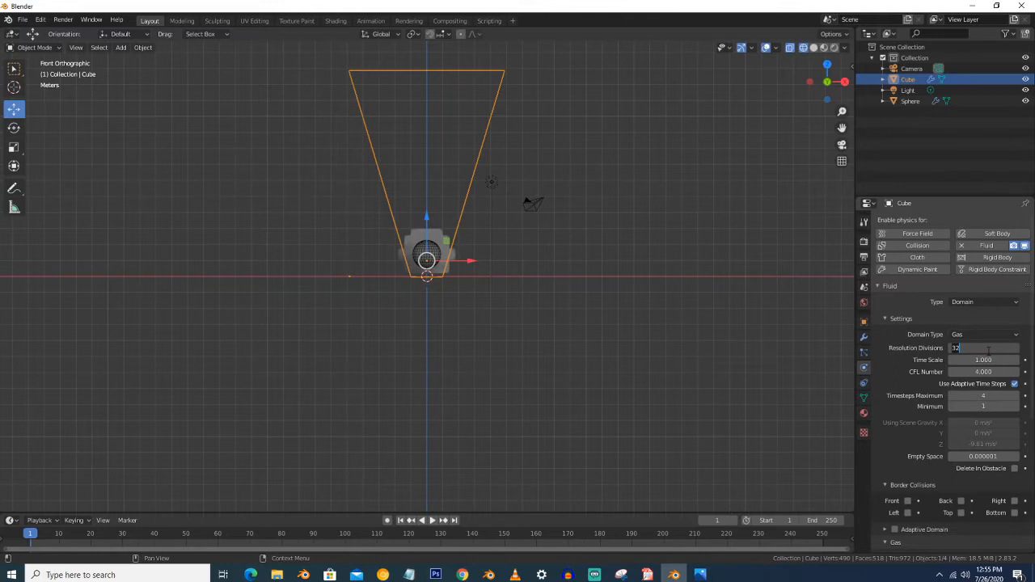
key(Return)
scroll(918, 358, down, 1)
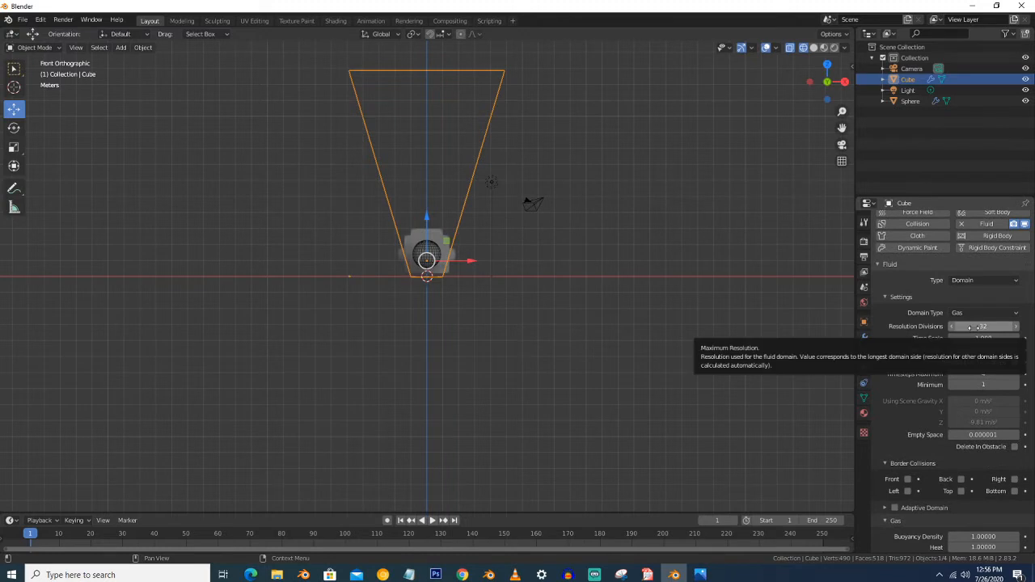
scroll(971, 345, down, 1)
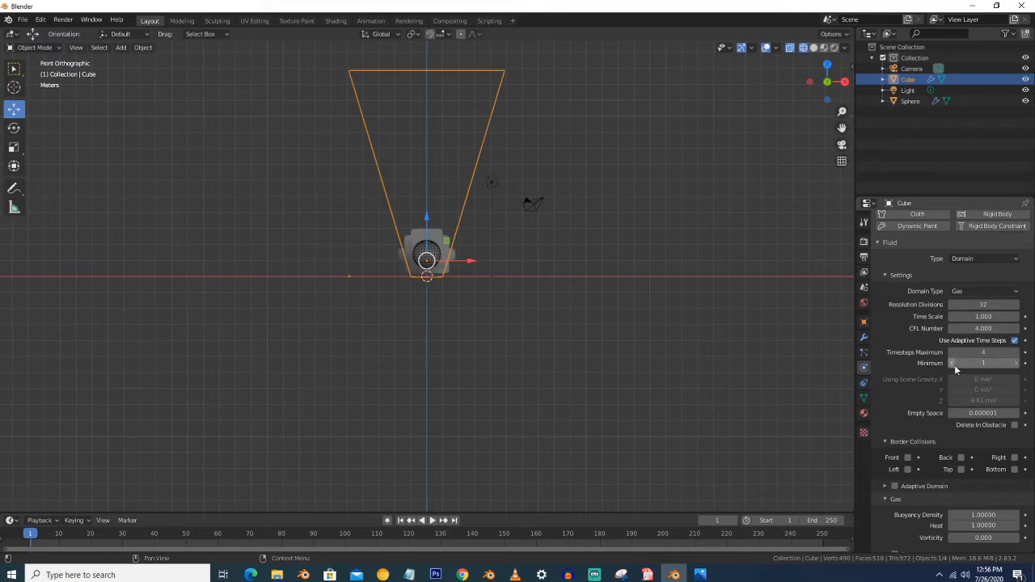
click(1017, 363)
Step: Enable border collisions for the domain on the front, back, right, left, top and bottom
scroll(1011, 367, down, 2)
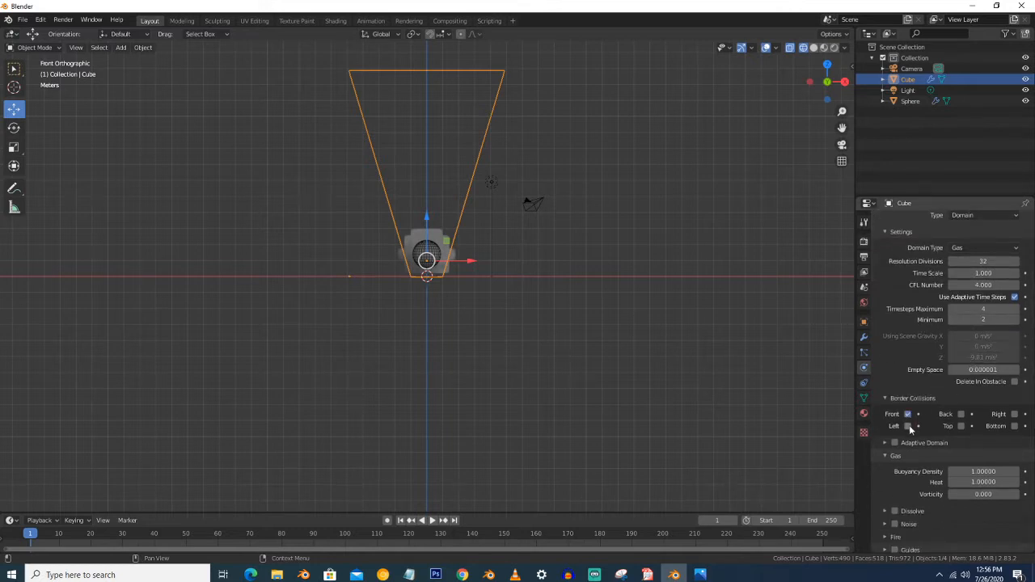
click(961, 427)
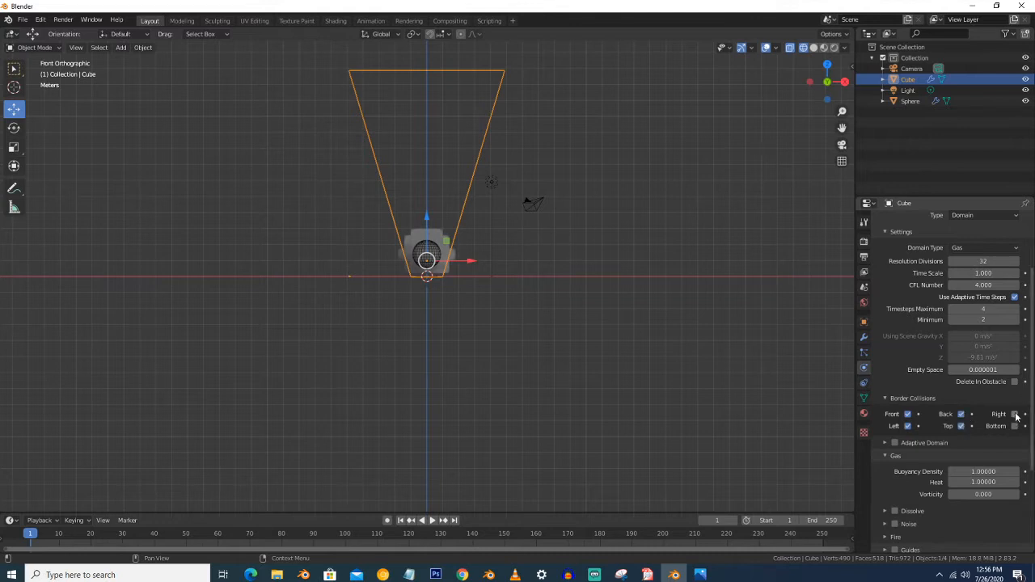
click(1015, 426)
Step: Expand the domain's Dissolve and Fire settings, and lower its Gravity field weight to about 0.271
scroll(964, 400, down, 5)
click(963, 402)
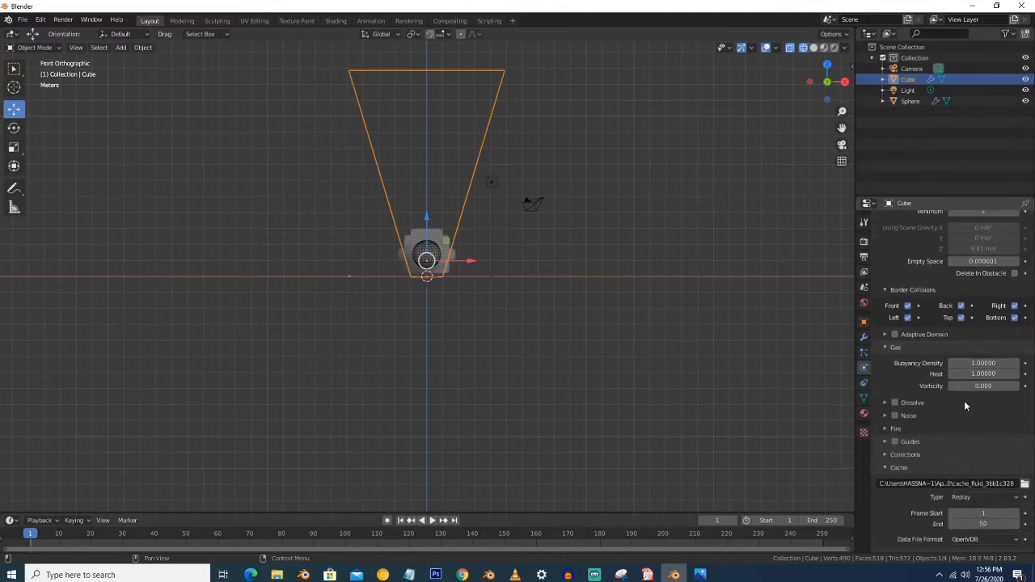
scroll(964, 400, down, 2)
click(960, 405)
scroll(955, 388, down, 3)
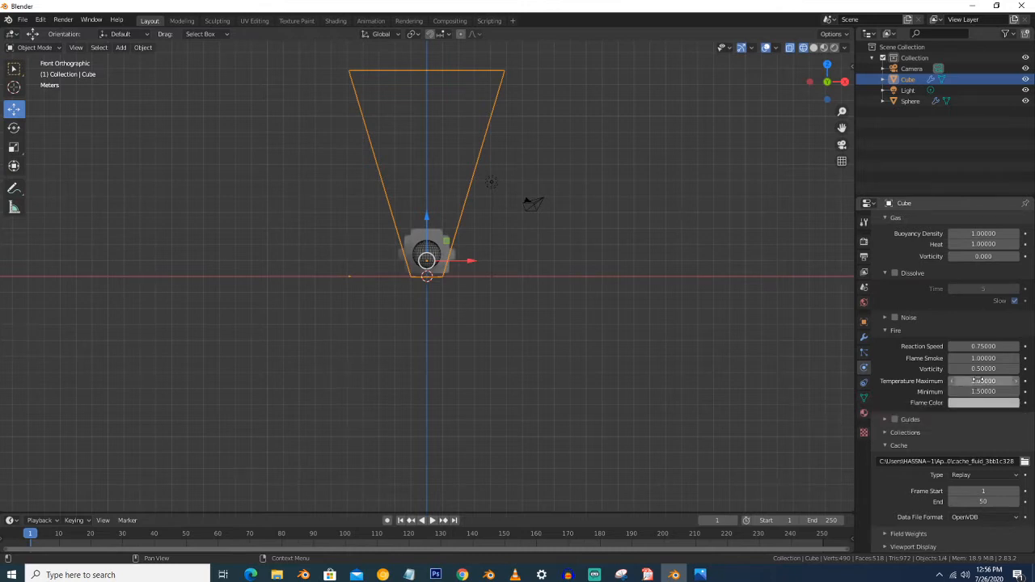
click(939, 533)
scroll(948, 453, down, 4)
scroll(950, 458, down, 1)
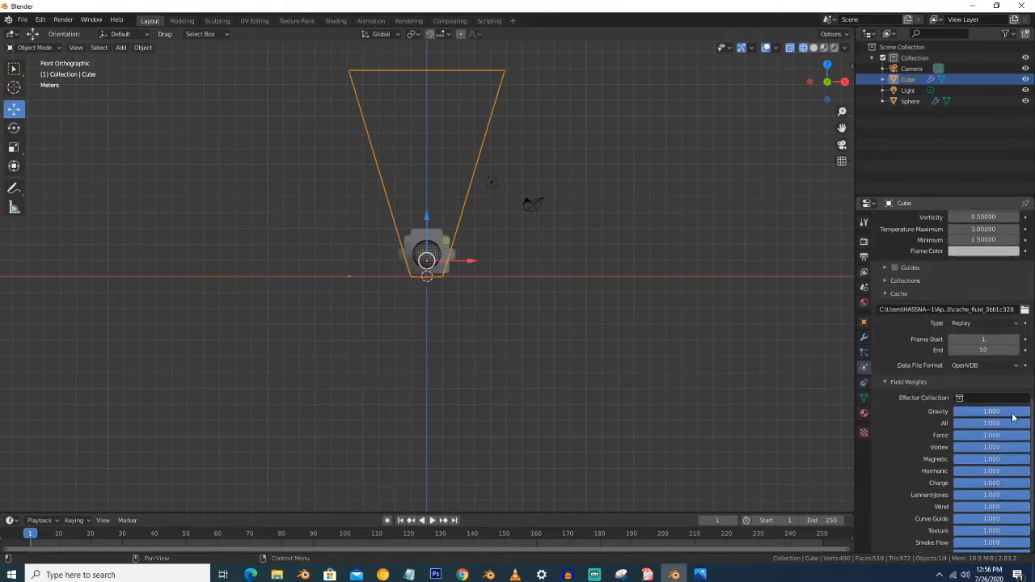
drag(1029, 411, 993, 412)
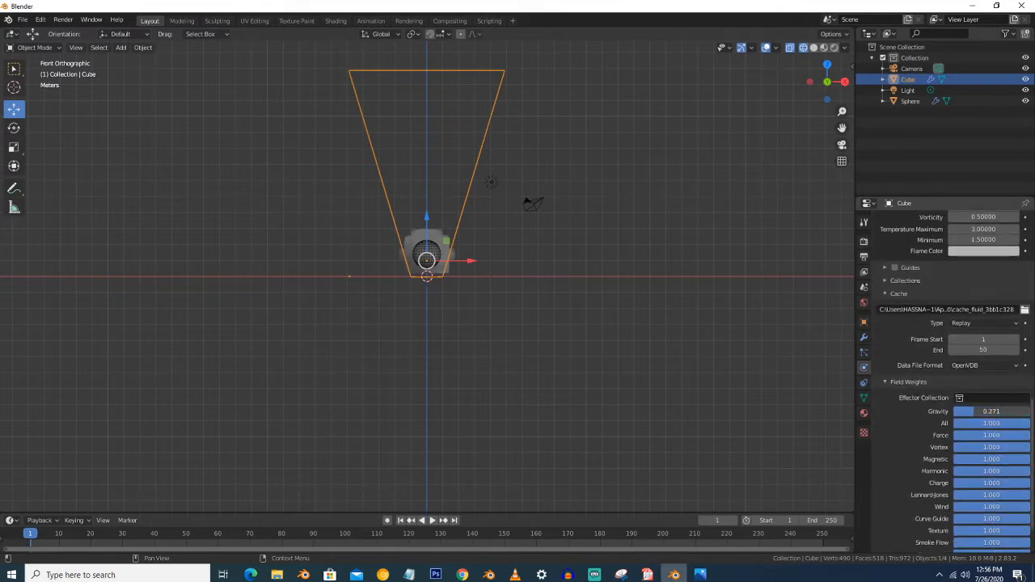
Step: Set the end frame of both the domain cache and the timeline to 300
scroll(979, 379, up, 2)
scroll(979, 381, down, 4)
scroll(980, 373, up, 4)
click(985, 388)
text(50)
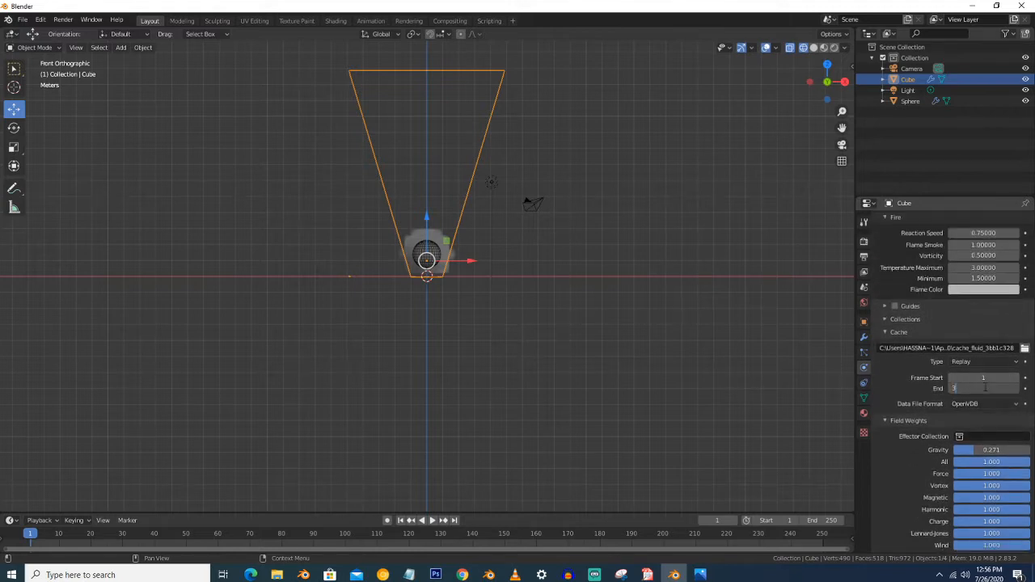
key(Return)
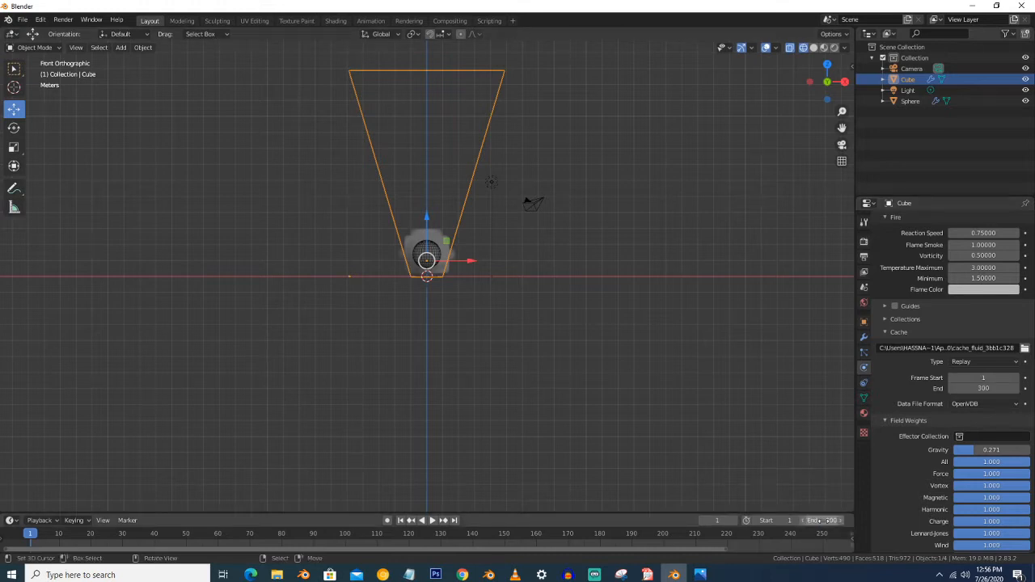
Step: Play the smoke simulation, stop it to check frame 285, and return to the first frame
scroll(940, 406, down, 3)
scroll(937, 411, down, 1)
scroll(936, 411, up, 9)
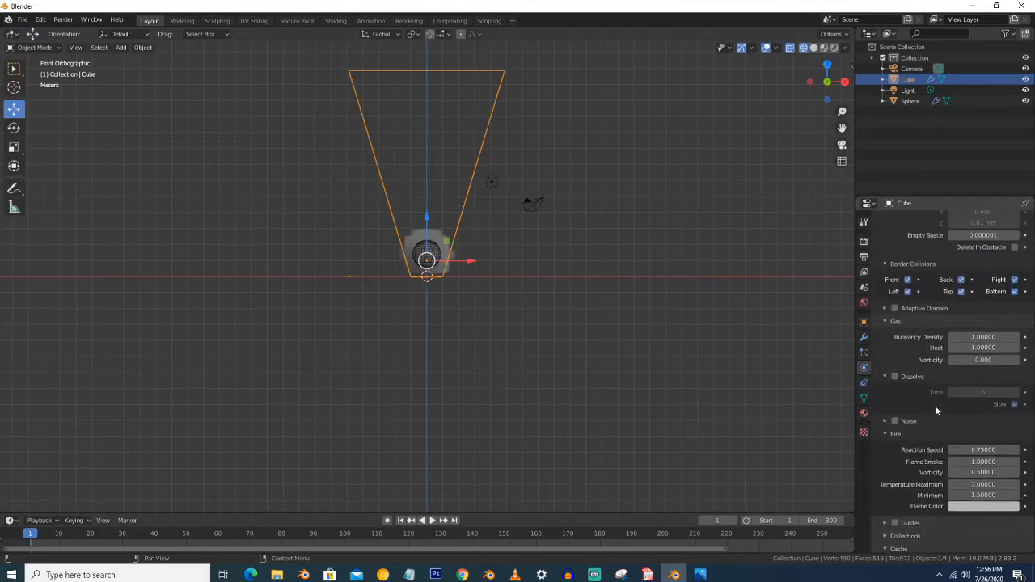
scroll(935, 411, up, 10)
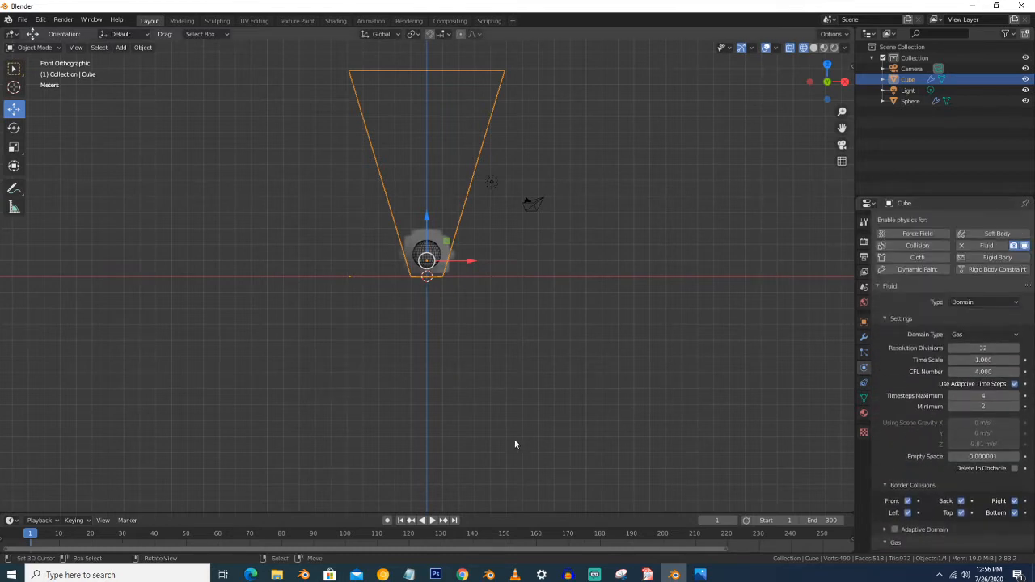
key(space)
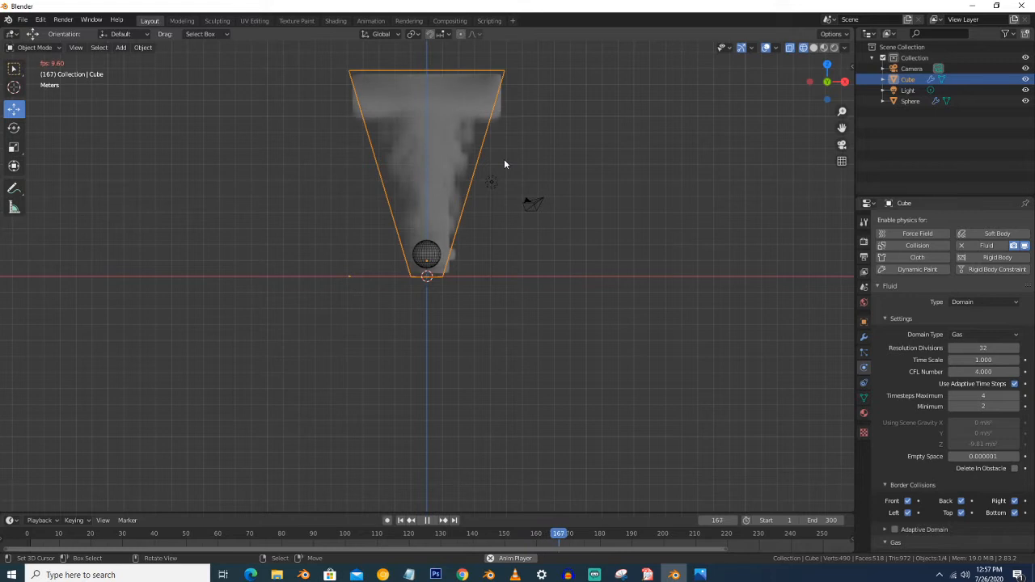
scroll(653, 538, down, 3)
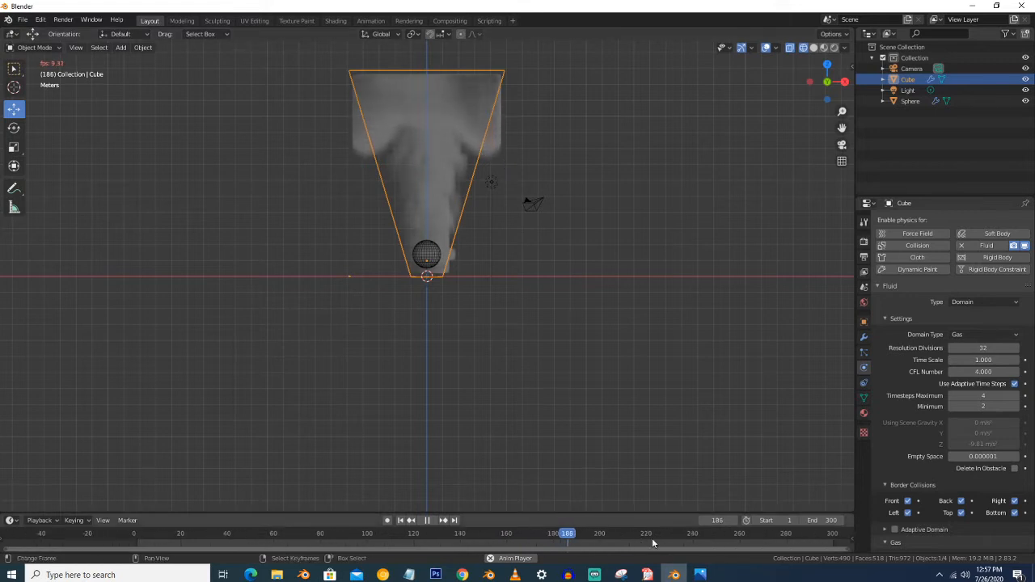
key(space)
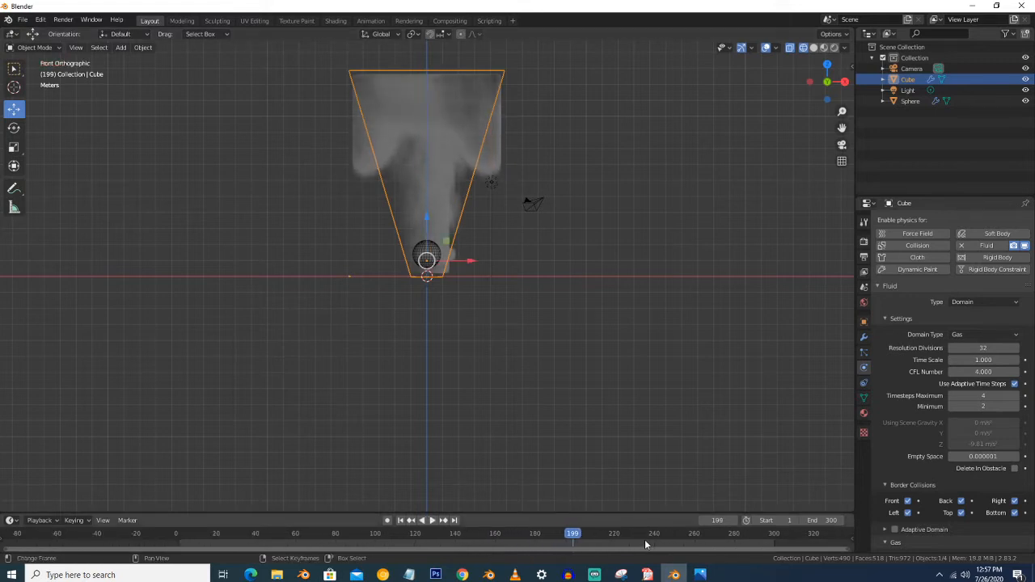
click(744, 548)
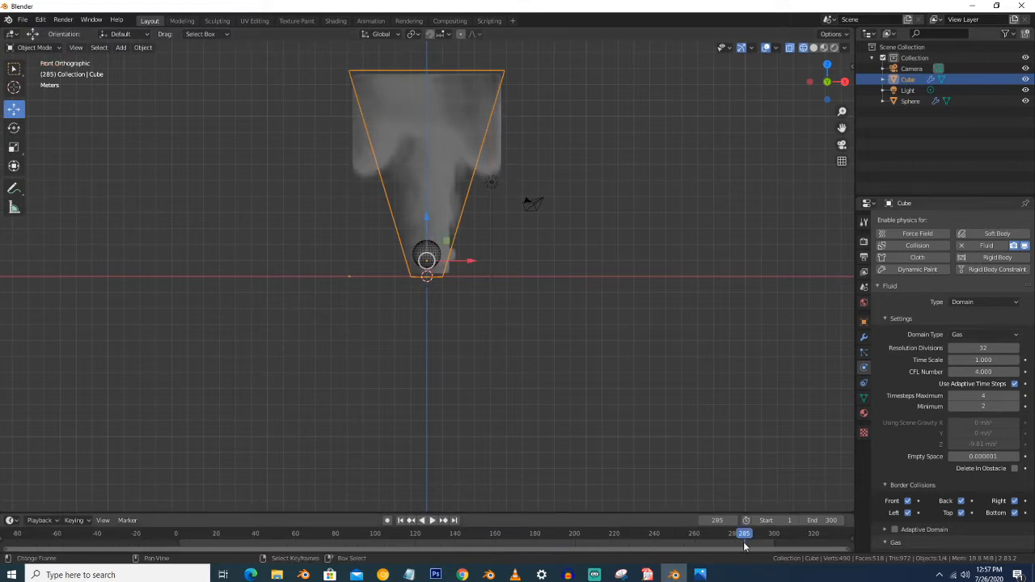
click(402, 521)
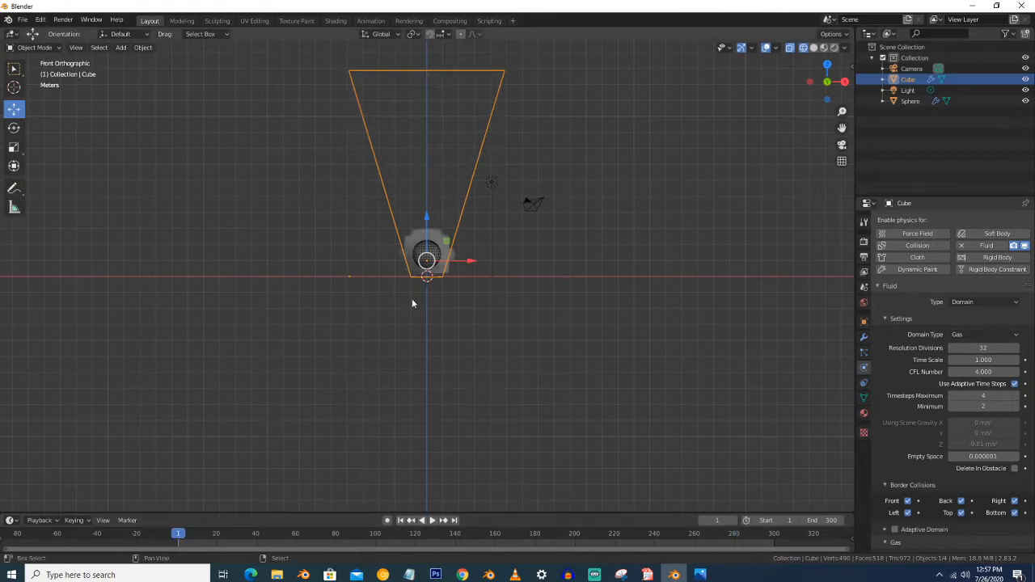
Step: Add a Vortex force field and move it slightly below the origin
key(shift+a)
mouse_move(410, 491)
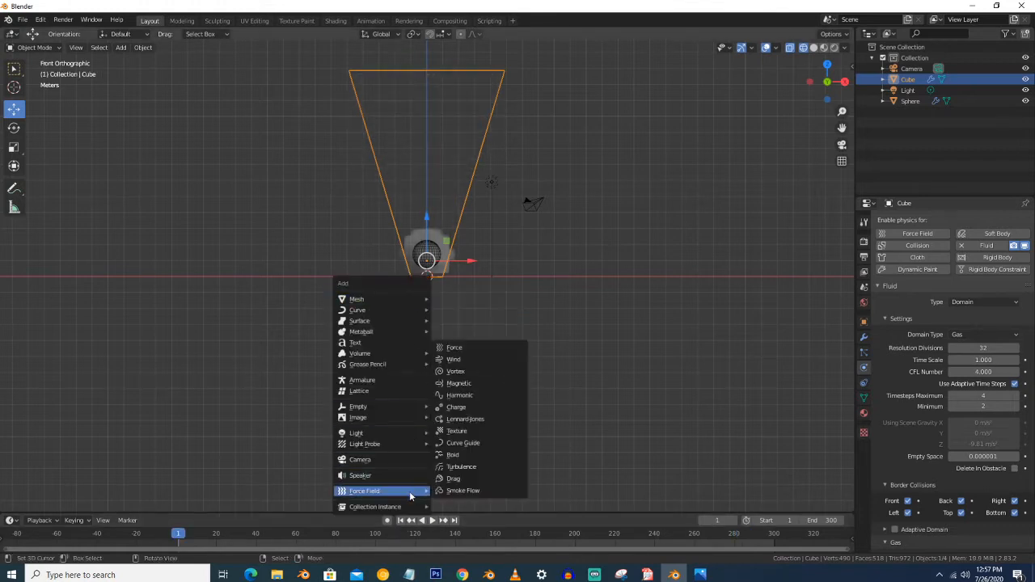
click(462, 372)
key(g)
click(583, 317)
Step: Set the vortex field's Strength to 7 and its Inflow to 3
double_click(984, 315)
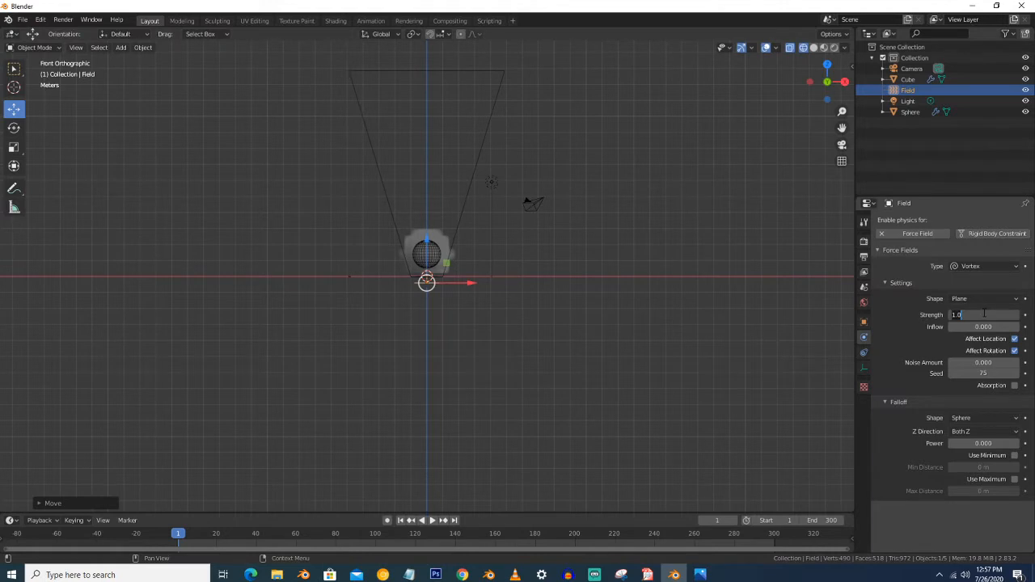
text(7)
key(Return)
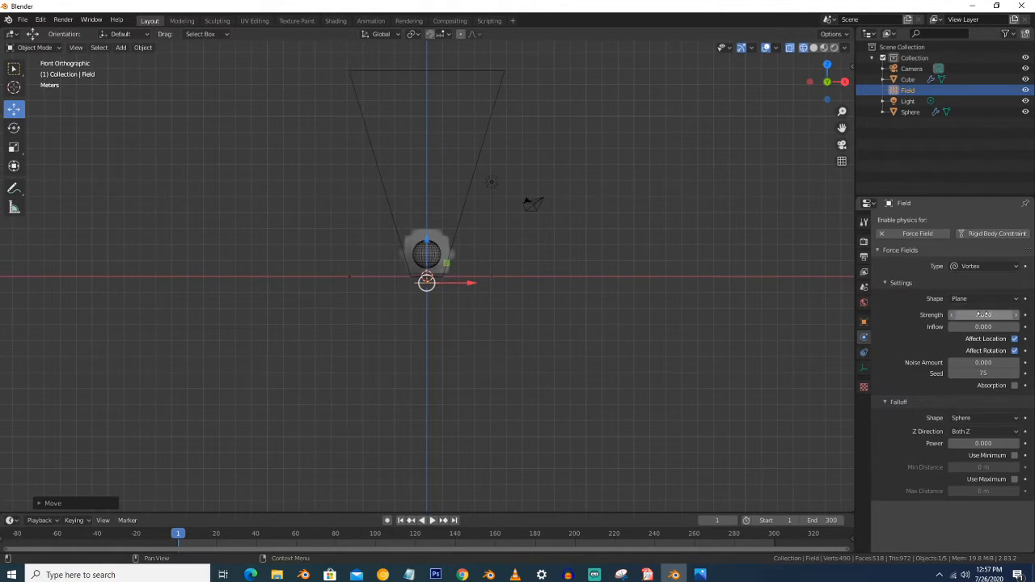
double_click(984, 326)
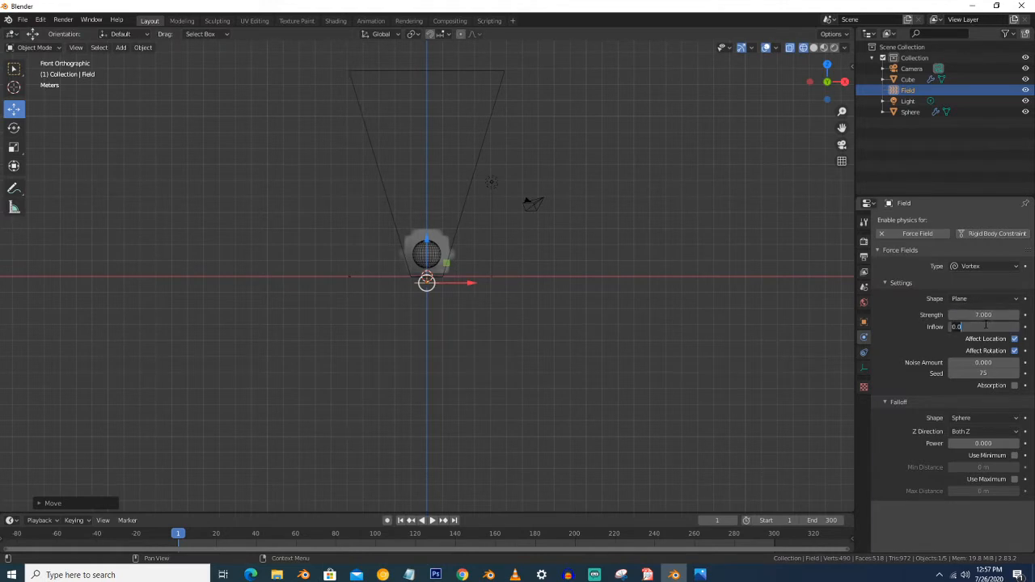
key(Return)
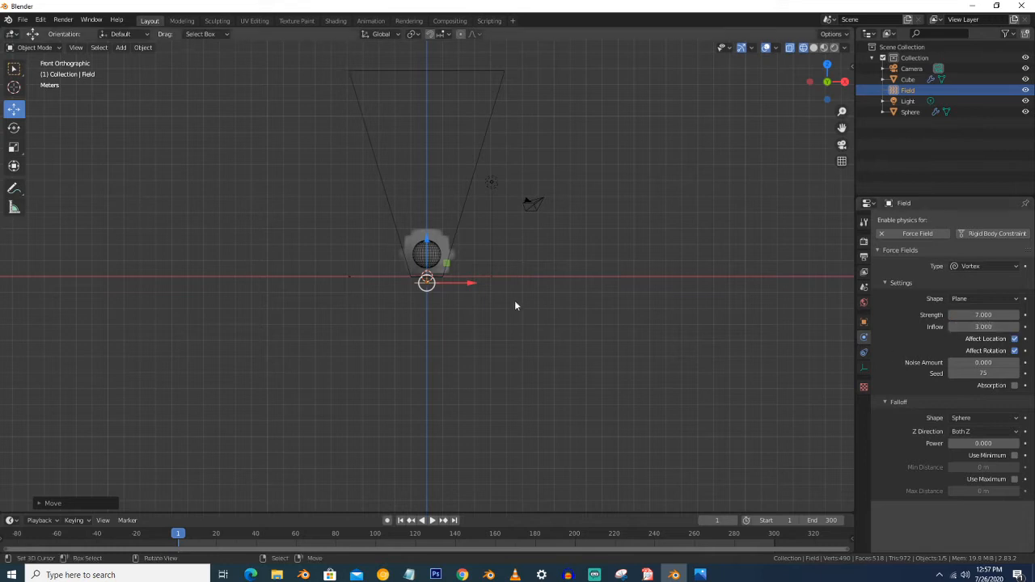
Step: Raise the domain's Resolution Divisions to 34 and play the smoke simulation for about 30 frames
click(463, 193)
drag(1009, 348, 1009, 348)
click(1016, 348)
click(1016, 348)
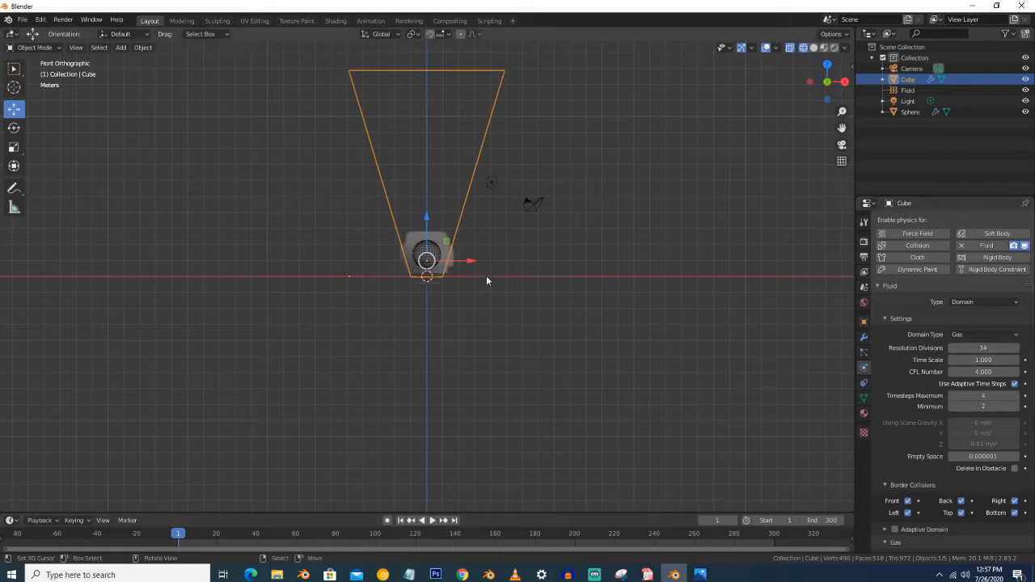
key(space)
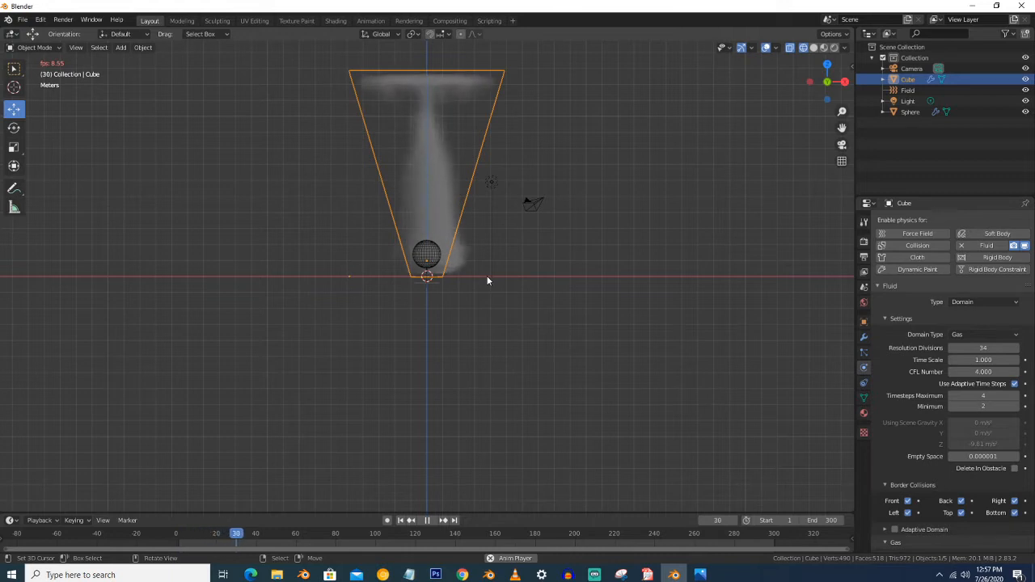
key(space)
Step: Reset the smoke cache by switching Use Adaptive Time Steps off and on, and play the simulation up to frame 69
click(1015, 384)
click(1015, 384)
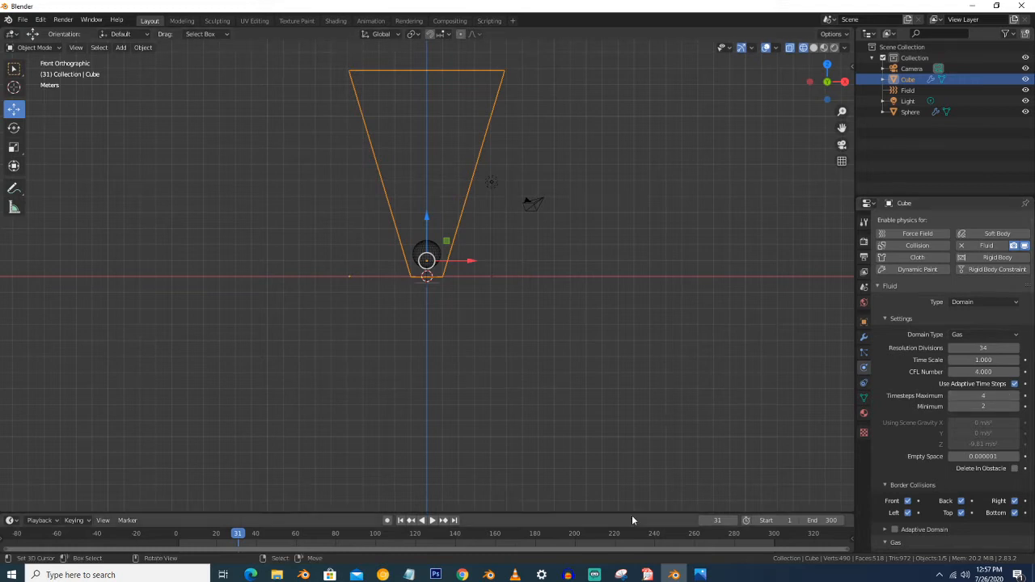
key(space)
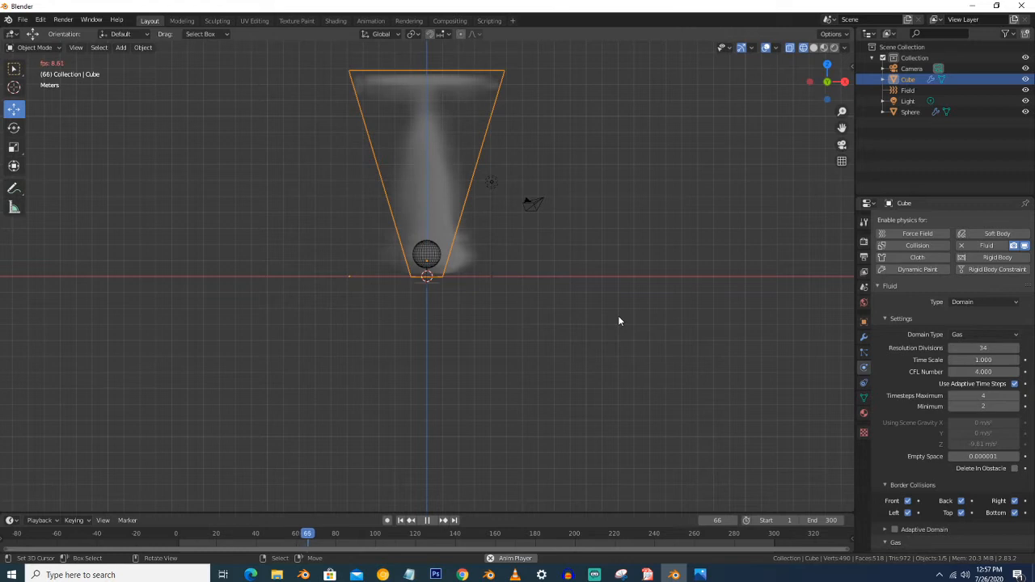
key(space)
Step: Toggle the domain's adaptive time steps off and on again, and replay the simulation from frame 293 round to frame 101
scroll(902, 404, down, 8)
scroll(902, 400, down, 7)
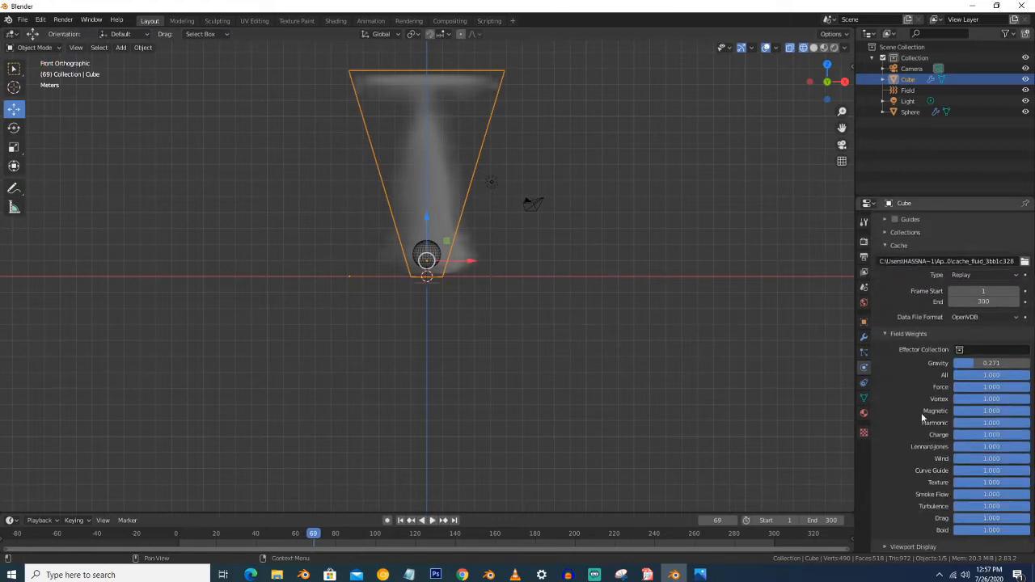
scroll(1003, 324, up, 12)
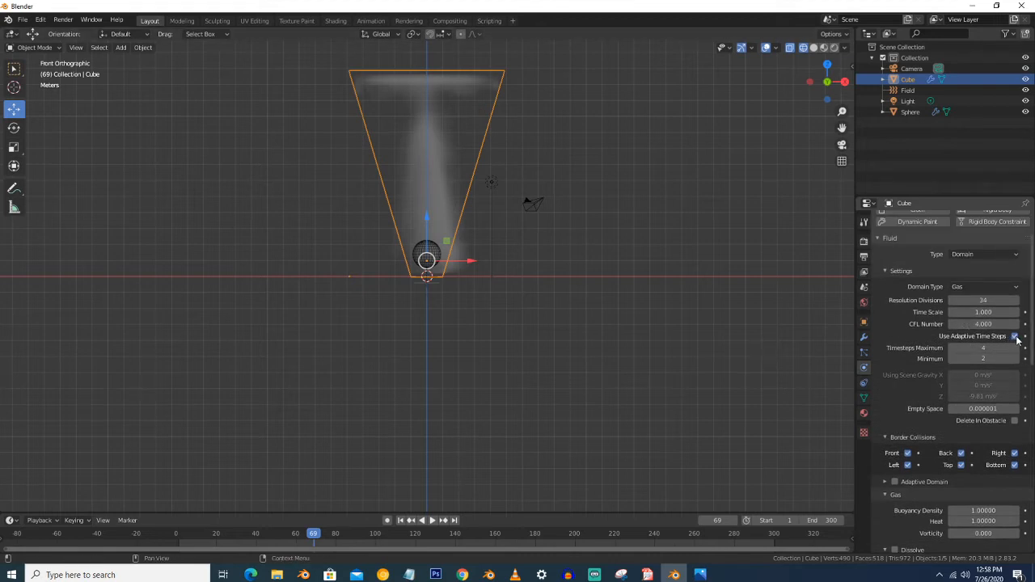
click(1015, 337)
click(1015, 336)
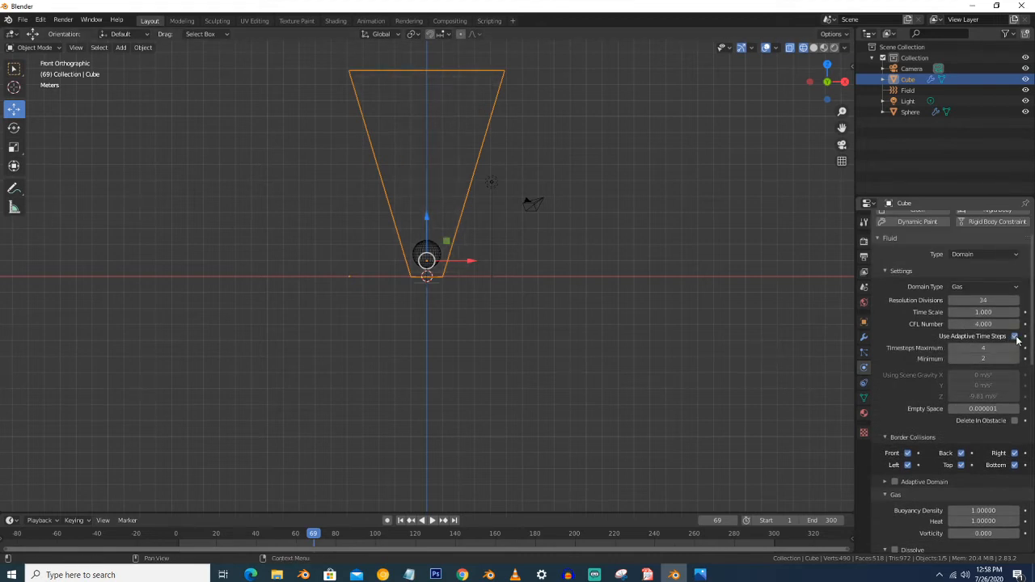
click(760, 539)
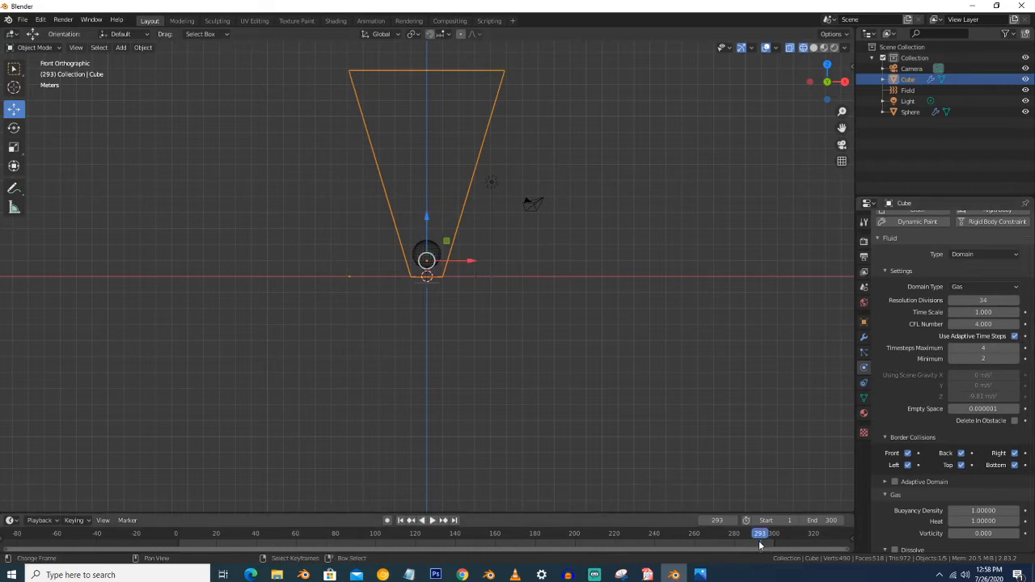
key(space)
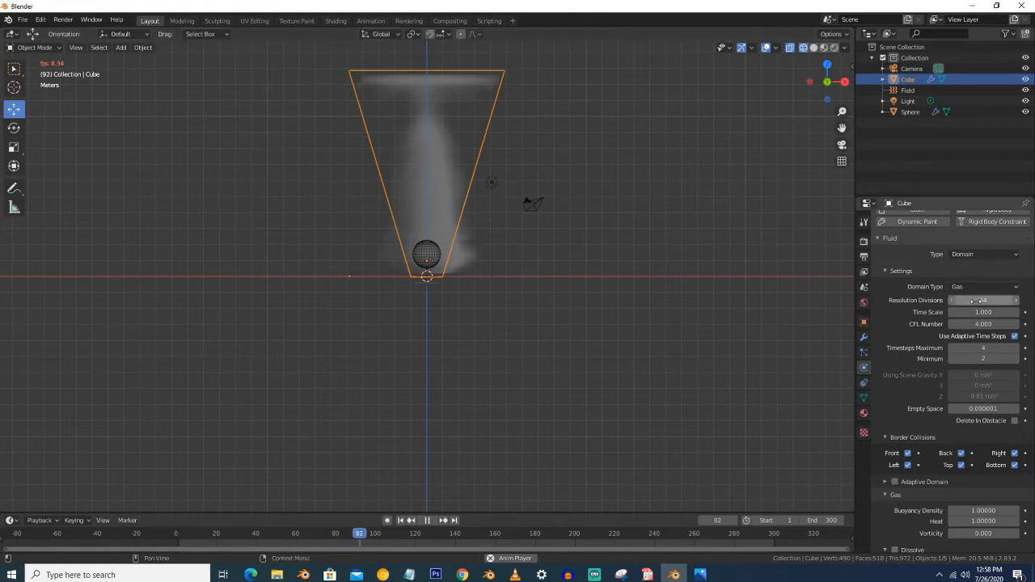
key(space)
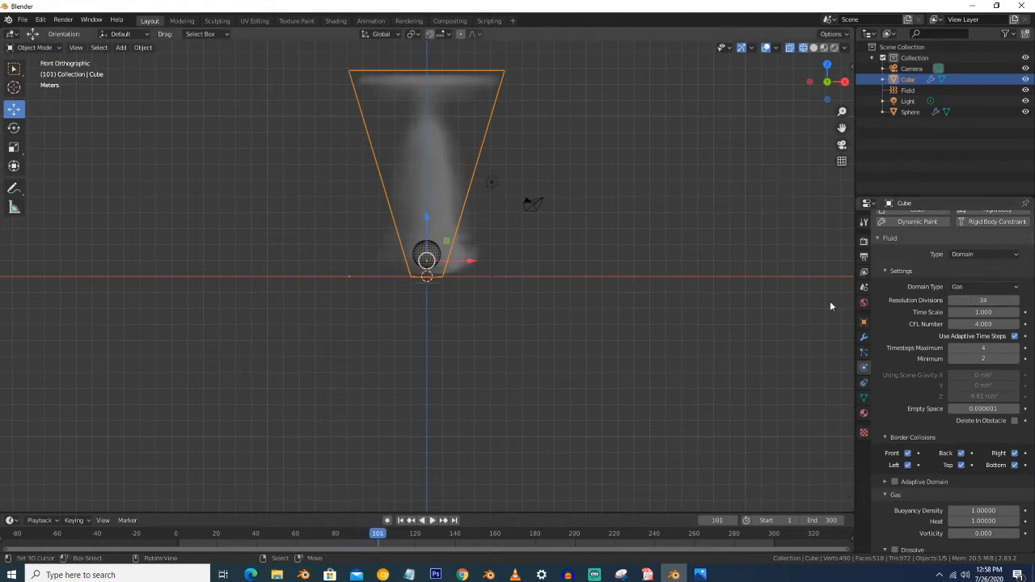
Step: Set the domain's Resolution Divisions to 50 and replay the simulation up to frame 27
click(954, 301)
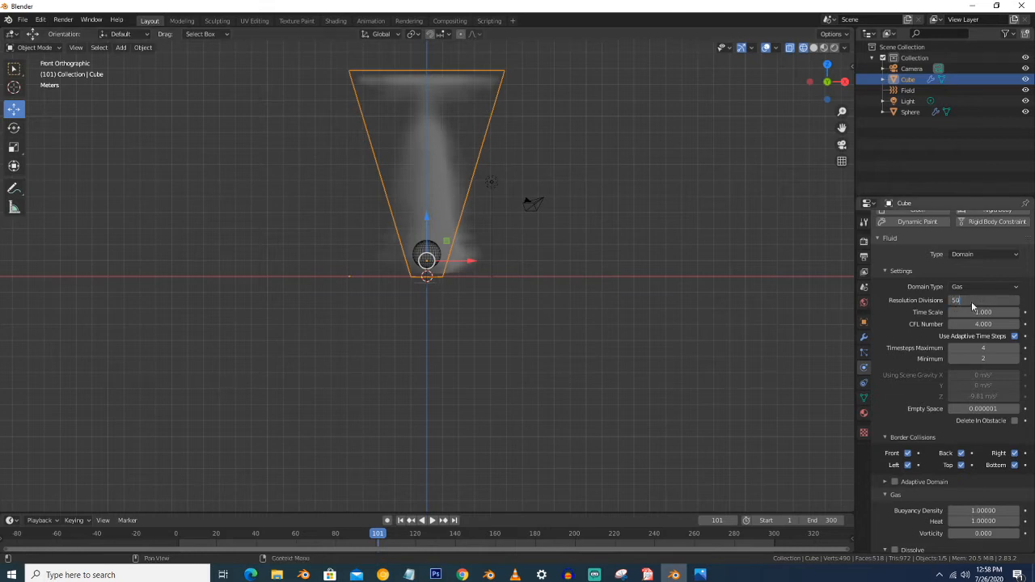
key(Return)
click(433, 520)
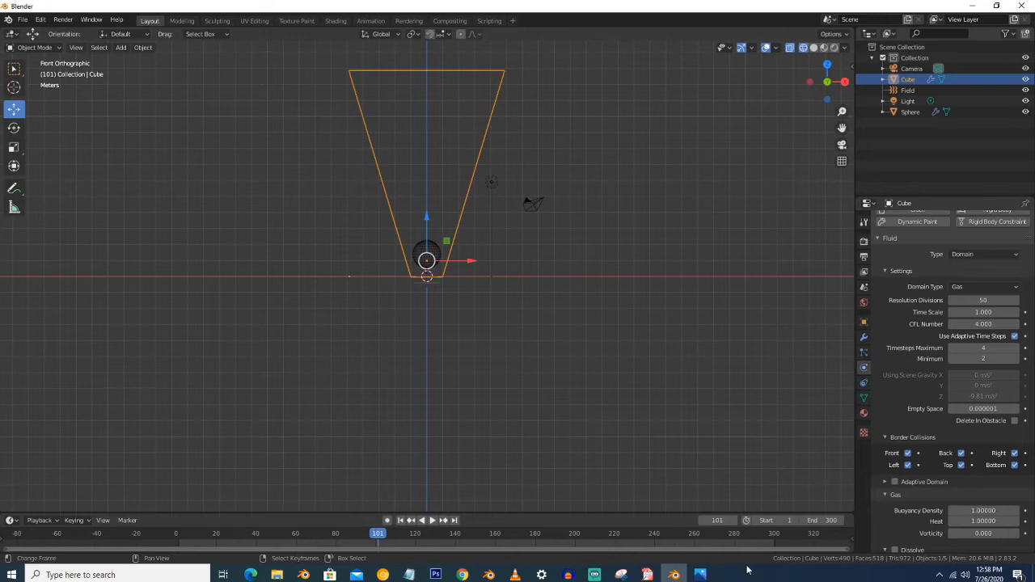
click(756, 536)
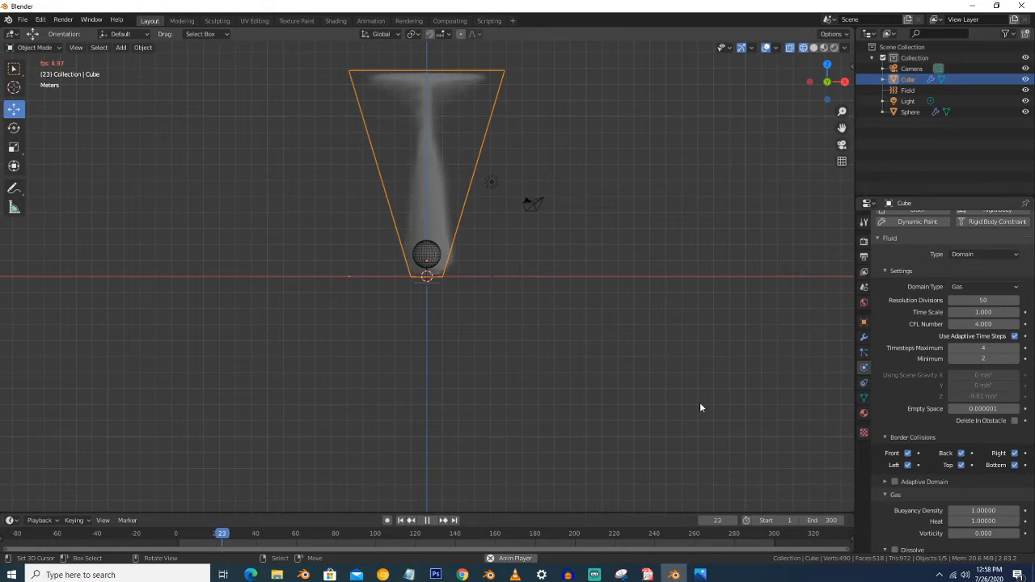
key(space)
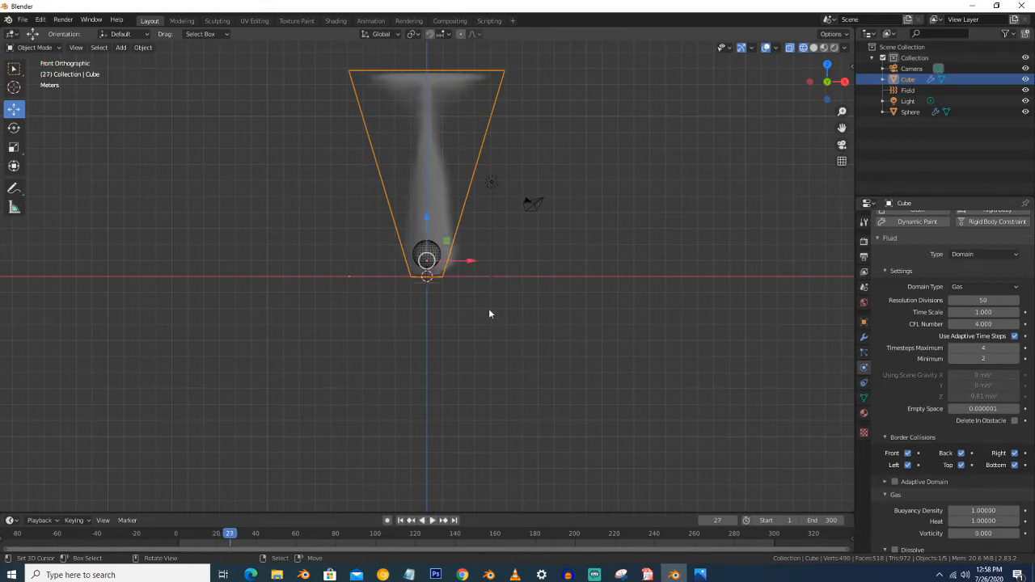
Step: Change the vortex field's Shape to Point
click(427, 283)
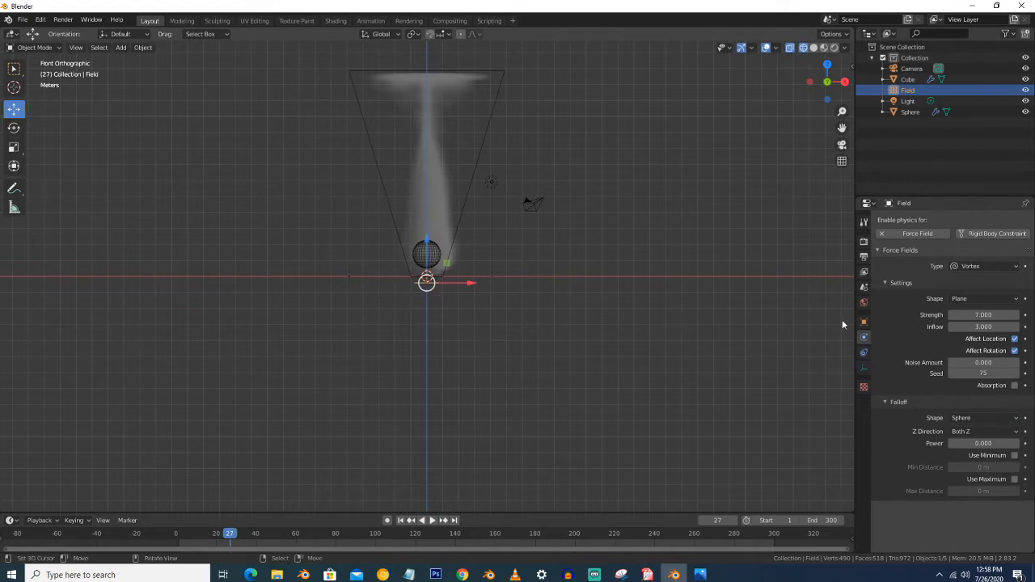
click(961, 299)
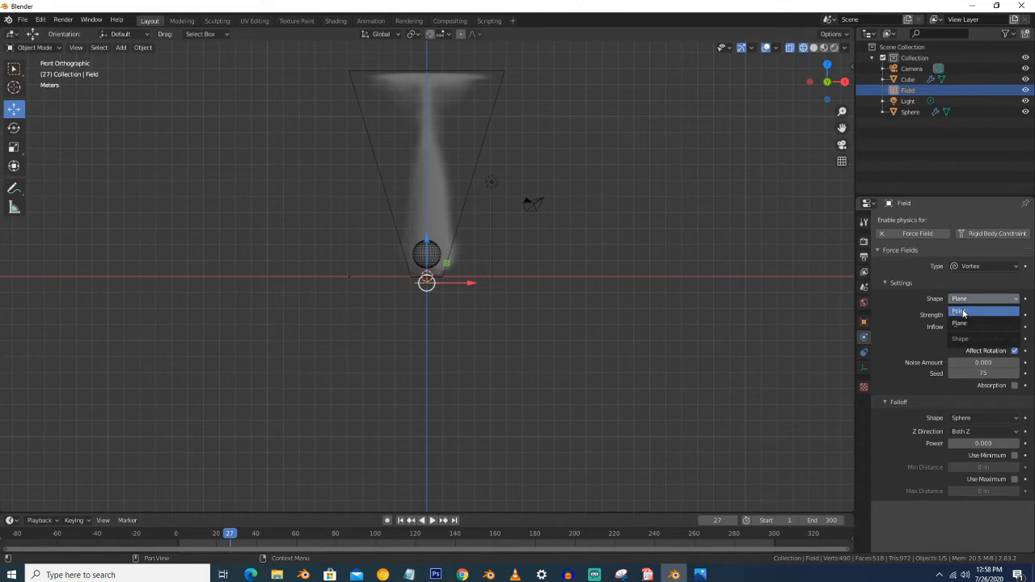
click(963, 313)
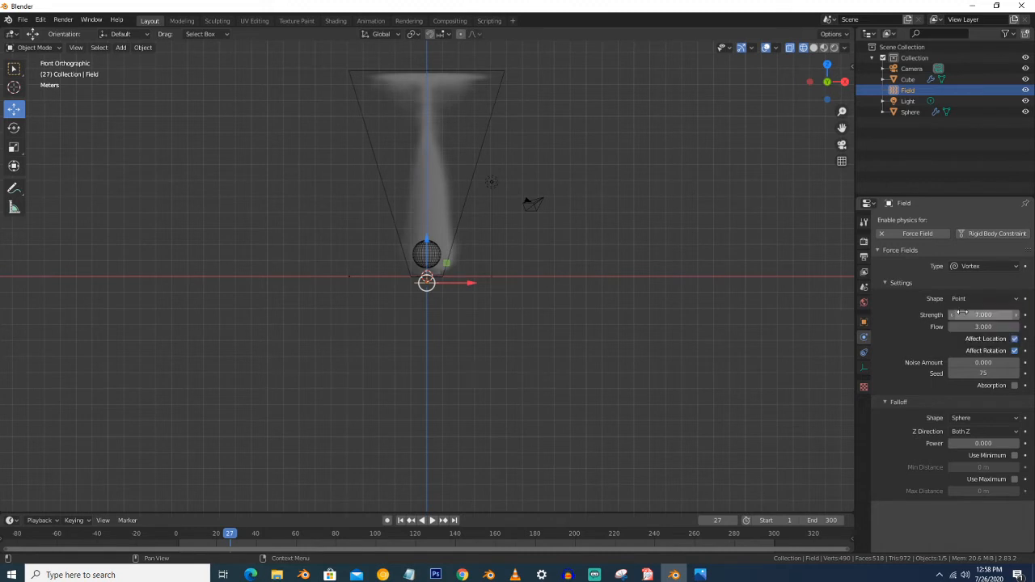
Step: Reset the domain's cache by toggling adaptive time steps, and replay the smoke with the Point vortex up to frame 135
click(459, 224)
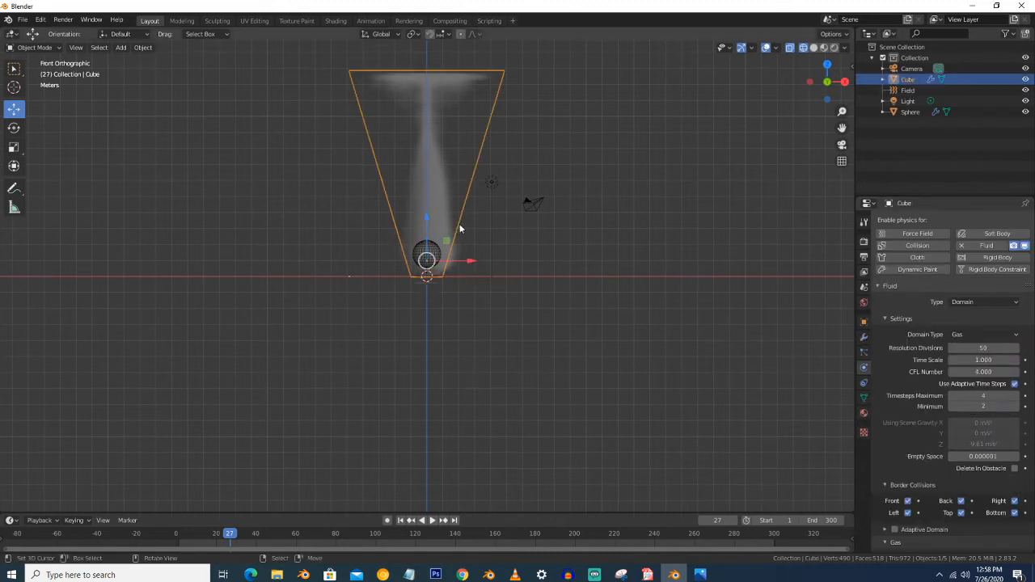
scroll(978, 389, down, 2)
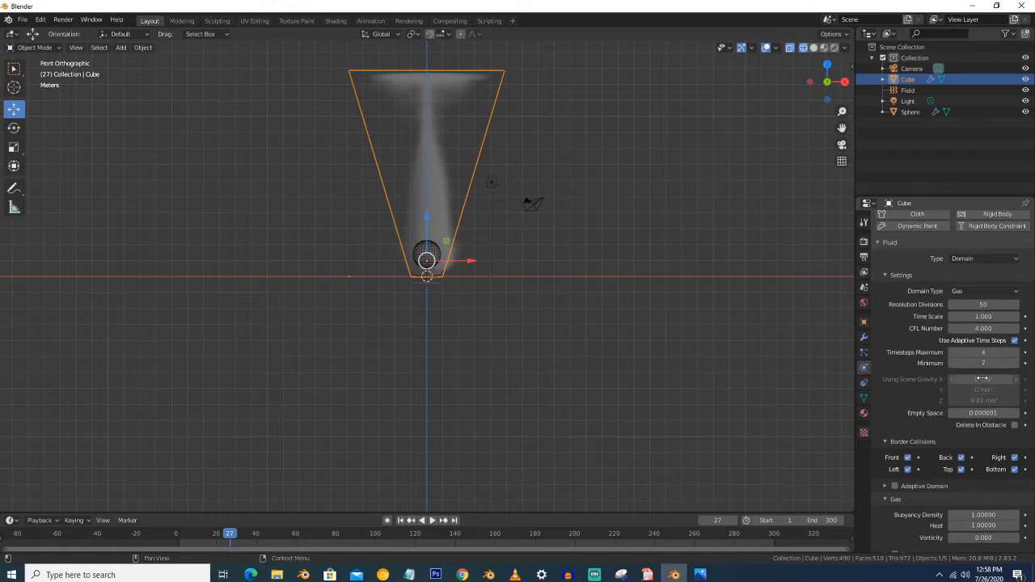
click(1015, 341)
click(1015, 341)
click(763, 534)
key(space)
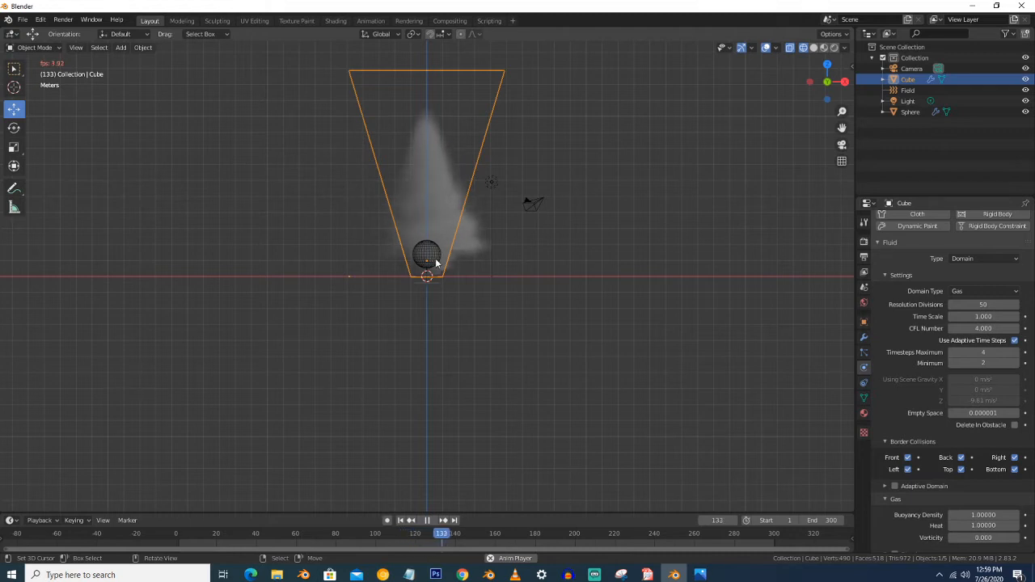
key(space)
Step: Add a Wind force field and move it down the Z axis, below the vortex field
key(shift+a)
mouse_move(436, 269)
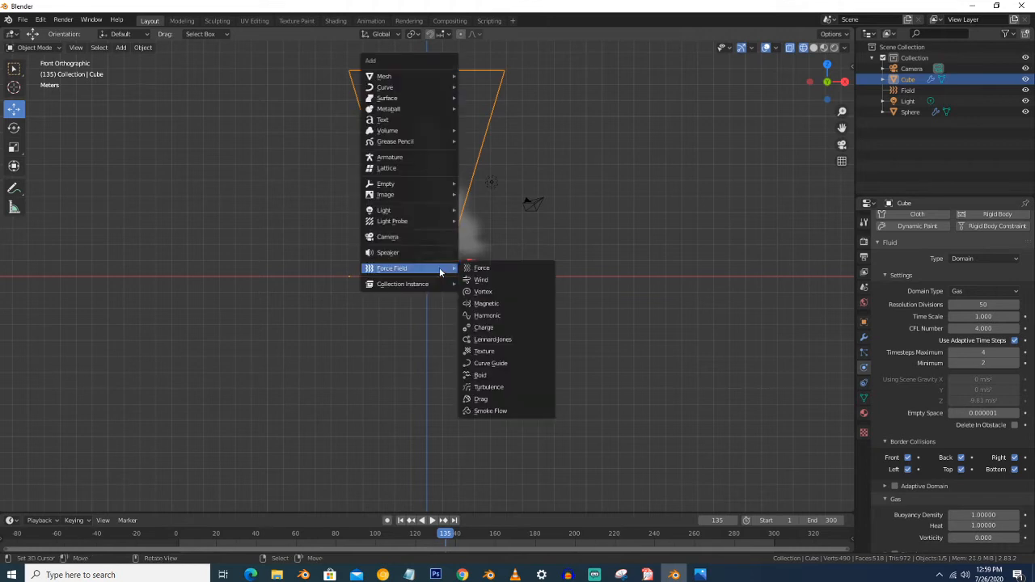
click(481, 280)
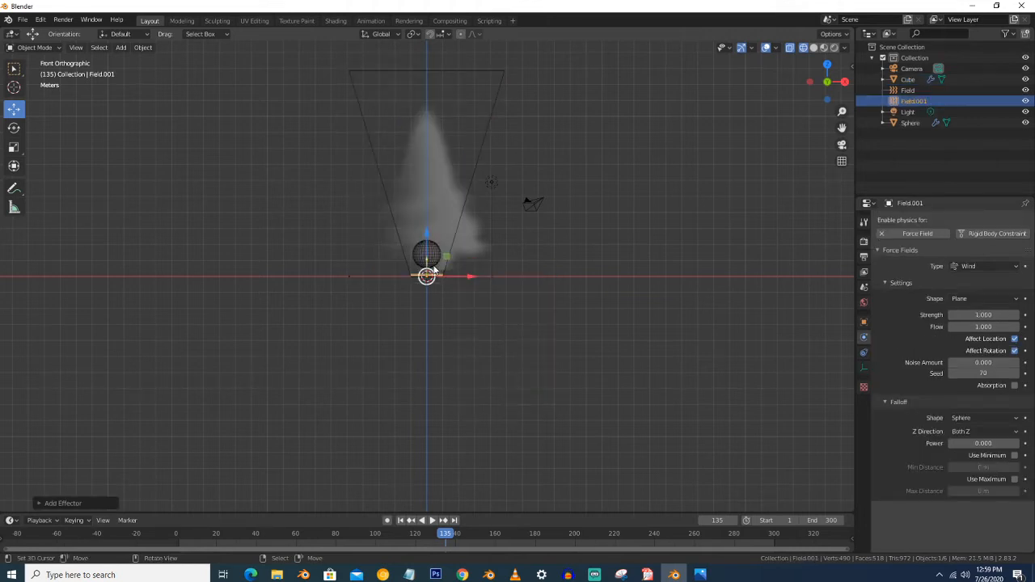
drag(427, 237, 427, 261)
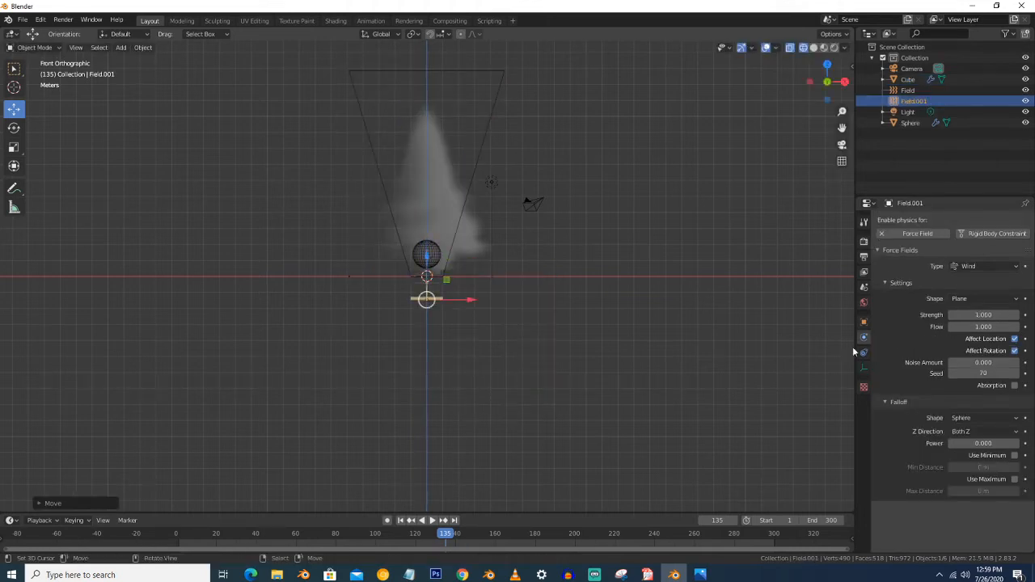
Step: Set the wind field's Strength to 10 and its Flow to 3
click(1001, 315)
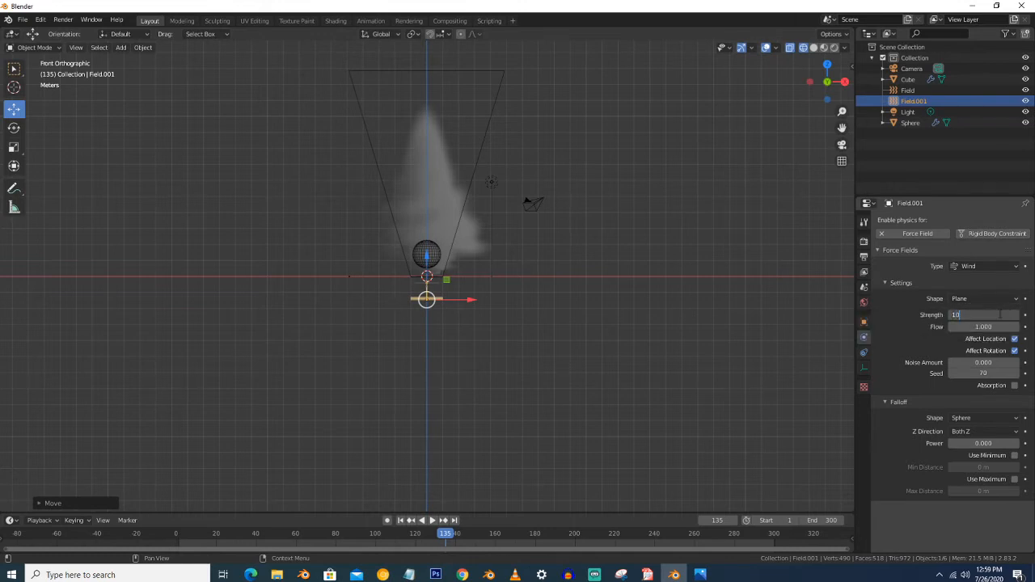
click(976, 327)
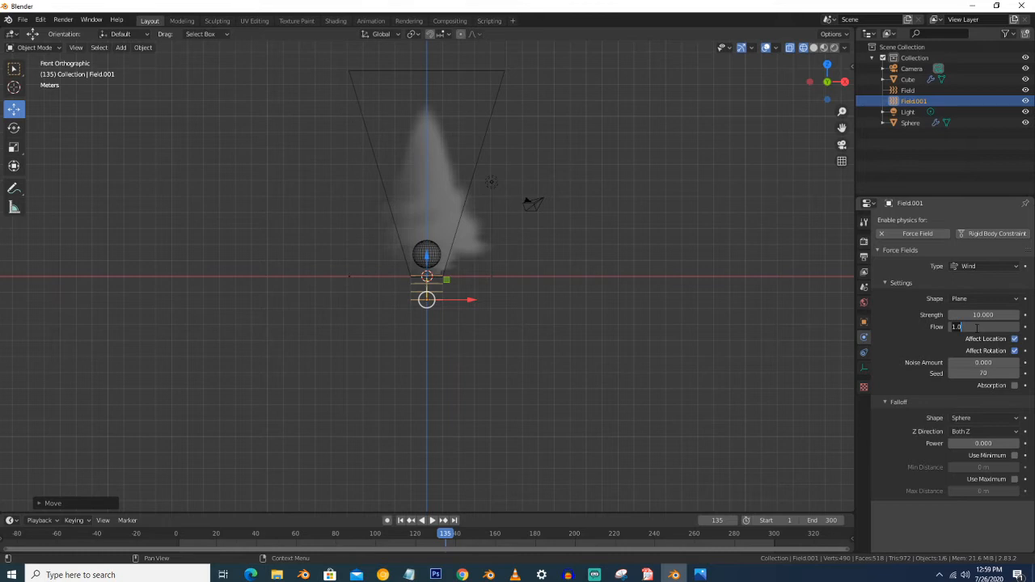
text(3)
key(Return)
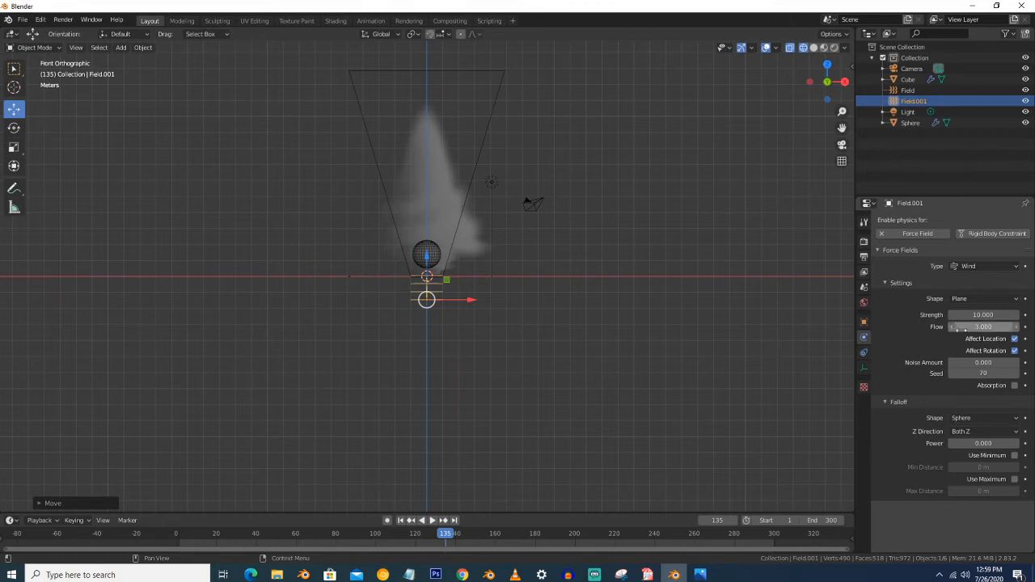
Step: Select the smoke domain and walk the camera backwards until the whole smoke column fits inside the camera frame
click(469, 198)
scroll(573, 230, down, 4)
shift+middle_drag(609, 198, 652, 213)
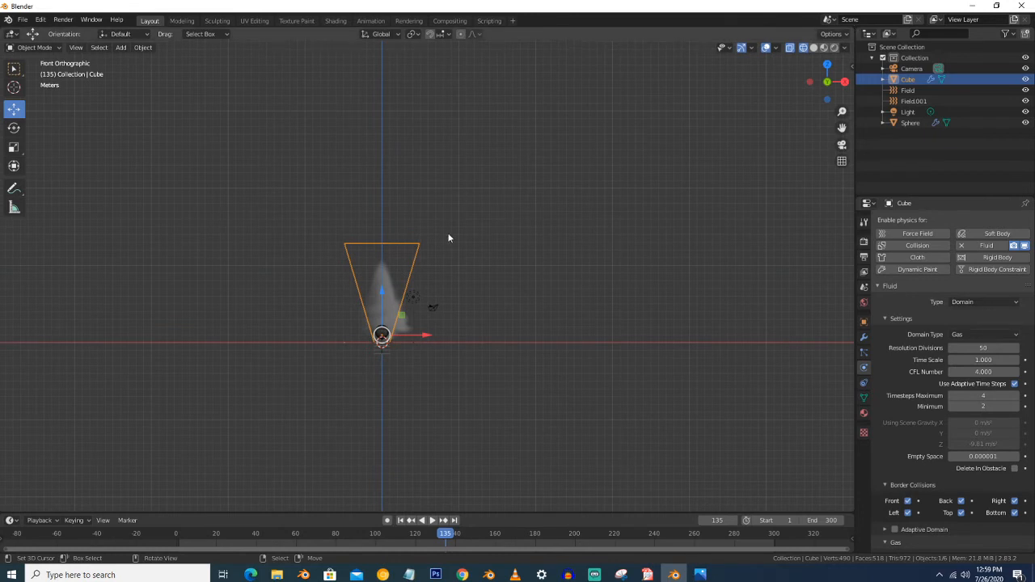
key(KP_0)
key(shift+grave)
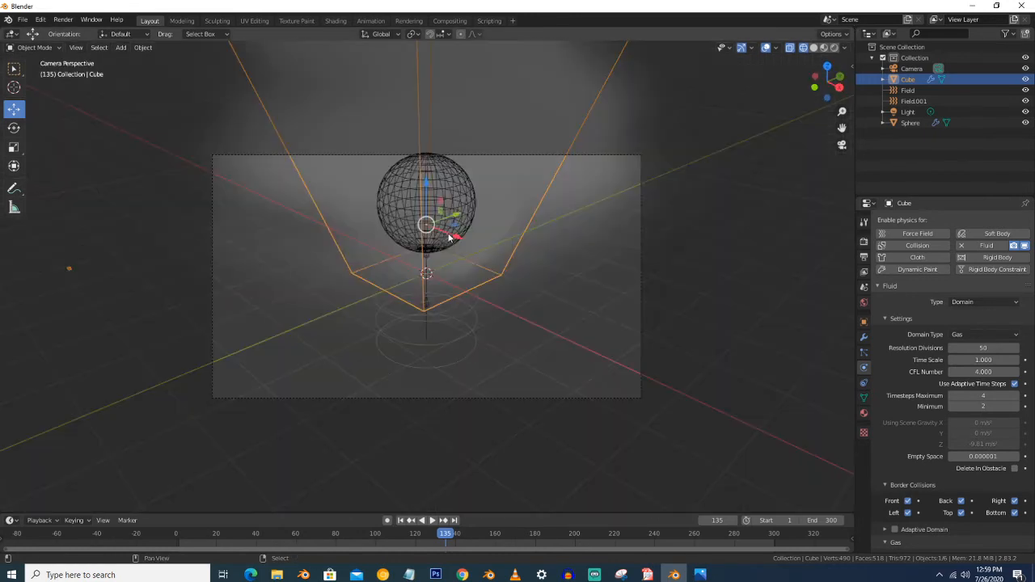
key(s)
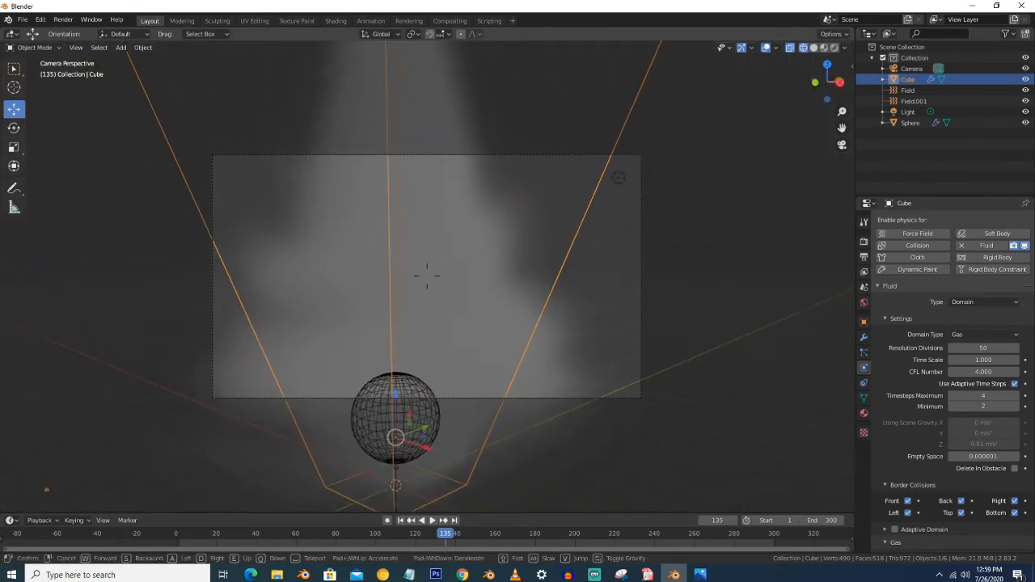
key(s)
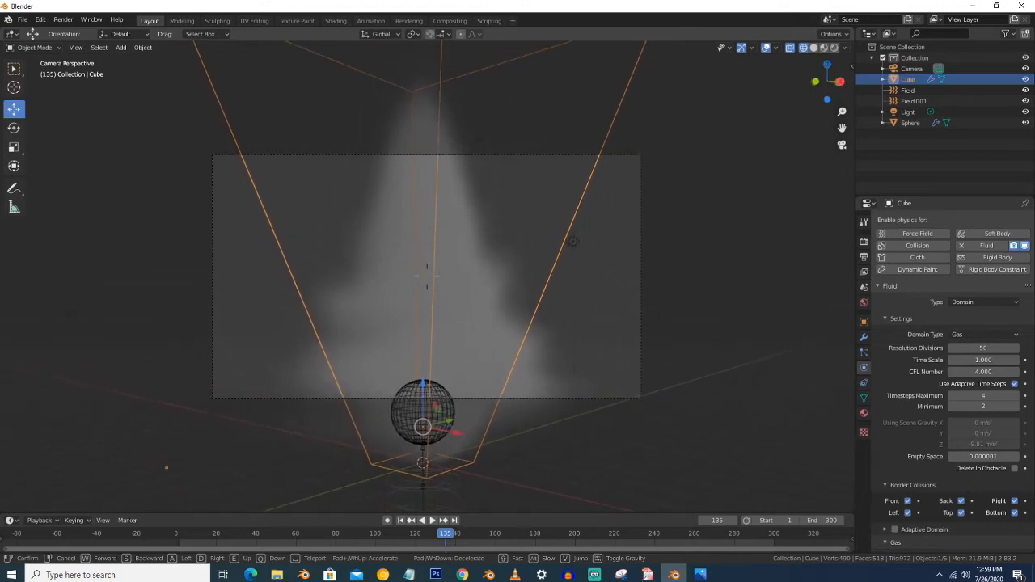
key(s)
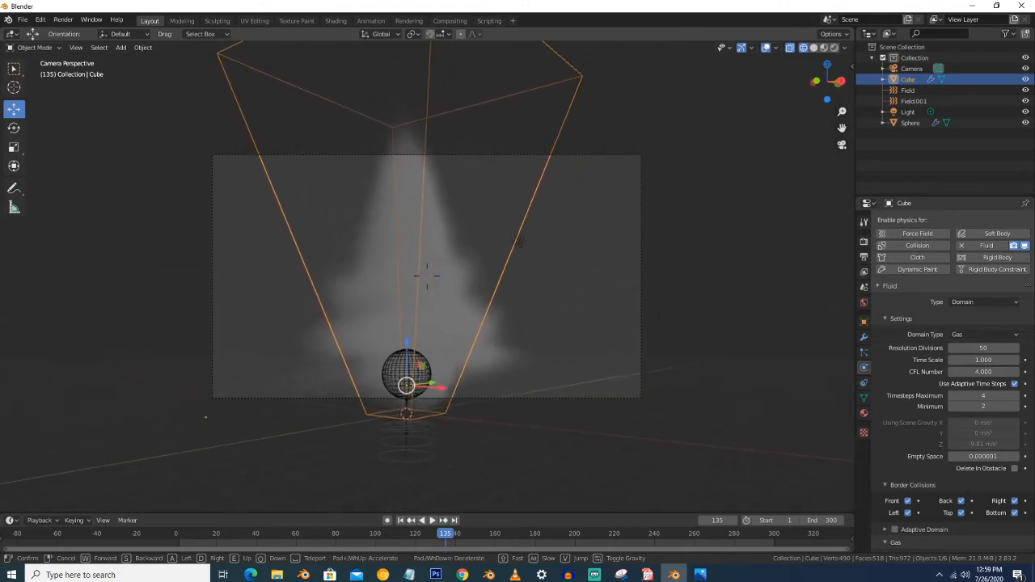
key(s)
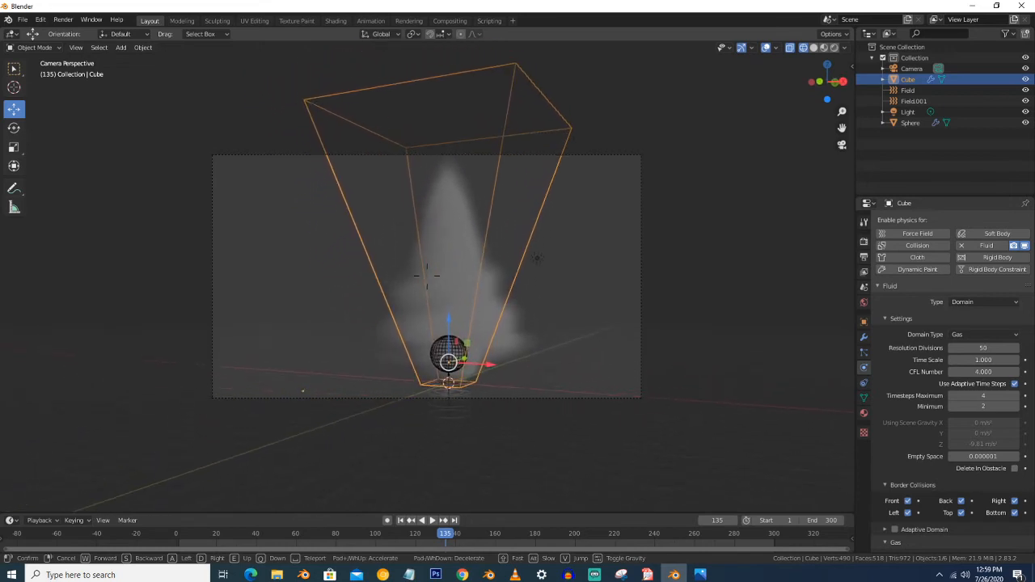
key(s)
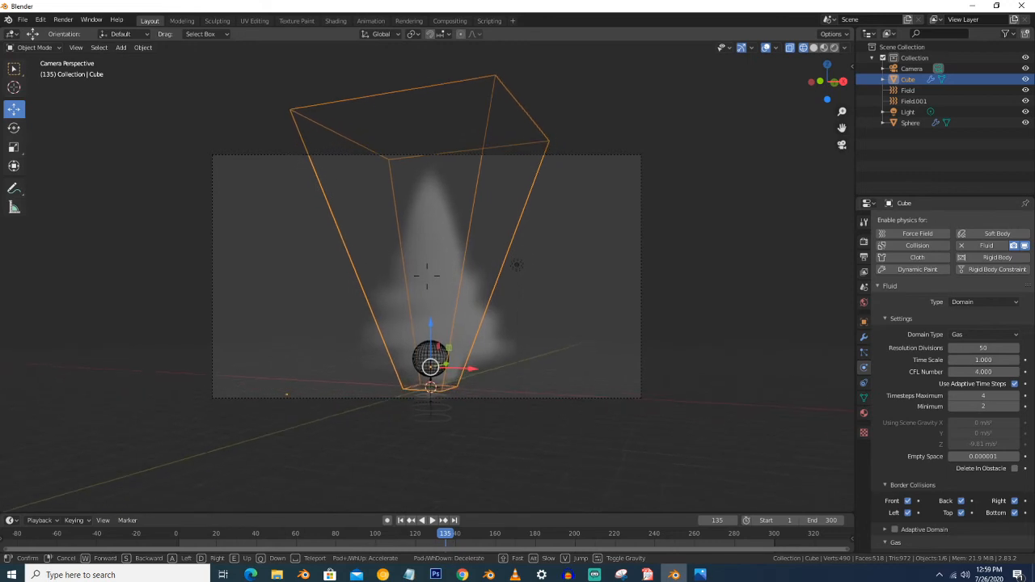
click(477, 267)
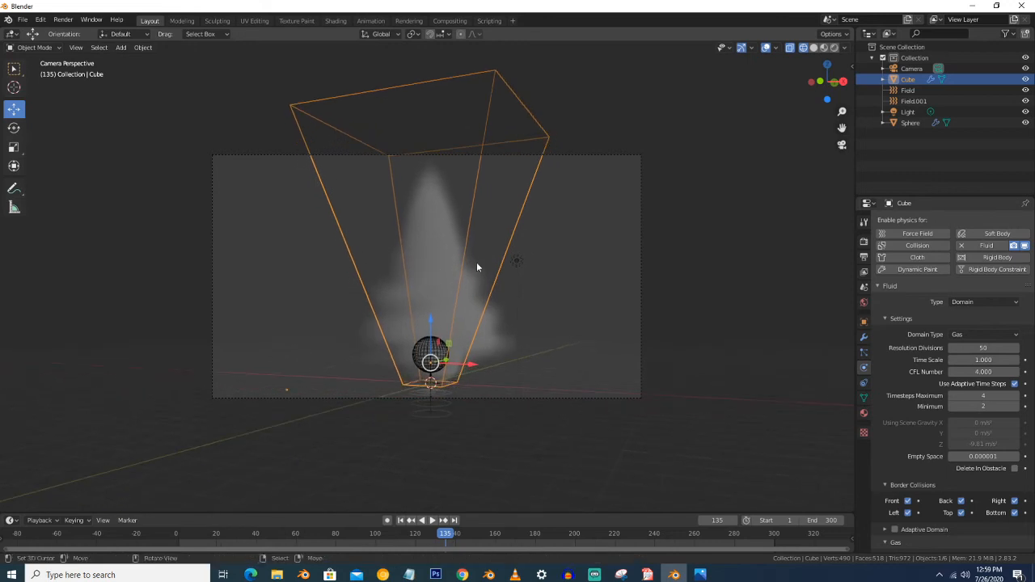
Step: Preview the rendered shading, return to solid shading, and split the viewport to open a Shader Editor beside it
click(834, 50)
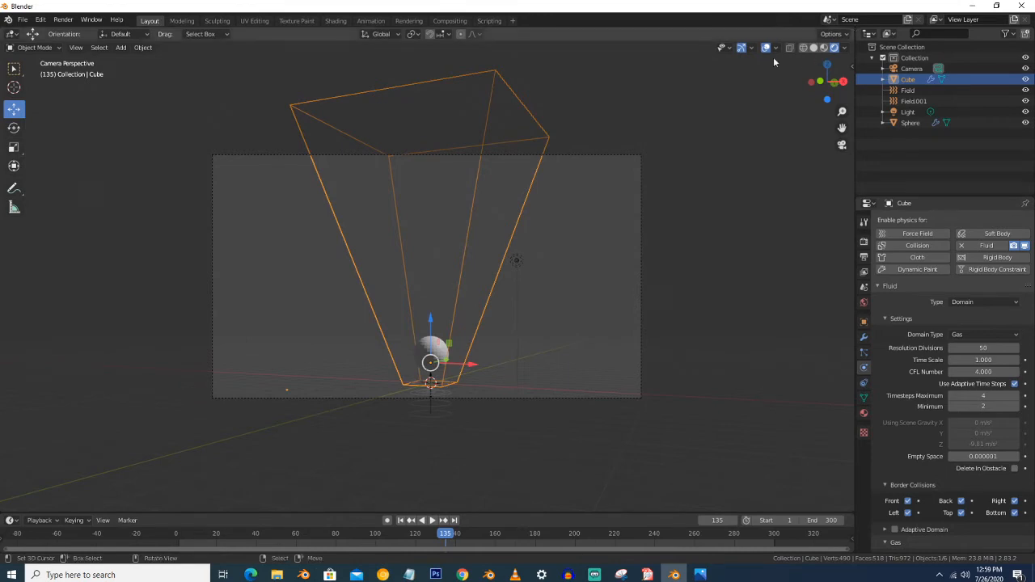
click(813, 48)
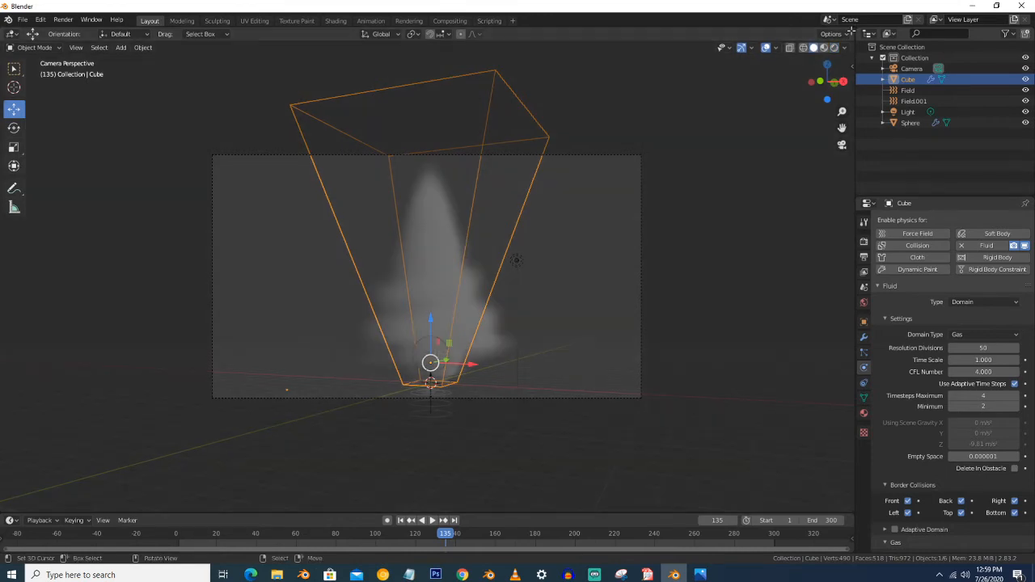
drag(833, 35, 491, 35)
click(490, 35)
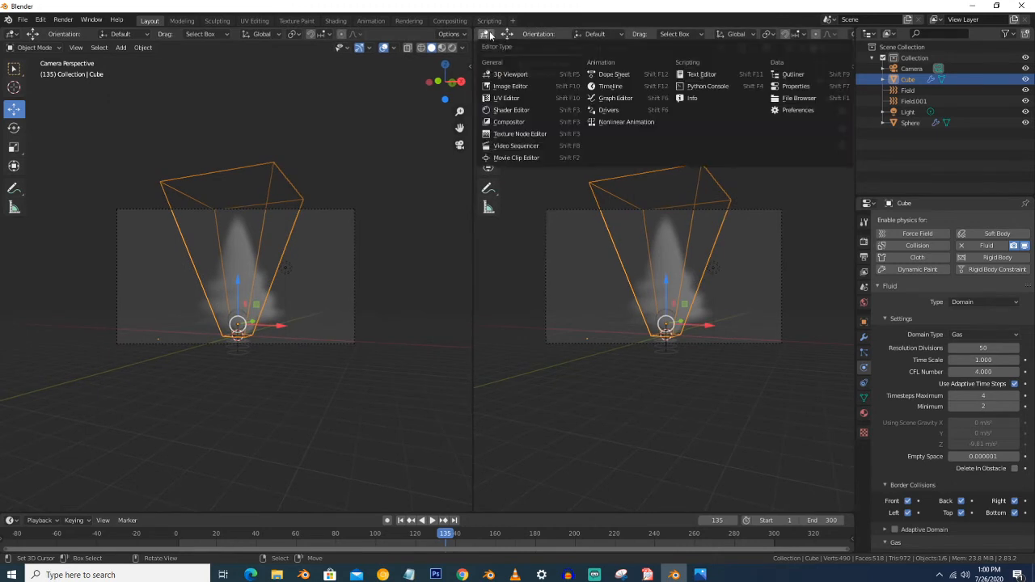
click(516, 112)
Step: Replace the domain material's Principled BSDF with a Principled Volume shader connected to the Material Output's Volume input
scroll(636, 306, up, 2)
click(558, 271)
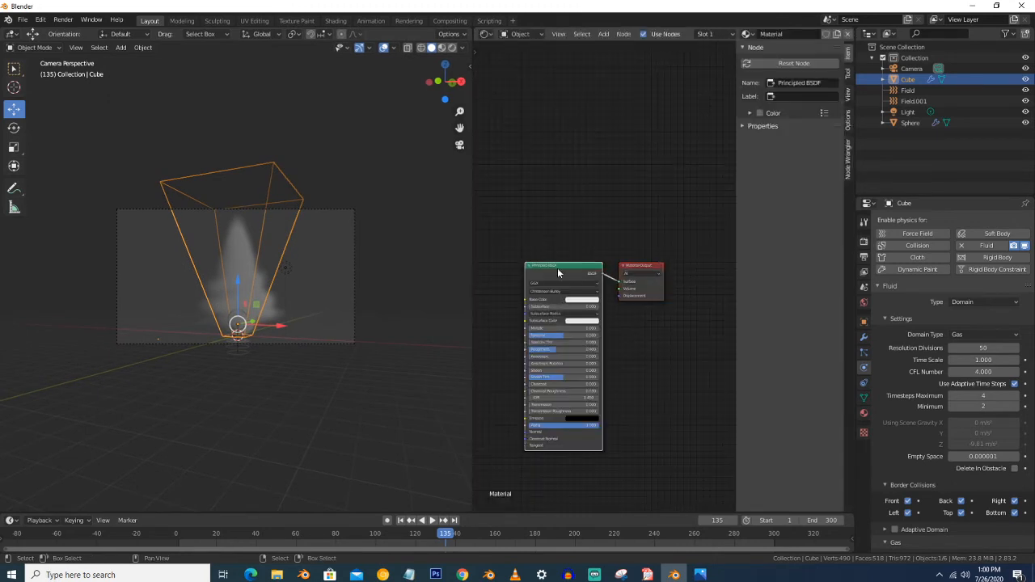
key(x)
key(shift+a)
mouse_move(545, 298)
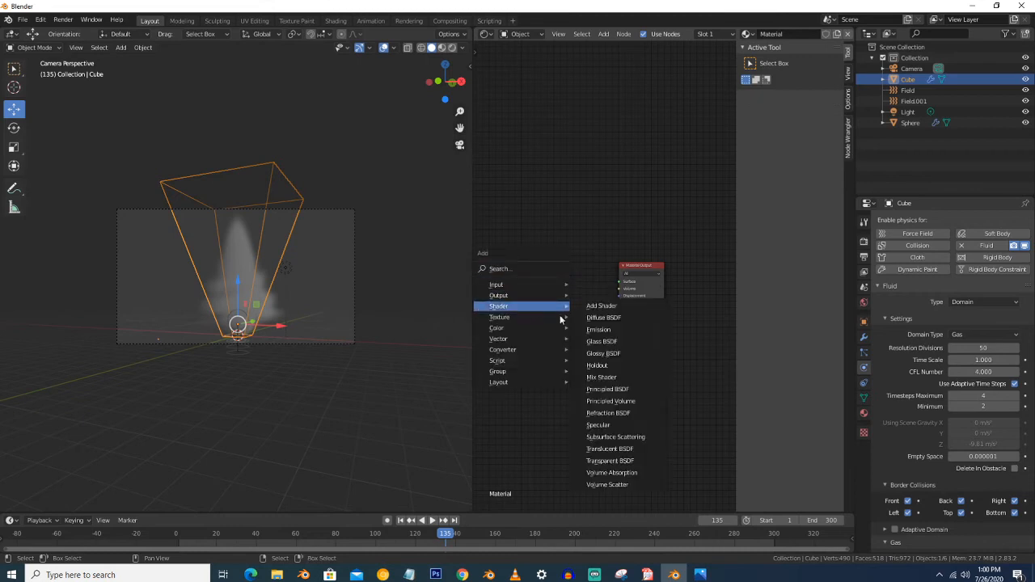
click(611, 401)
click(497, 254)
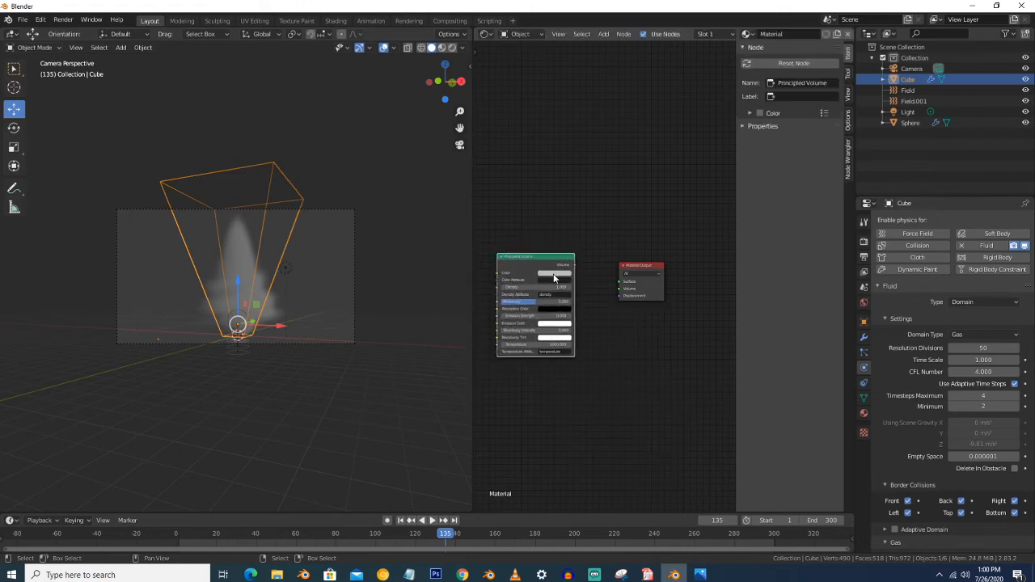
scroll(564, 268, up, 2)
drag(560, 260, 625, 298)
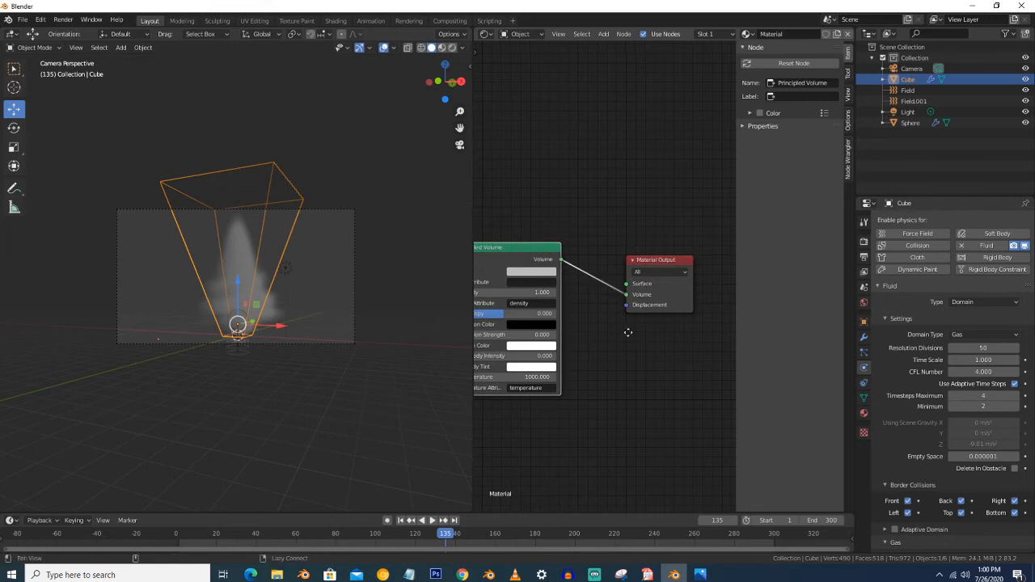
Step: Set the Principled Volume's Density to 100
middle_drag(520, 292, 613, 290)
click(613, 290)
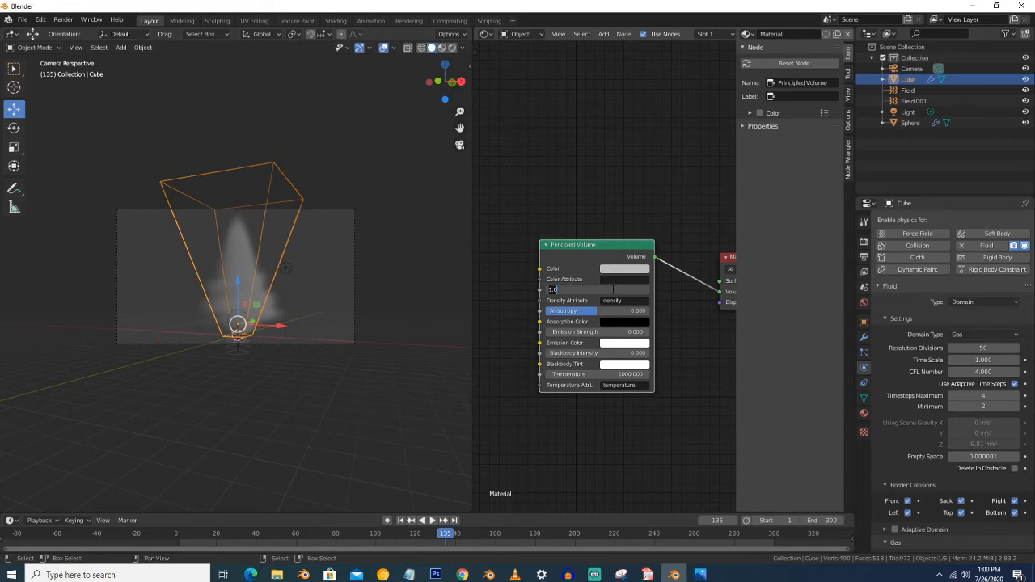
key(Return)
click(612, 289)
text(100)
key(Return)
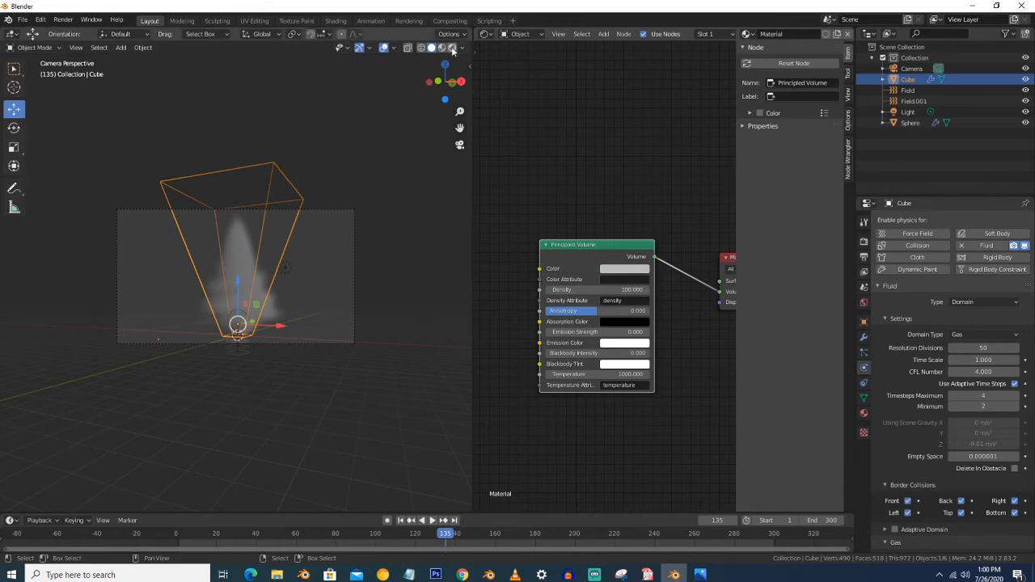
Step: Preview the smoke in rendered shading, select the light, and switch the render engine to Cycles
key(KP_1)
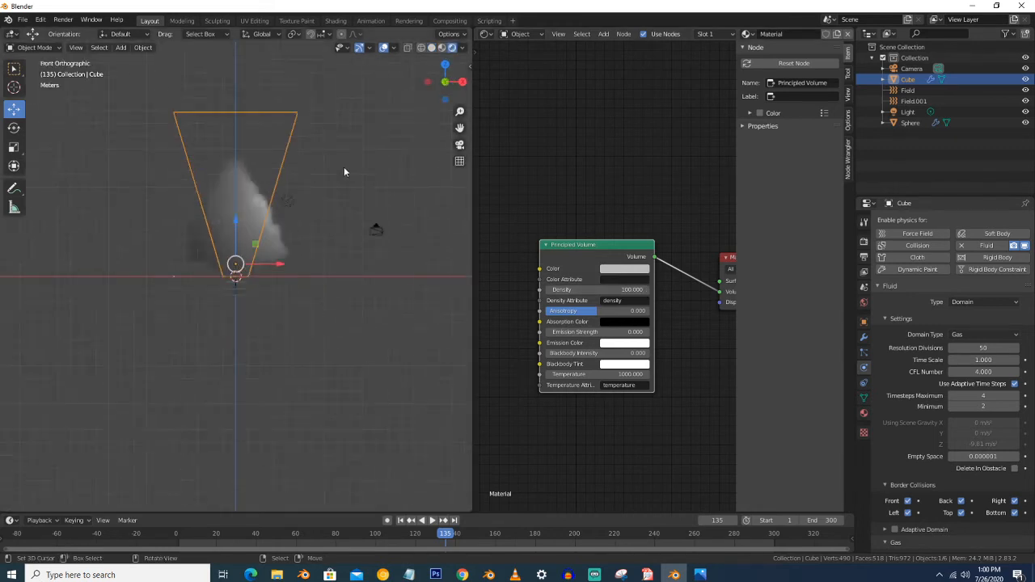
key(KP_0)
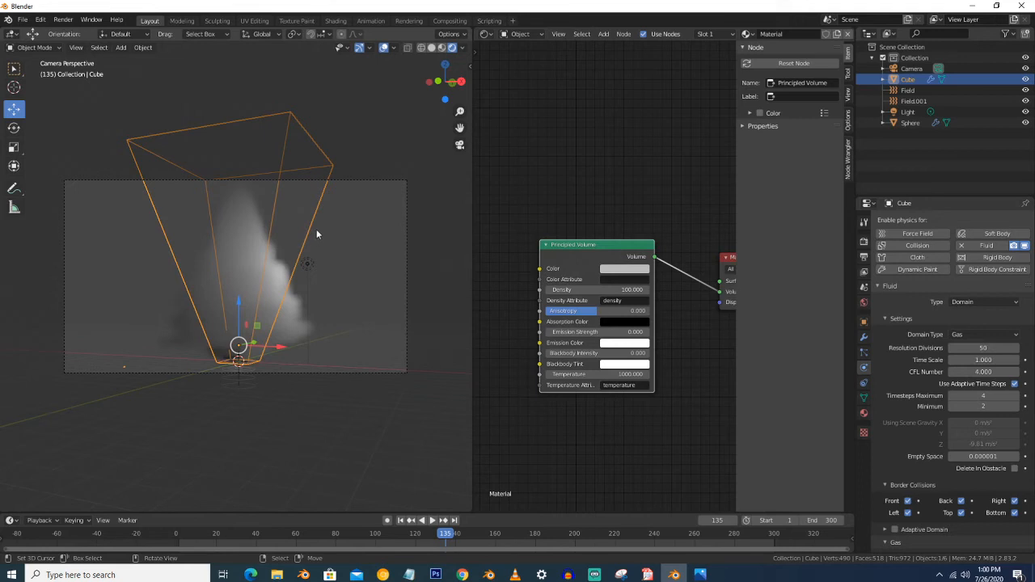
click(307, 265)
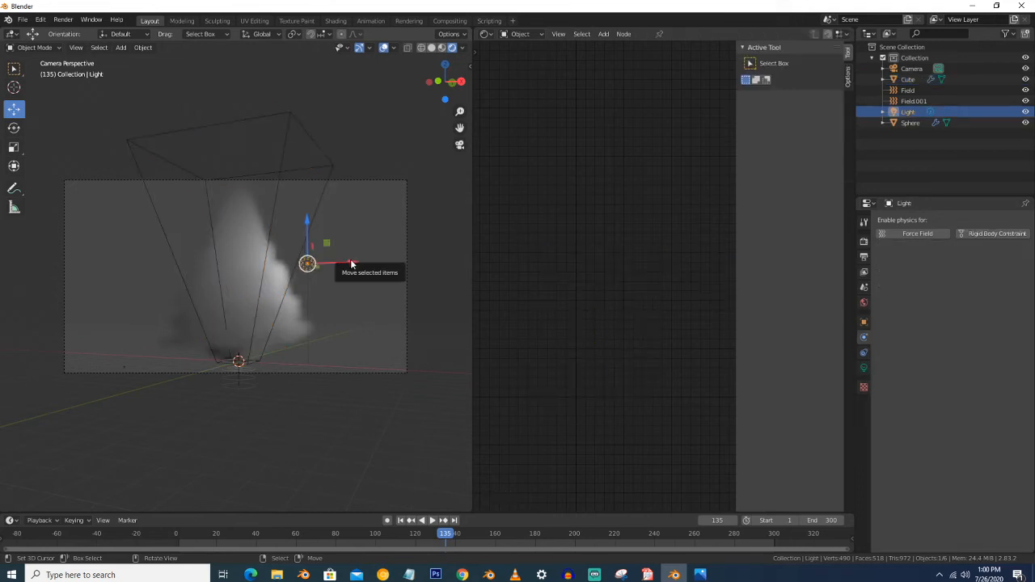
key(KP_8)
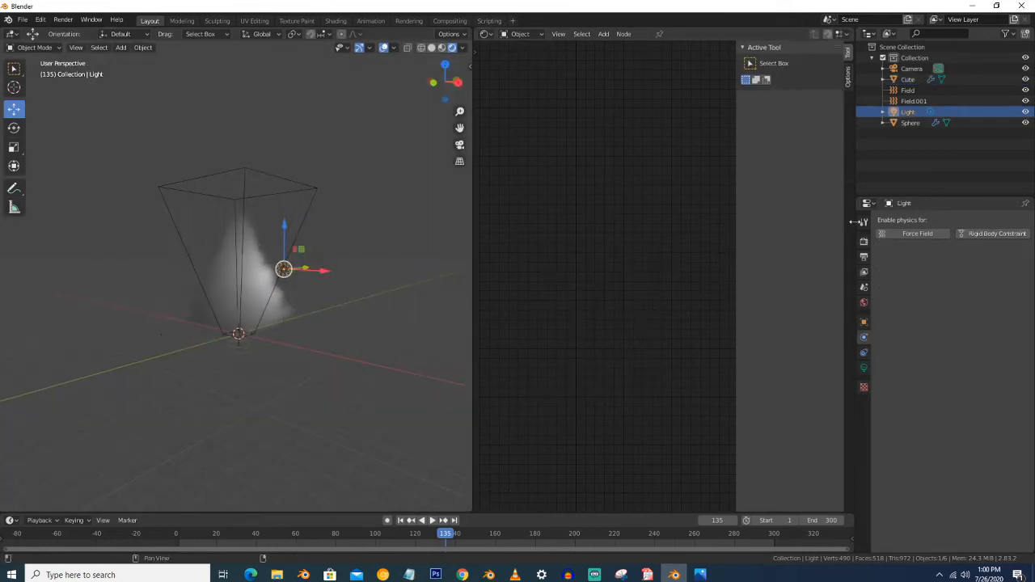
click(864, 223)
click(864, 243)
click(996, 221)
click(995, 259)
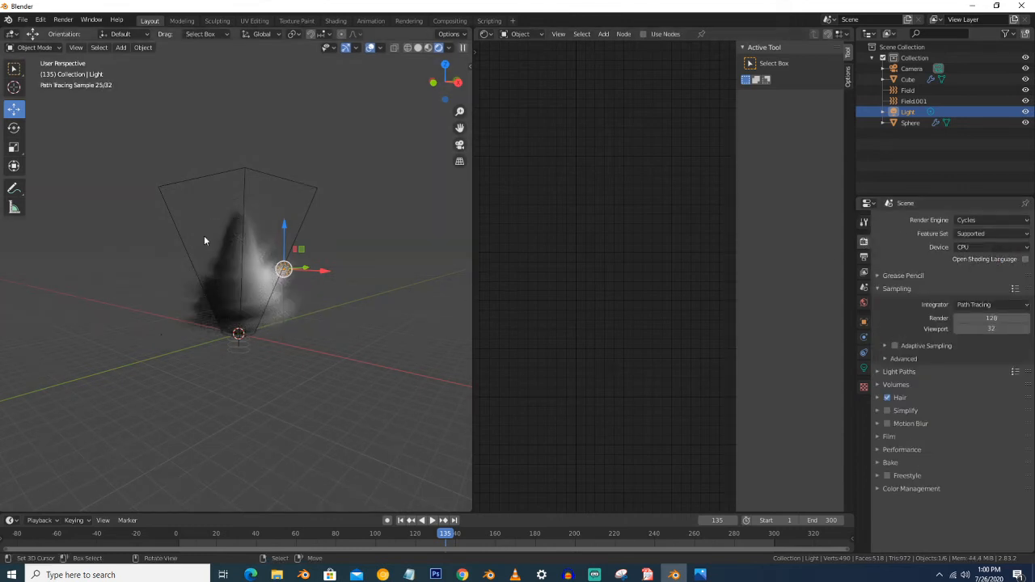
Step: Move the light to the opposite side of the smoke and change its type to Sun
drag(286, 271, 194, 276)
click(864, 368)
click(933, 265)
Step: Set the sun light's Strength to 4
click(983, 292)
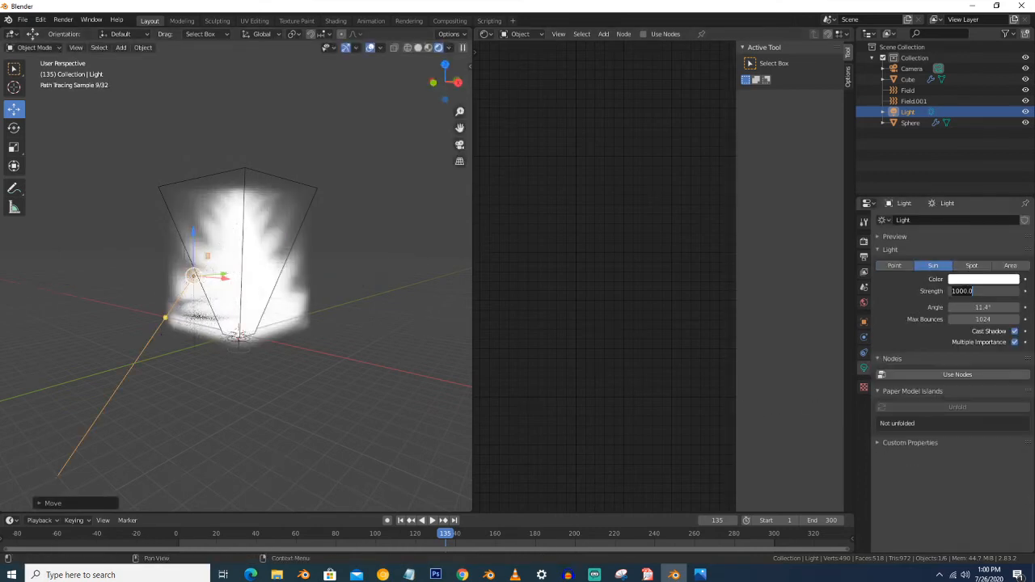
text(3)
key(Return)
click(986, 294)
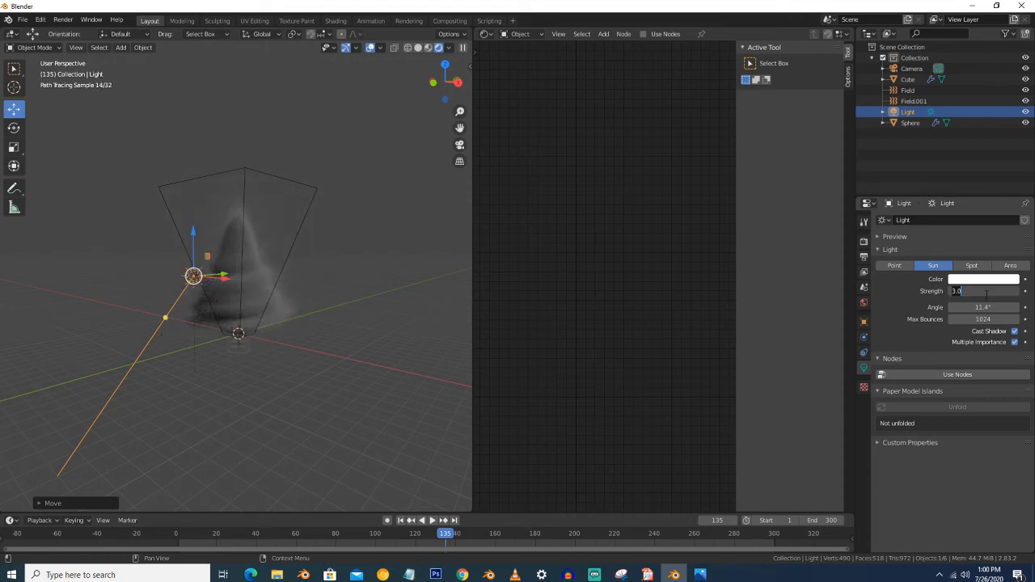
key(Return)
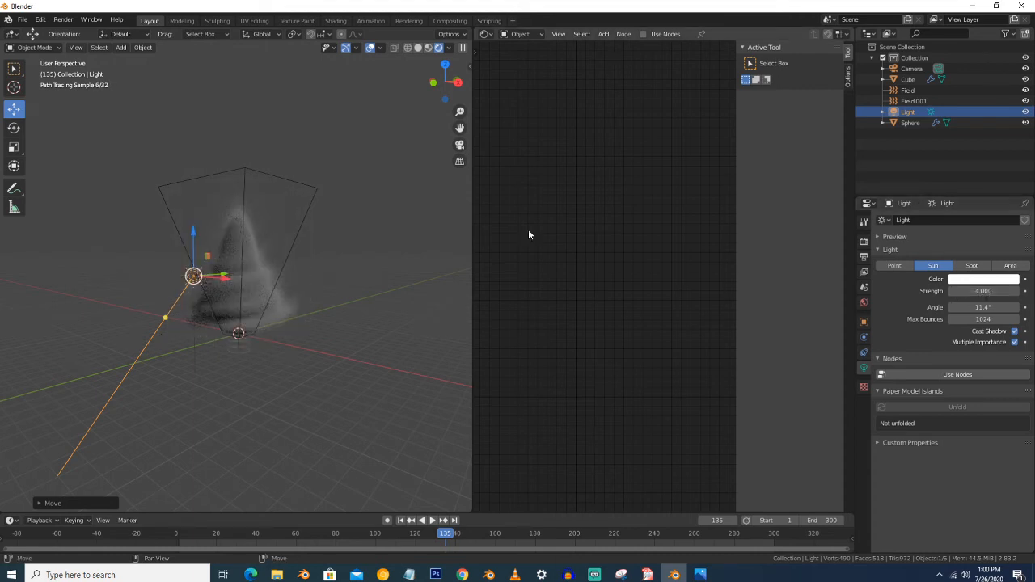
Step: Clear the sun light's rotation and tilt it toward the smoke in the right orthographic view
key(alt+r)
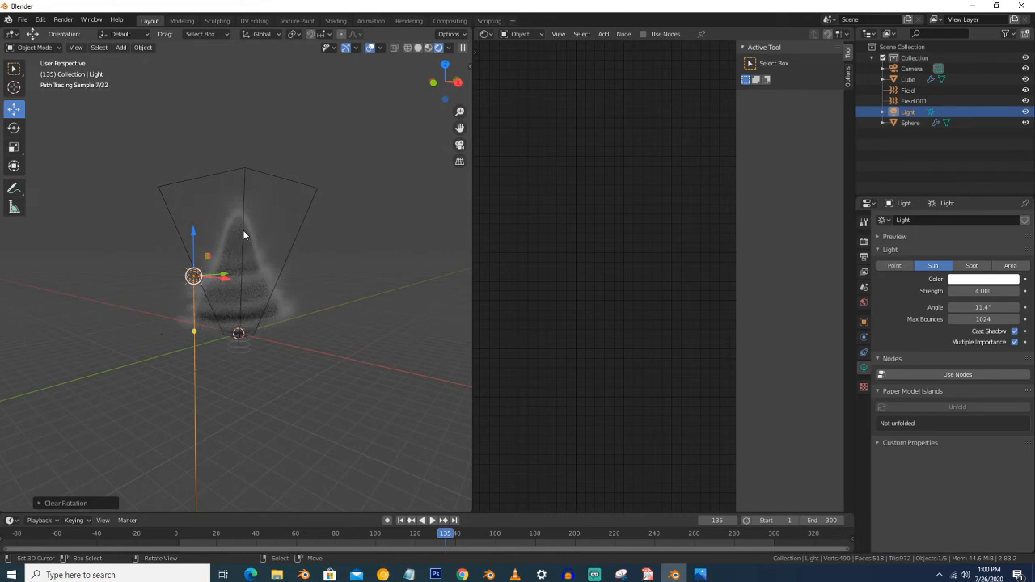
key(KP_3)
key(r)
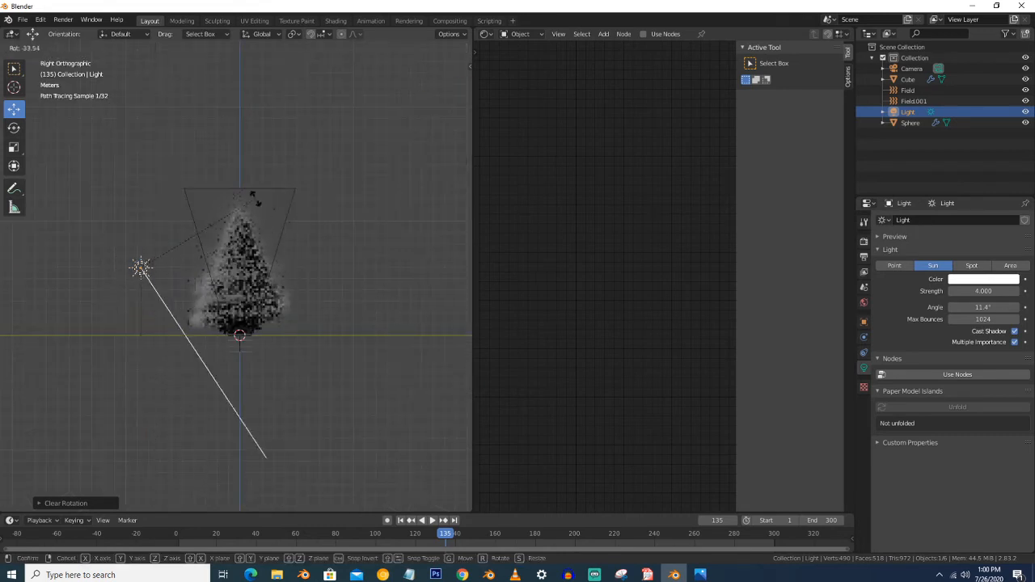
click(266, 175)
Step: Move the sun light sideways in the front view to near the domain's central axis, and check it through the camera
key(KP_1)
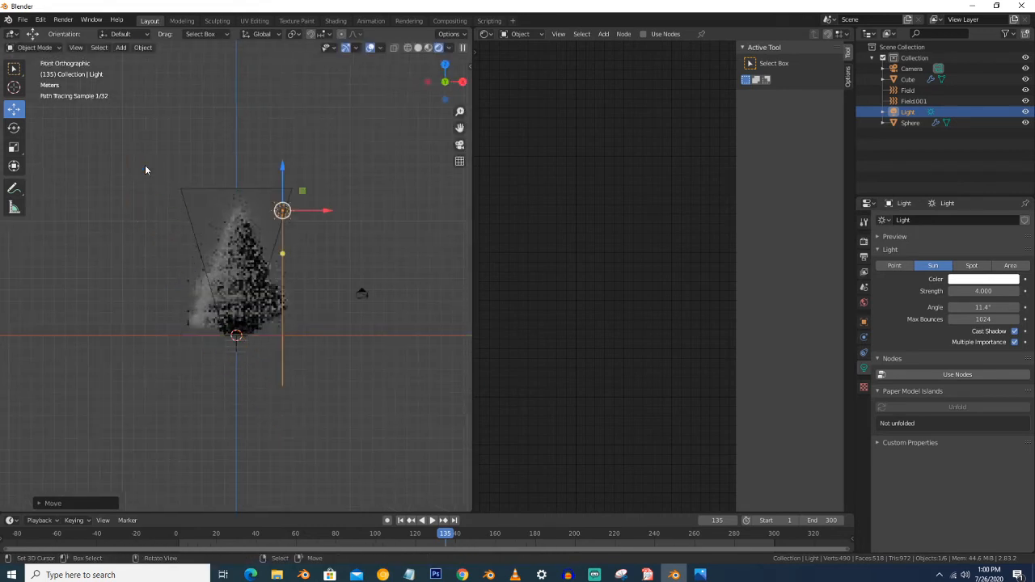
key(g)
click(251, 211)
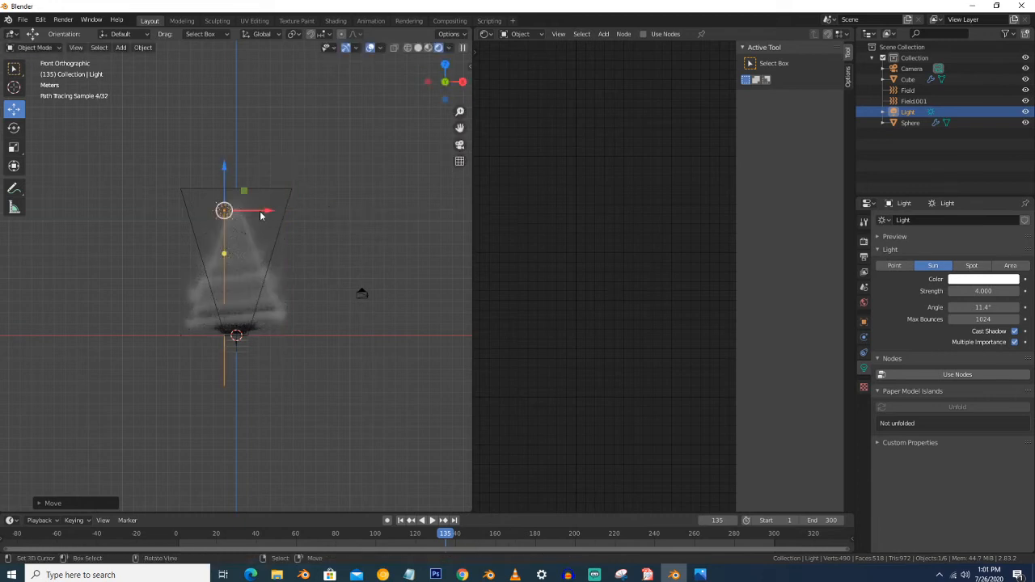
key(KP_0)
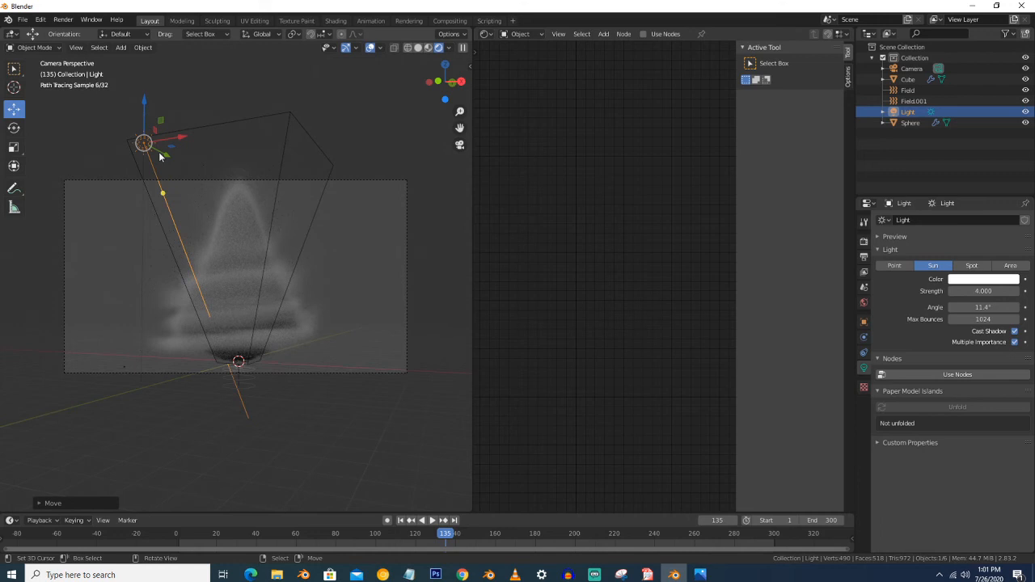
scroll(209, 213, up, 2)
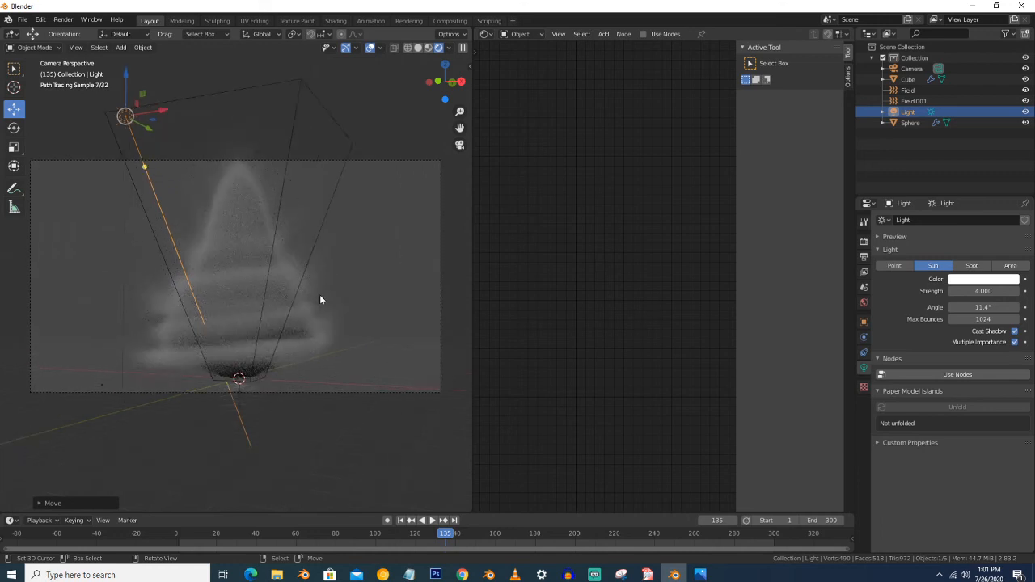
Step: Set the domain's Resolution Divisions to 52 and reset its cache by toggling adaptive time steps, with the viewport in solid shading
click(300, 277)
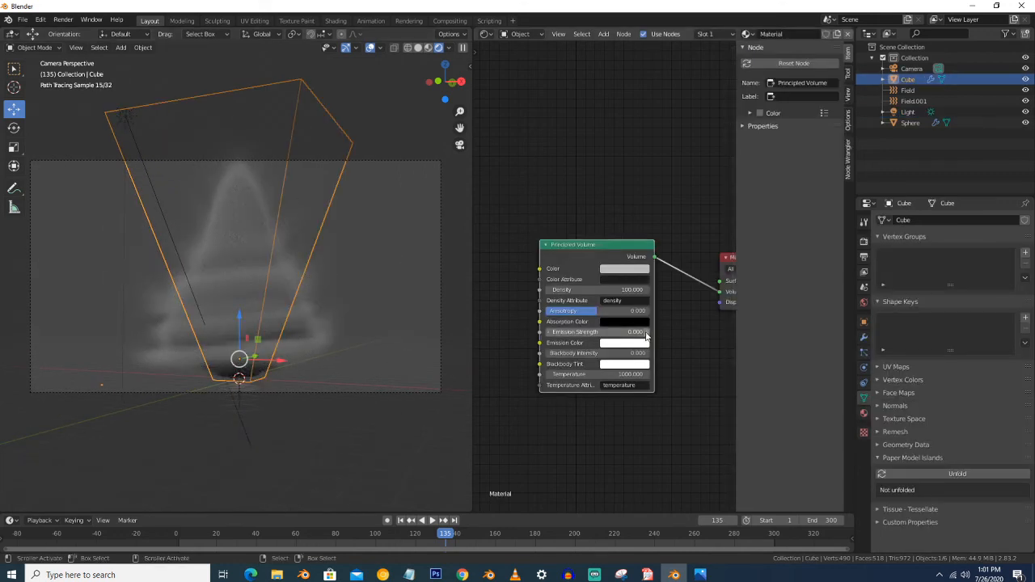
click(864, 368)
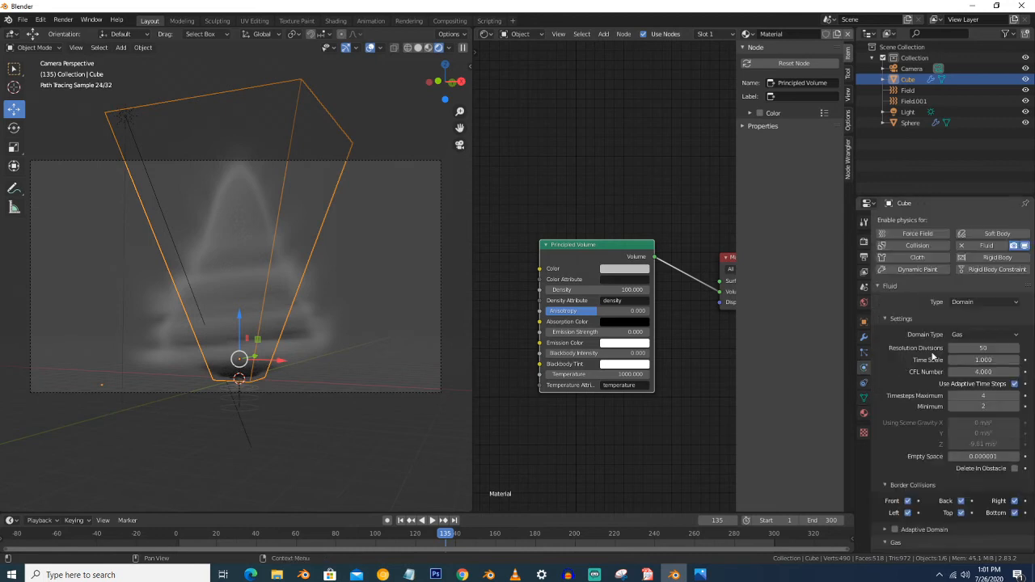
click(1017, 349)
click(1016, 349)
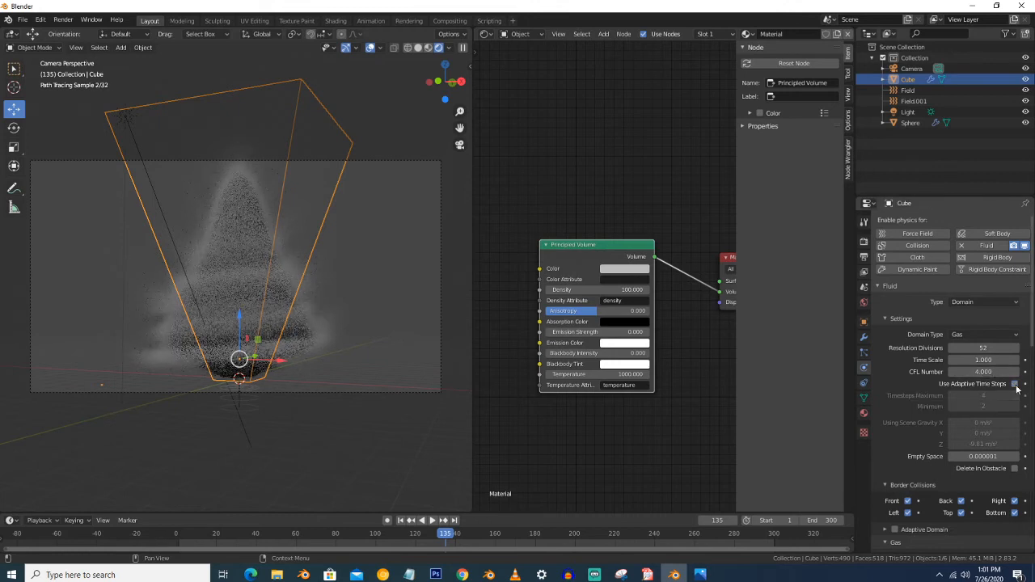
click(416, 47)
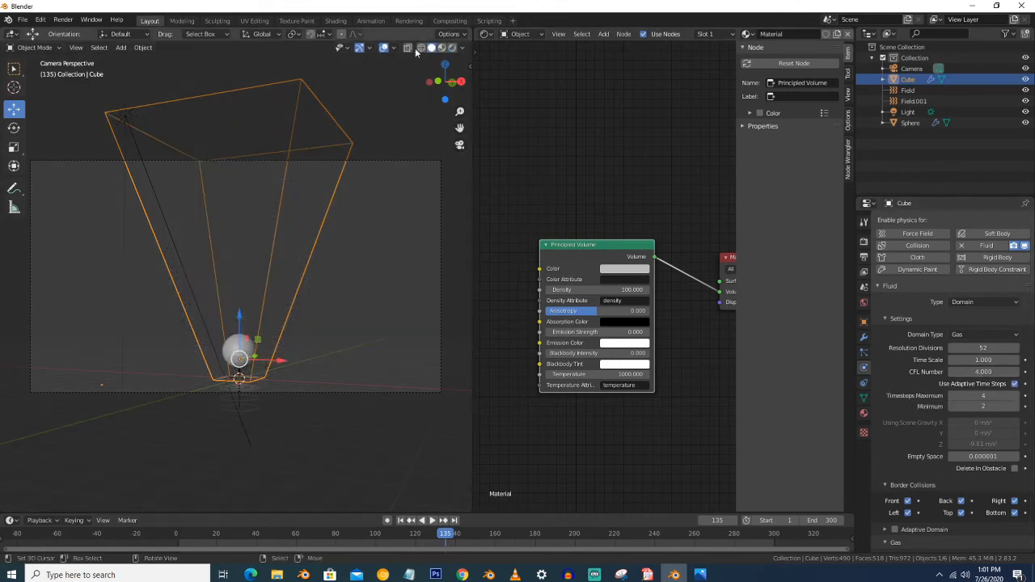
Step: Play the timeline to simulate the smoke at the new resolution and stop at frame 94
click(739, 534)
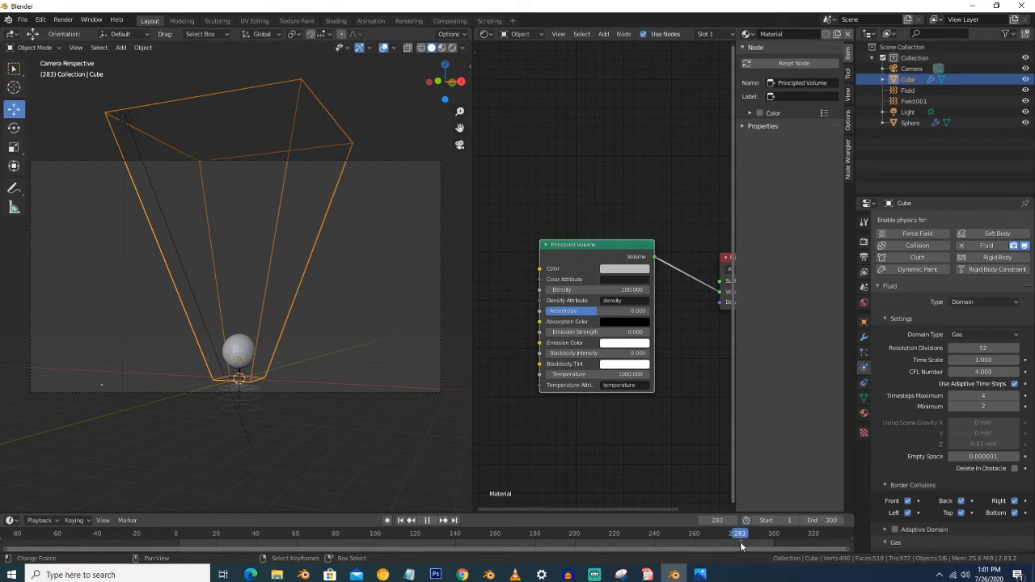
key(space)
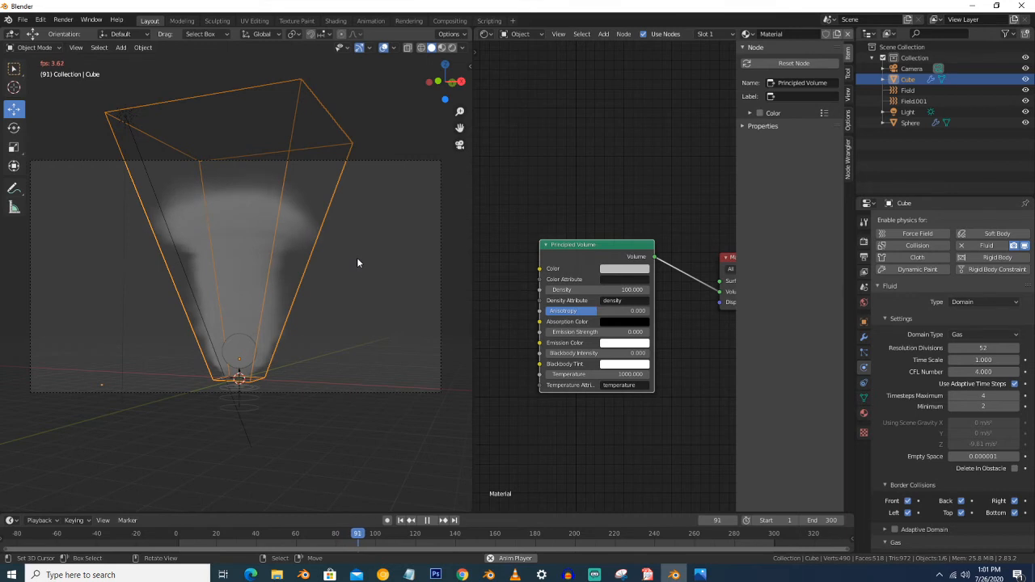
key(space)
Step: Try Color Mapping in the domain's viewport display to inspect the smoke, and turn it off again
scroll(948, 377, down, 3)
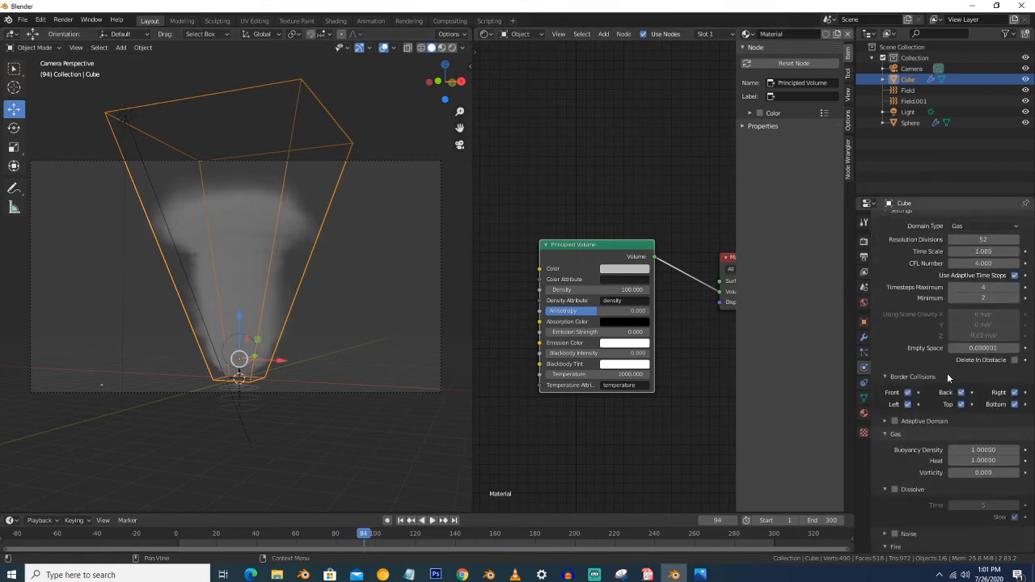
scroll(947, 378, down, 10)
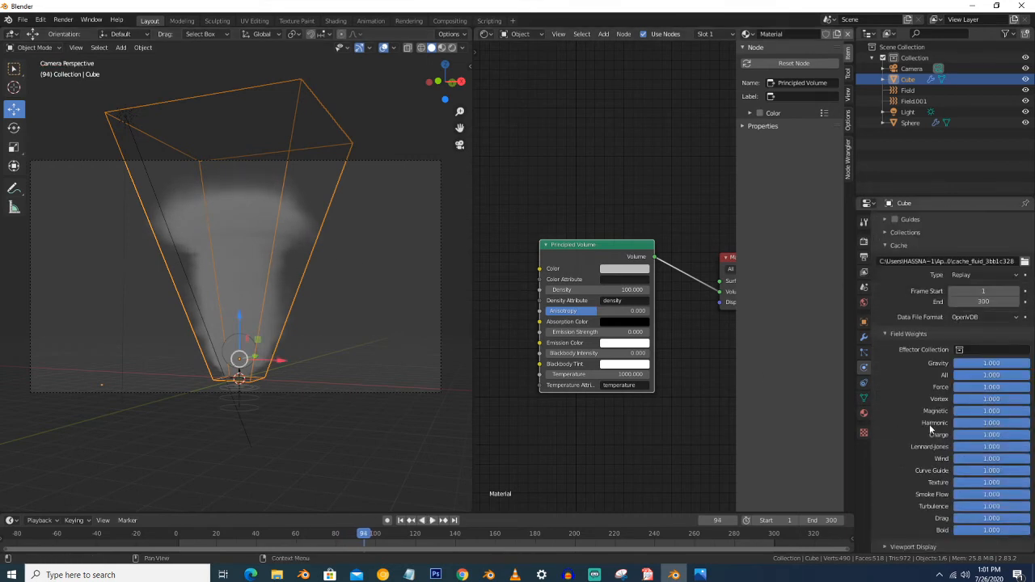
scroll(928, 519, down, 3)
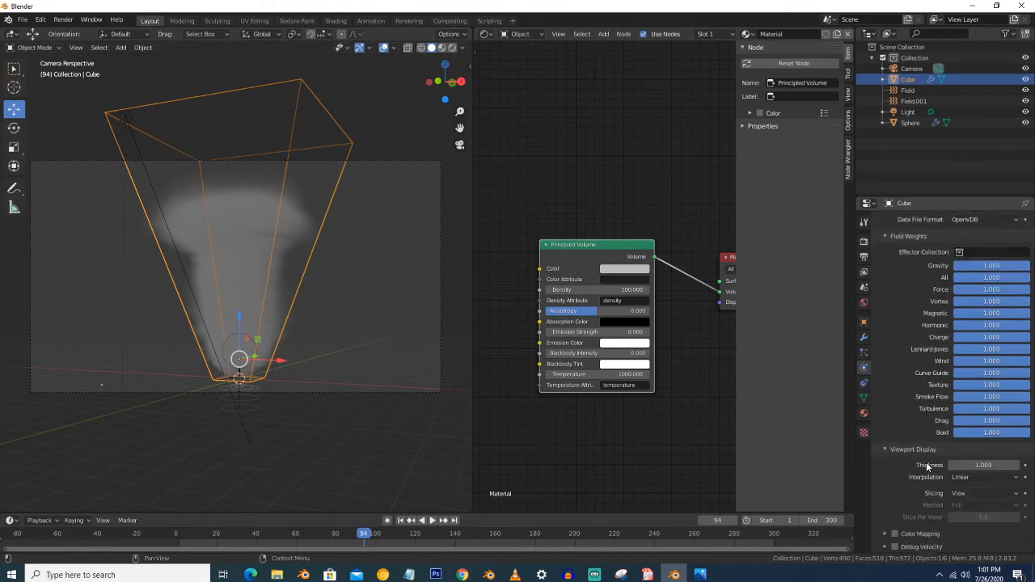
click(895, 535)
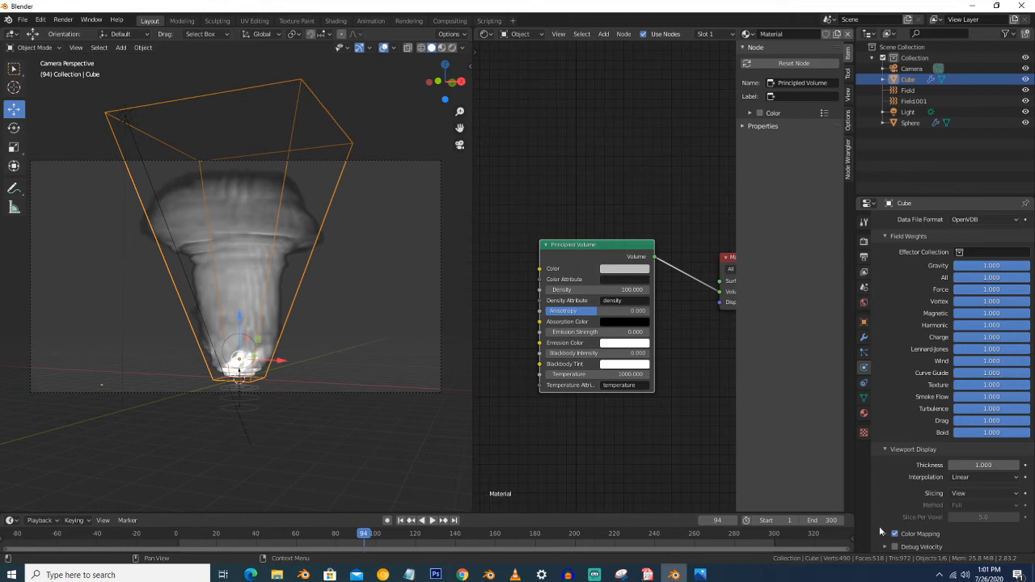
scroll(246, 251, up, 3)
key(shift+grave)
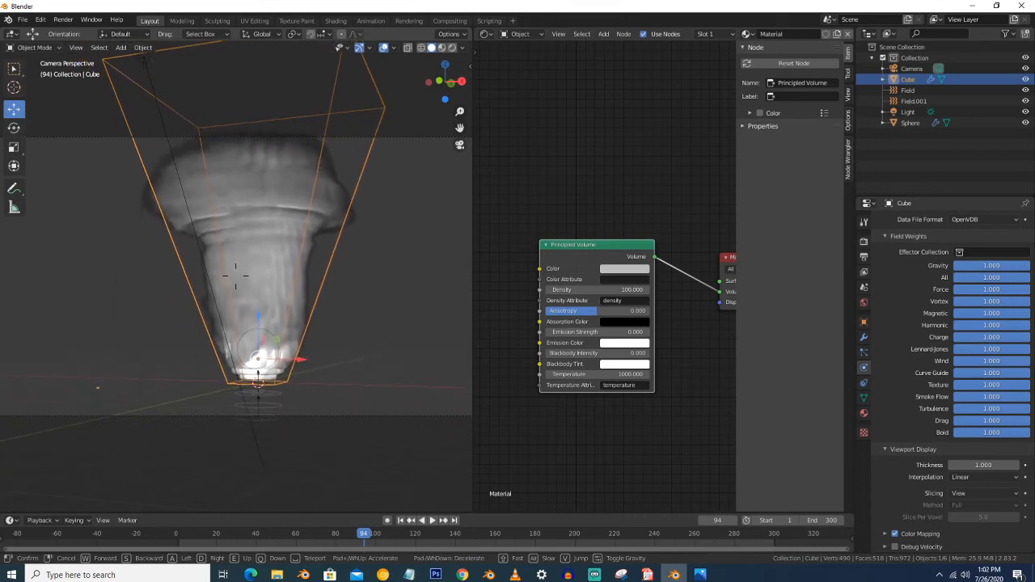
click(236, 275)
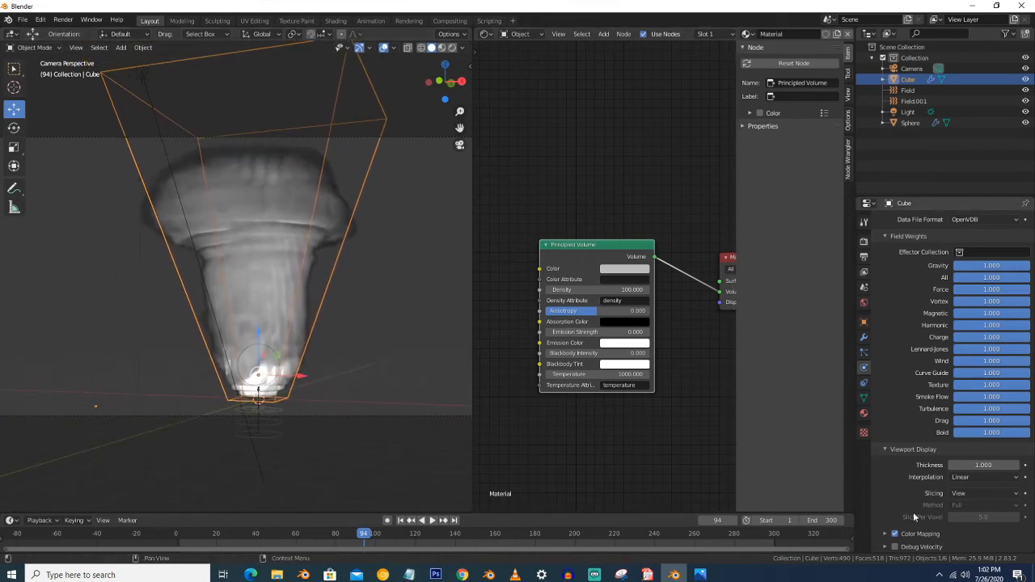
click(920, 533)
scroll(946, 521, down, 2)
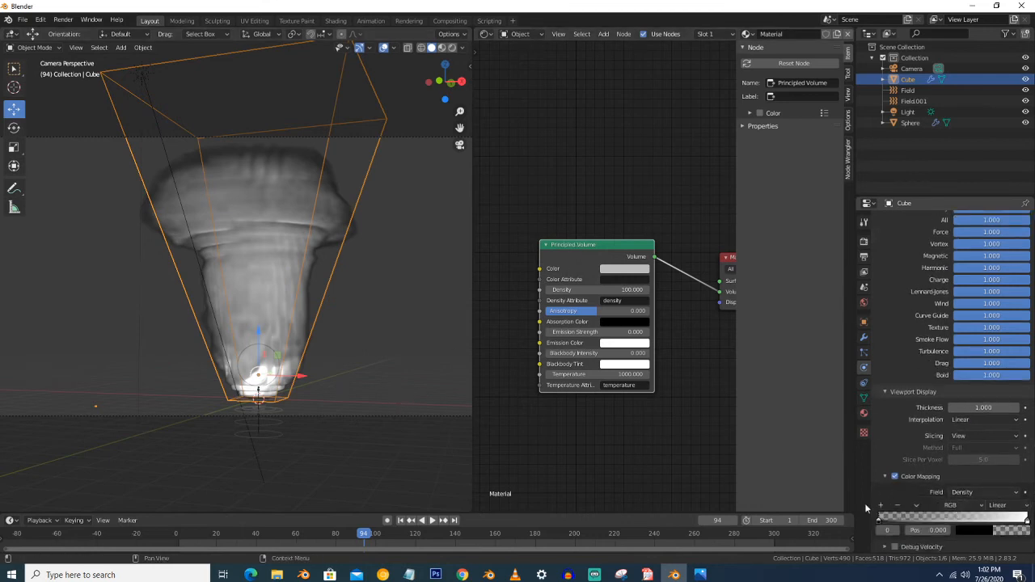
click(896, 477)
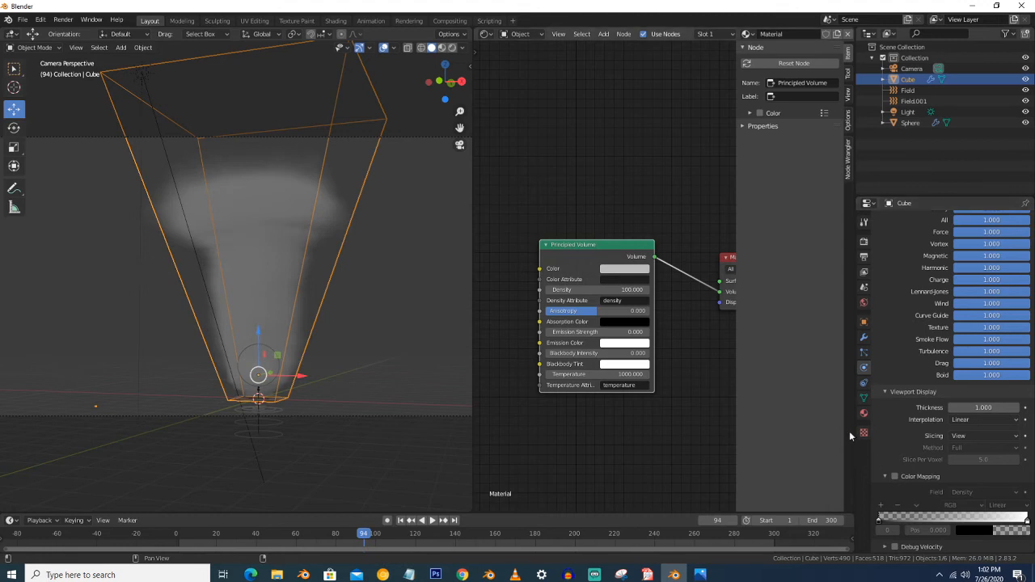
Step: Add a Gradient Texture node to the left of the Principled Volume in the domain's material
scroll(637, 380, down, 2)
scroll(637, 381, down, 2)
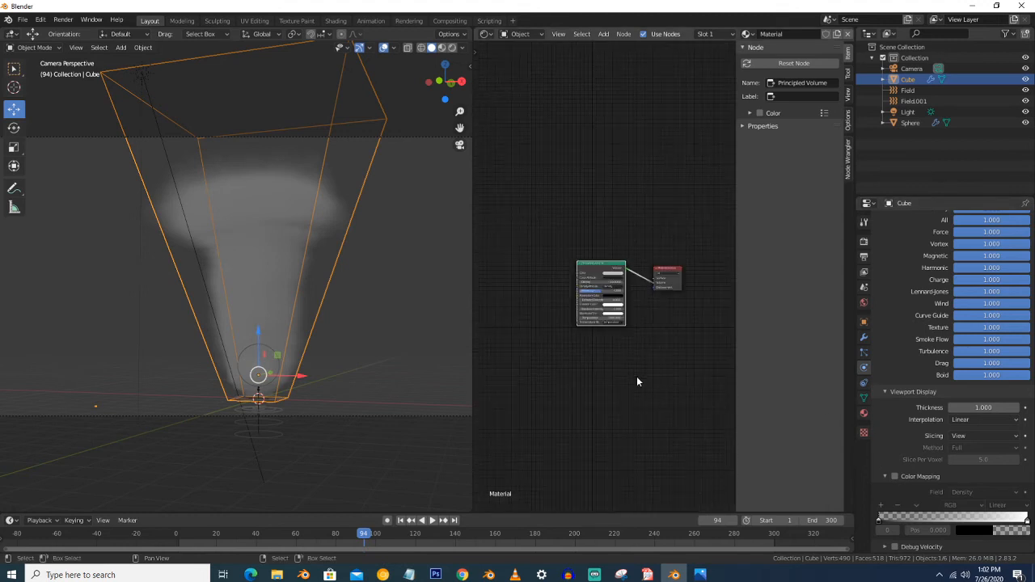
scroll(621, 375, up, 3)
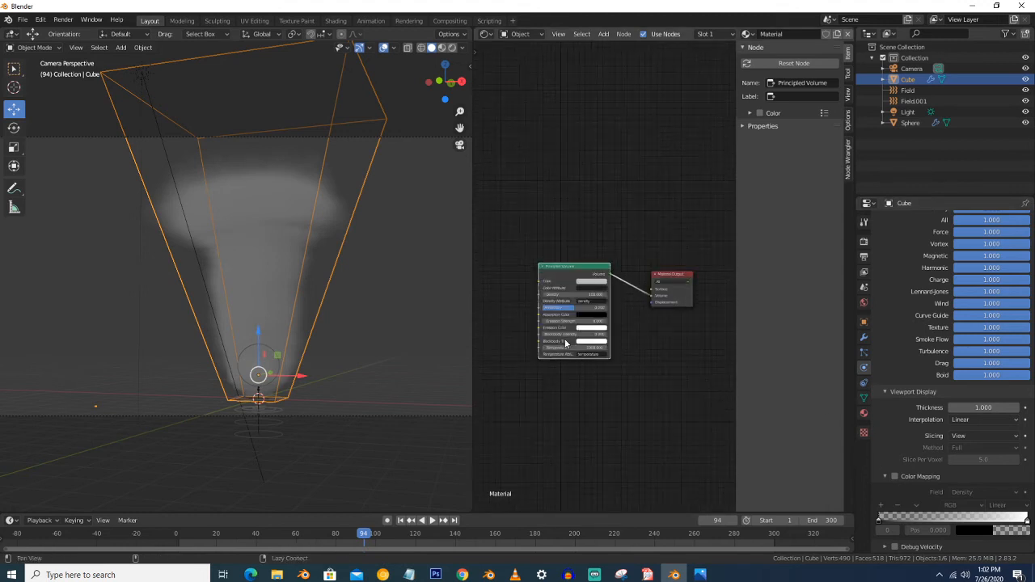
ctrl+scroll(566, 343, left, 3)
key(shift+a)
mouse_move(598, 312)
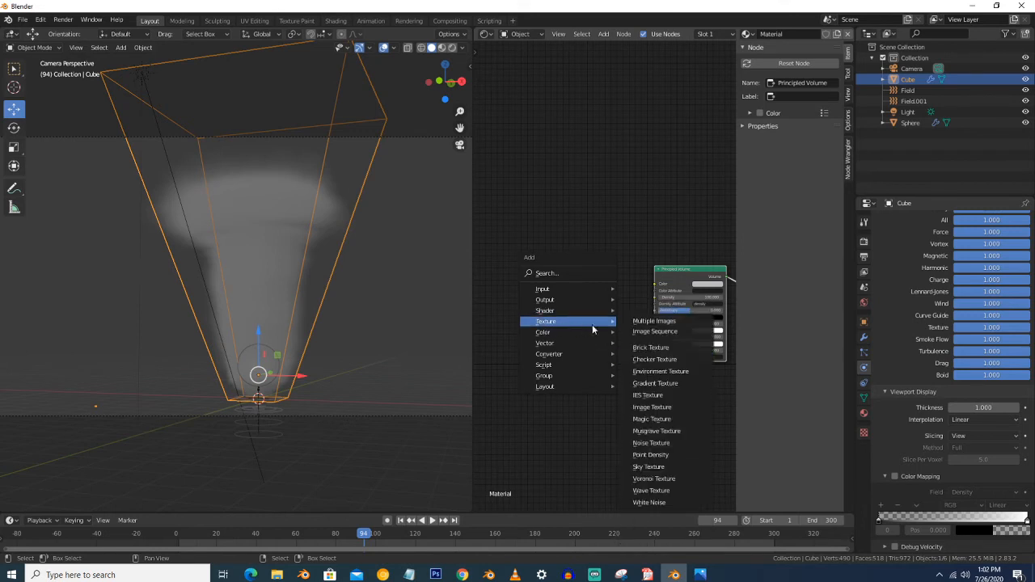
click(656, 384)
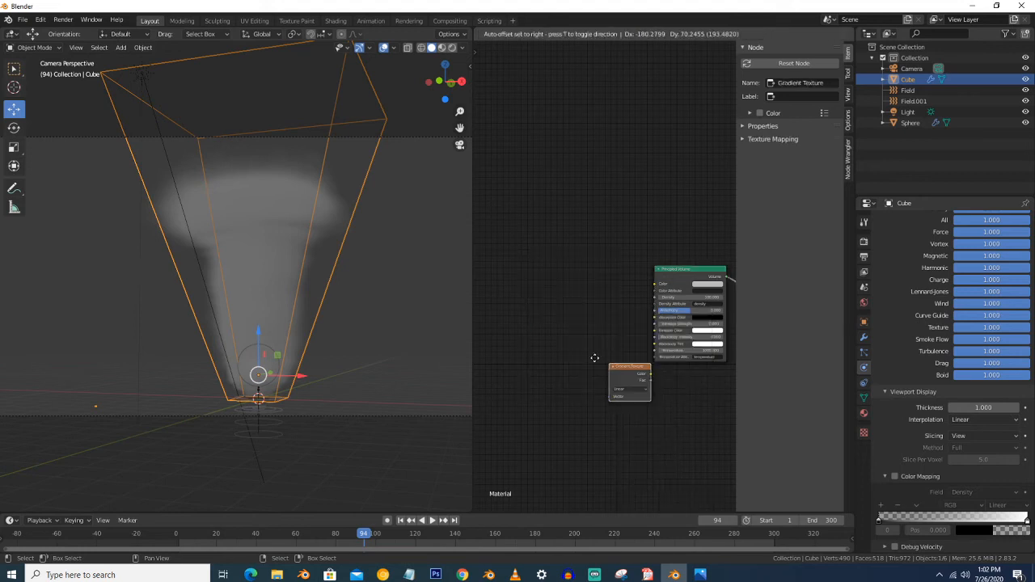
click(508, 289)
Step: Add a ColorRamp node between the Gradient Texture and the Principled Volume
key(shift+a)
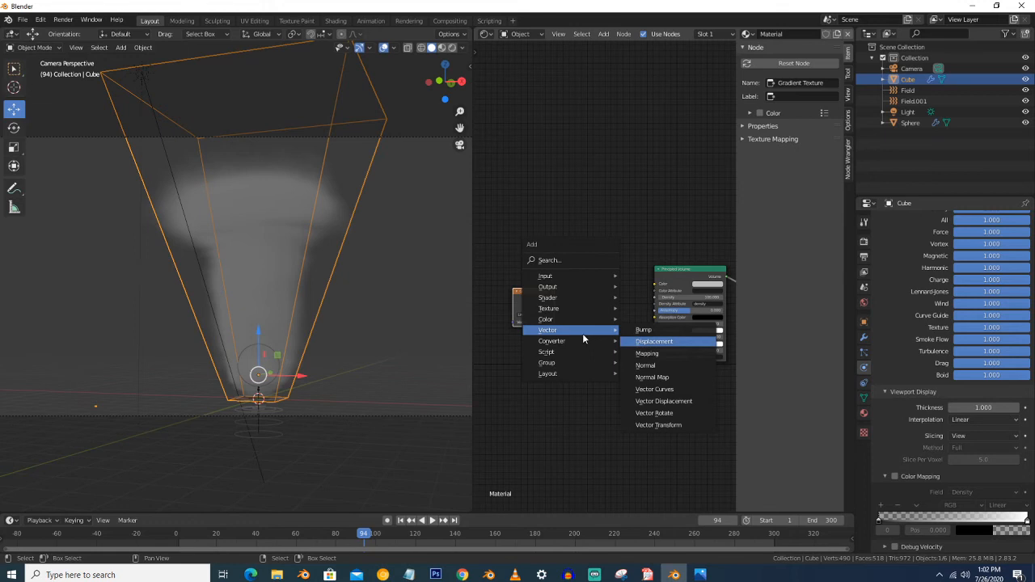
mouse_move(572, 343)
click(651, 364)
click(571, 285)
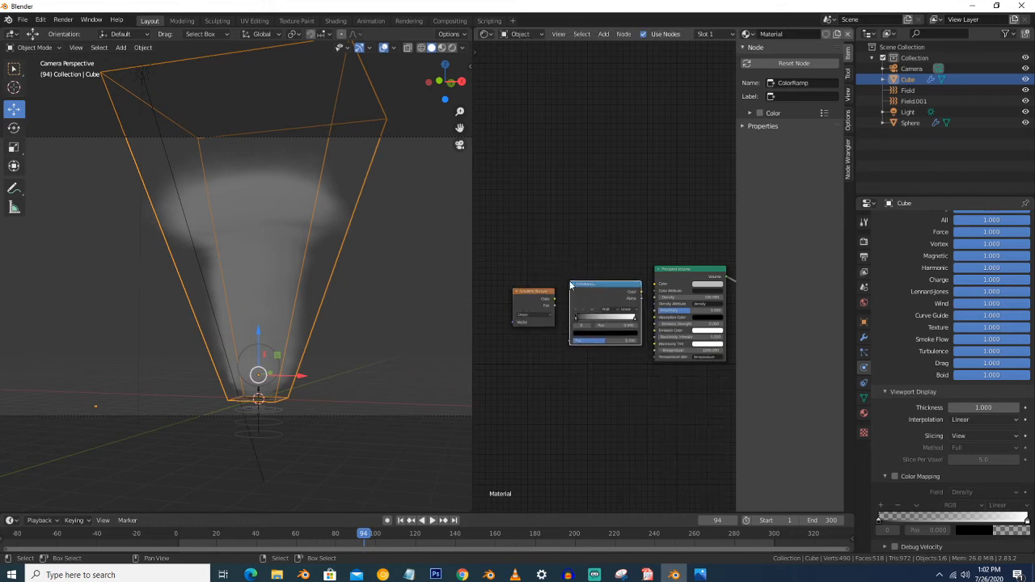
Step: Link the Gradient Texture's Color to the ColorRamp's Fac, and the ramp's Color to the Principled Volume's Color
scroll(555, 308, up, 2)
drag(532, 310, 554, 371)
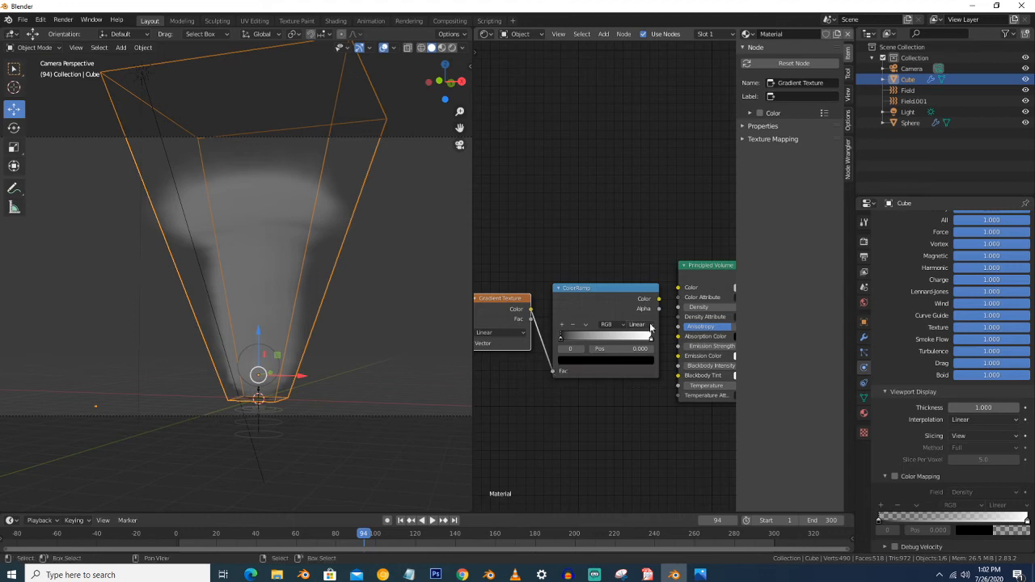
click(652, 330)
scroll(647, 335, up, 1)
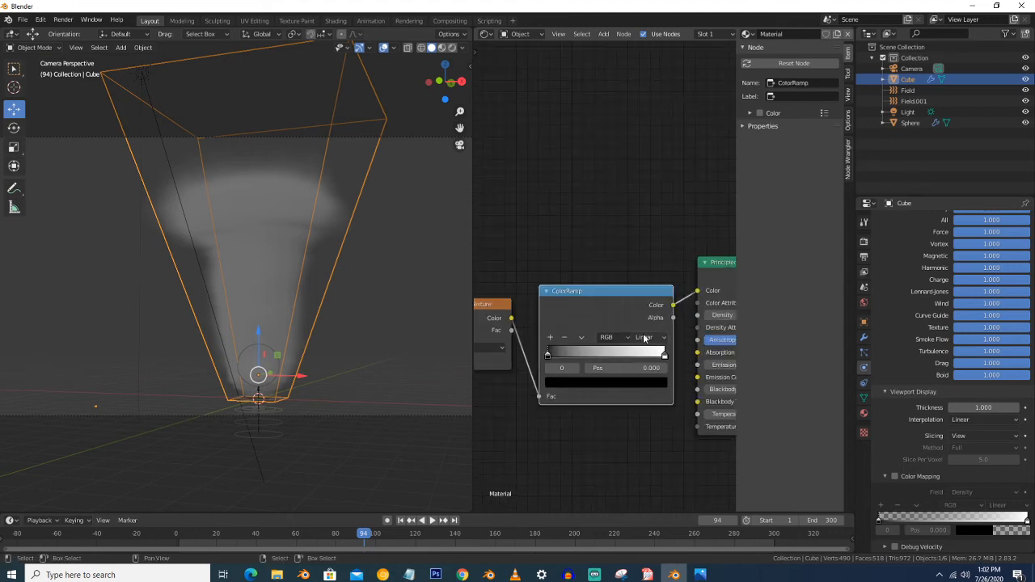
Step: Show the viewport in rendered shading and change the ColorRamp's black stop to orange
click(453, 48)
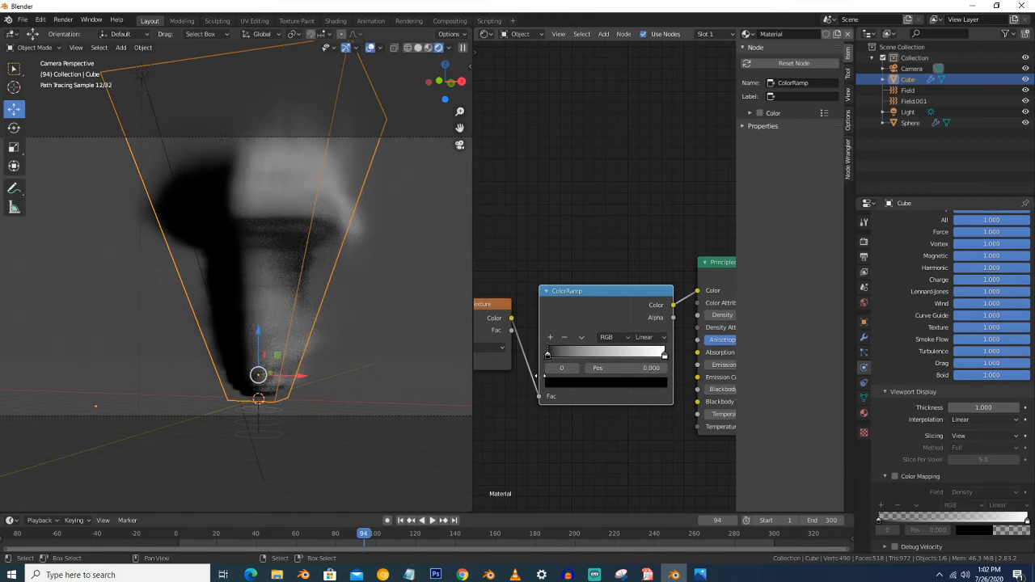
click(591, 383)
click(629, 378)
drag(645, 239, 643, 229)
drag(596, 262, 576, 296)
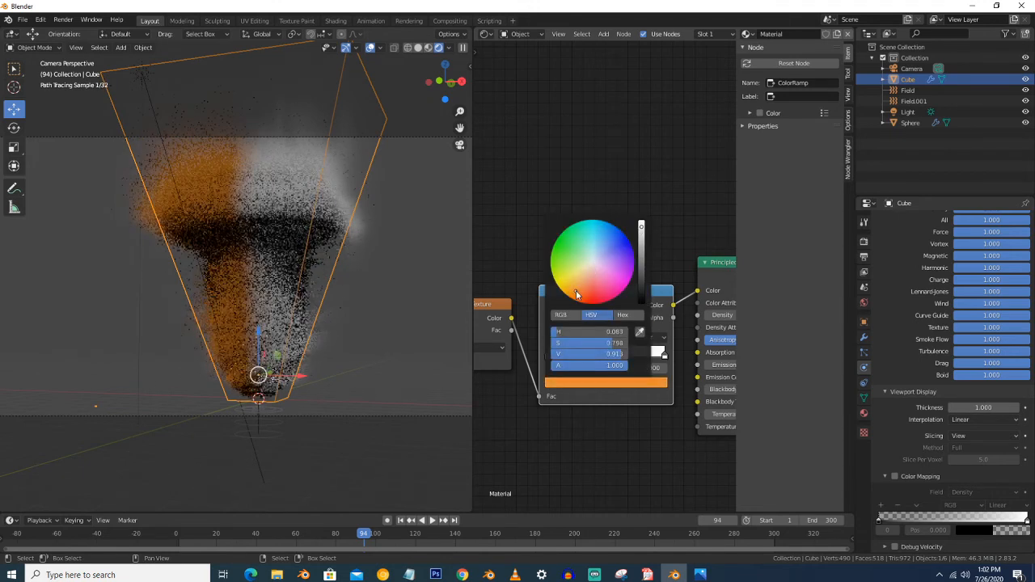
click(656, 385)
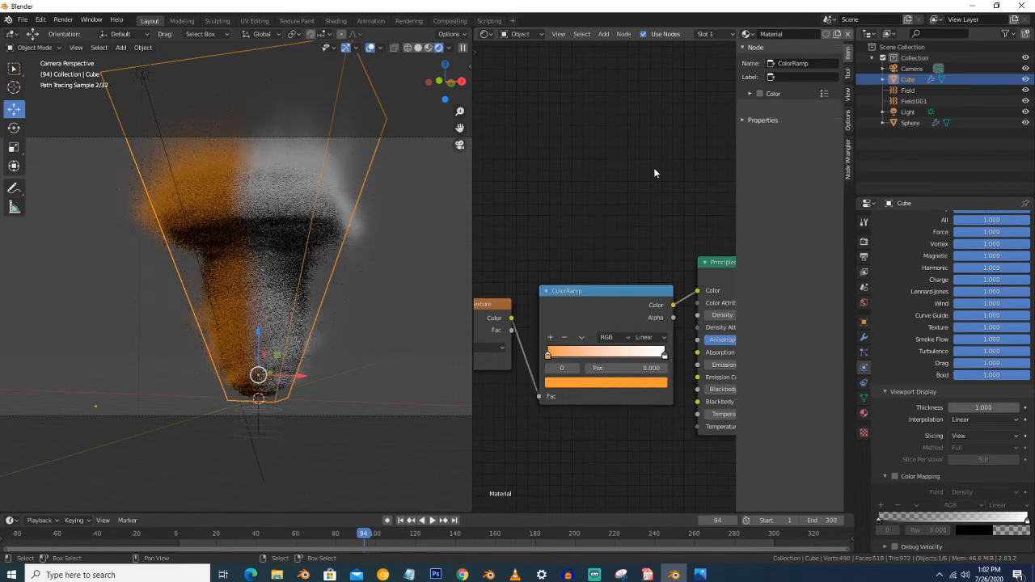
Step: Add a Mapping node to the left of the Gradient Texture
scroll(613, 323, down, 1)
scroll(635, 388, down, 1)
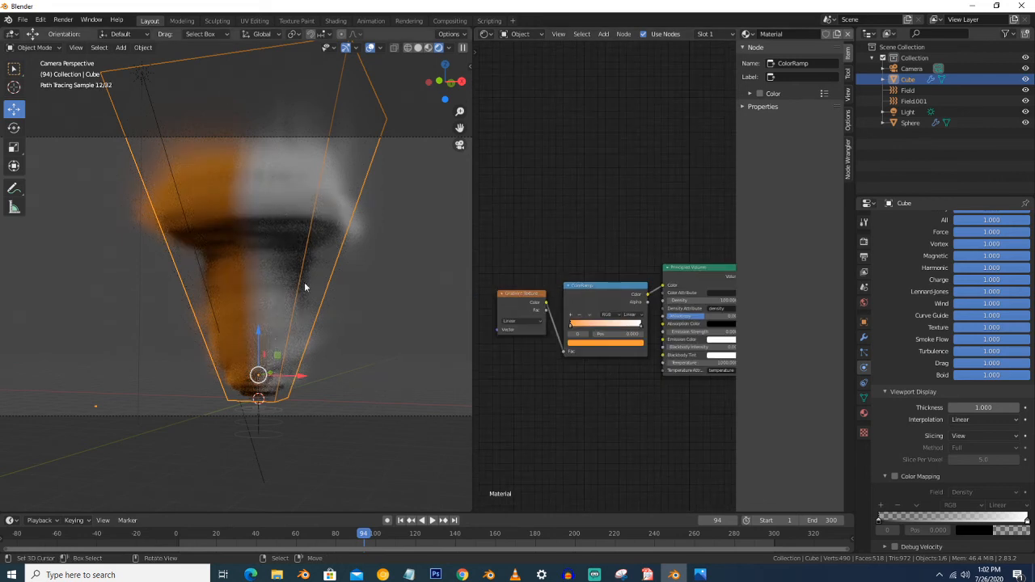
scroll(569, 411, down, 1)
ctrl+scroll(620, 405, left, 3)
scroll(559, 354, up, 1)
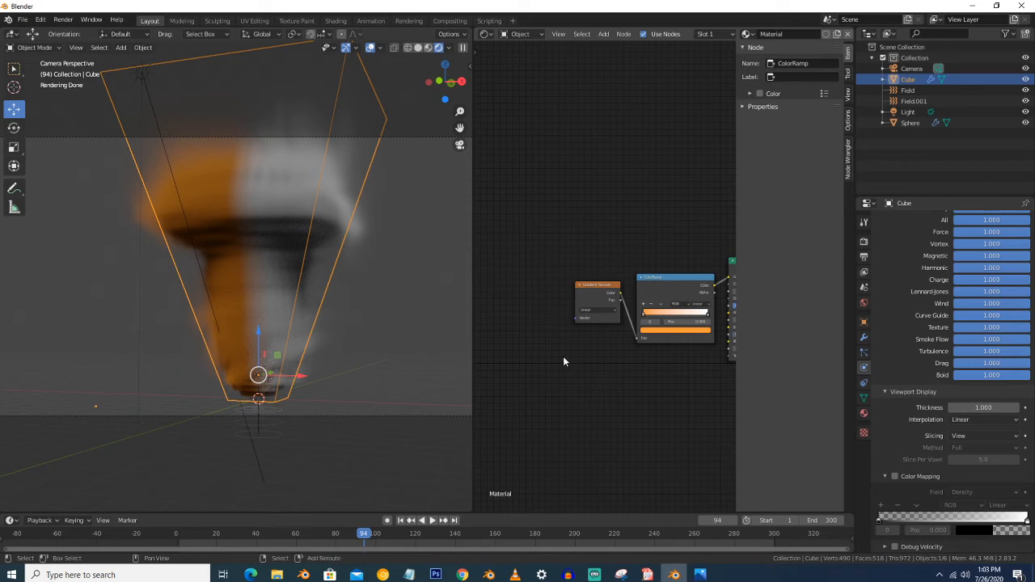
middle_drag(564, 360, 628, 375)
key(shift+a)
mouse_move(601, 323)
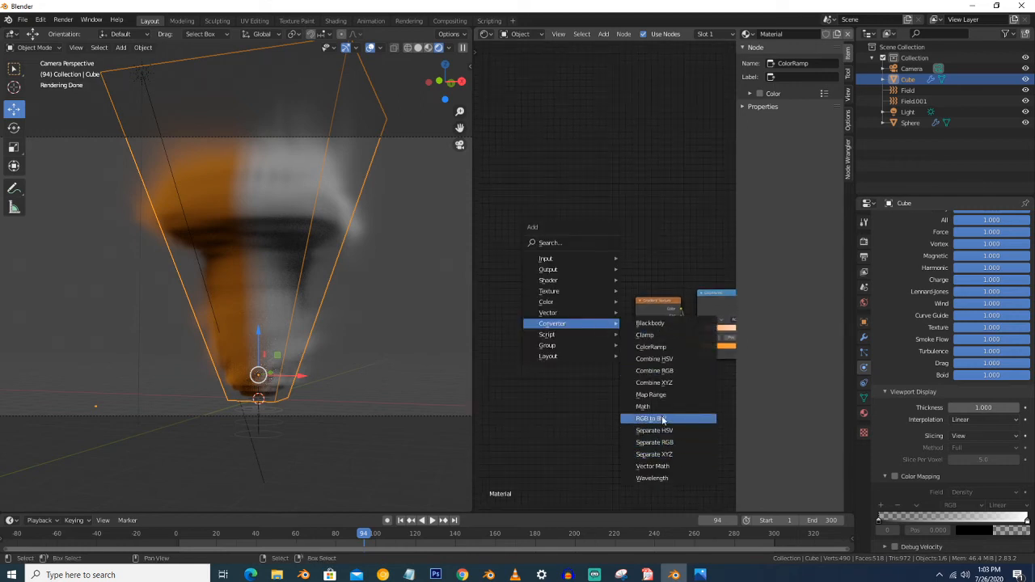
mouse_move(563, 315)
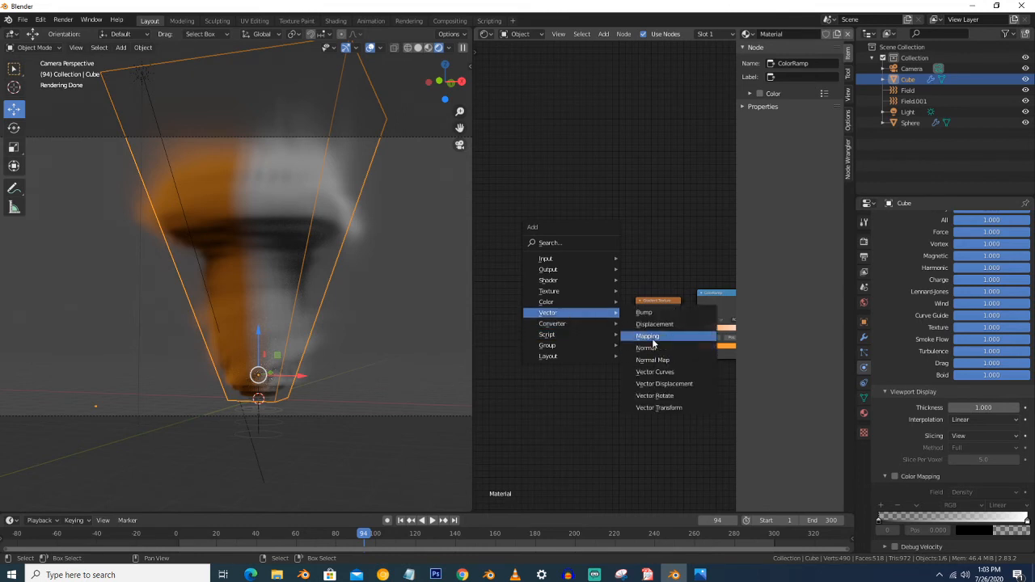
click(643, 327)
click(537, 326)
Step: Add a Texture Coordinate node and link its Generated output through the Mapping node to the Gradient Texture's Vector
key(shift+a)
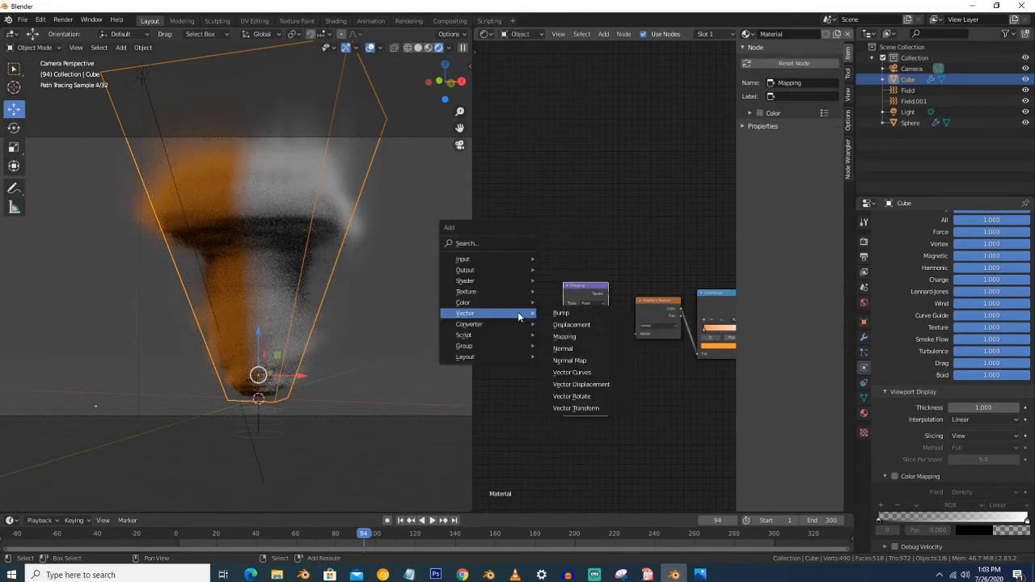
mouse_move(512, 261)
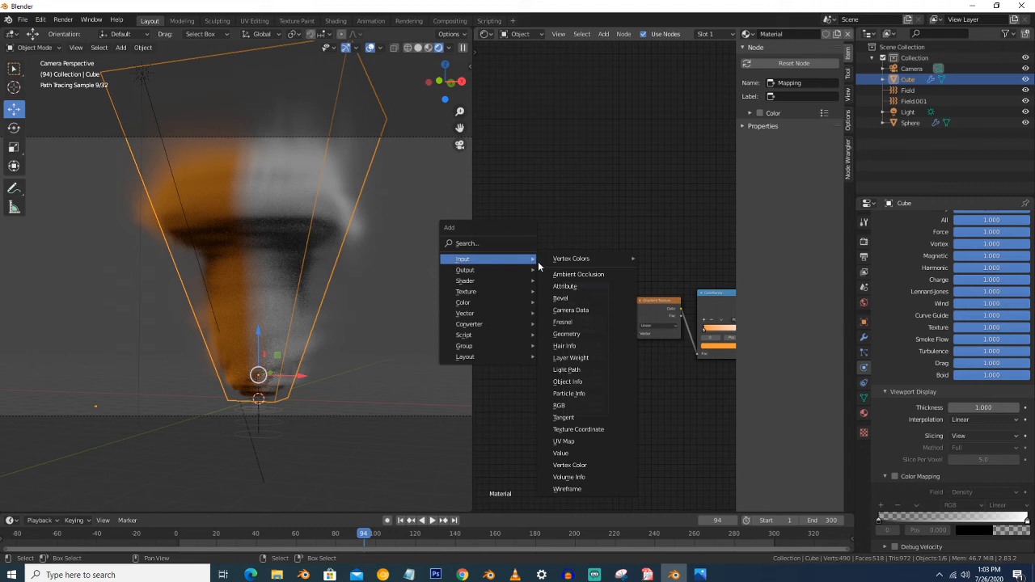
click(606, 429)
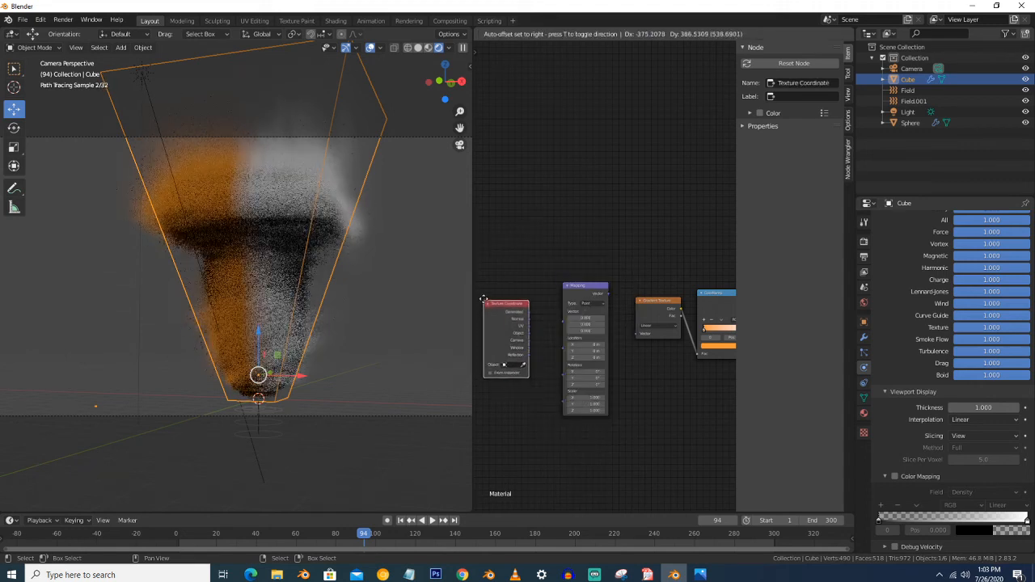
click(510, 321)
drag(509, 318, 554, 323)
drag(610, 302, 640, 348)
Step: Set the Mapping node's Y rotation to 90° so the gradient runs vertically
scroll(627, 368, up, 1)
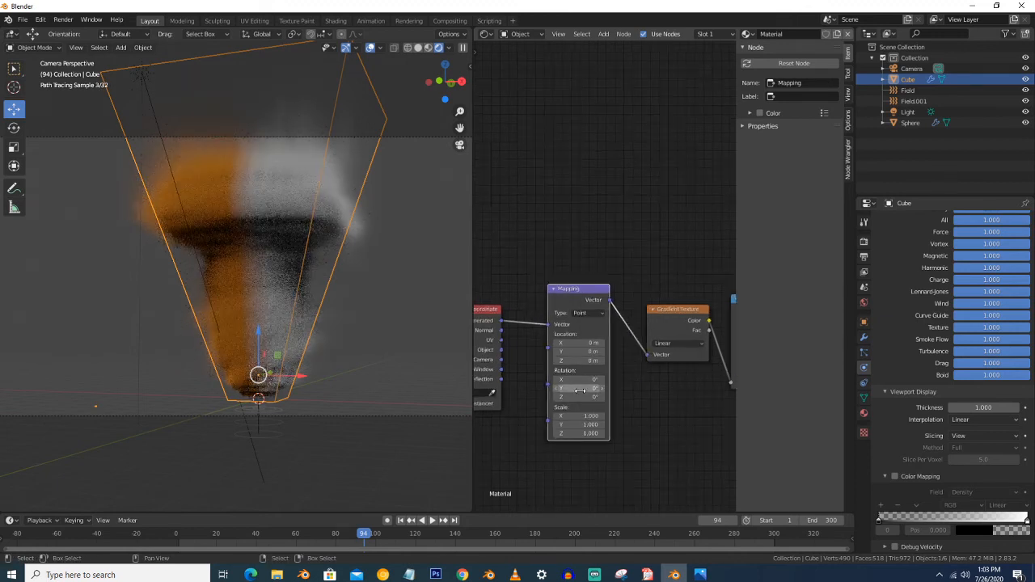
middle_drag(625, 378, 643, 287)
scroll(642, 286, up, 2)
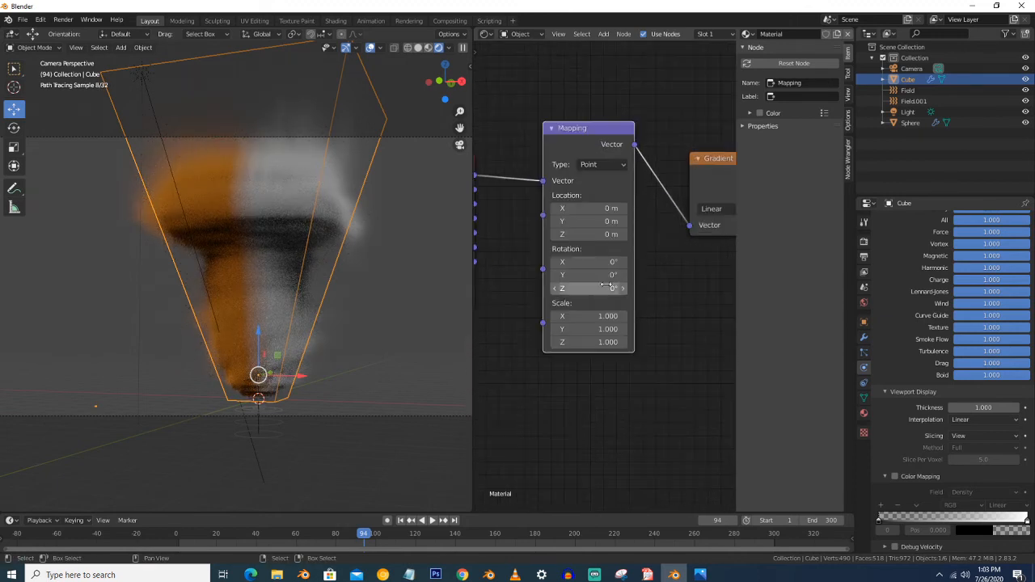
click(605, 277)
text(9)
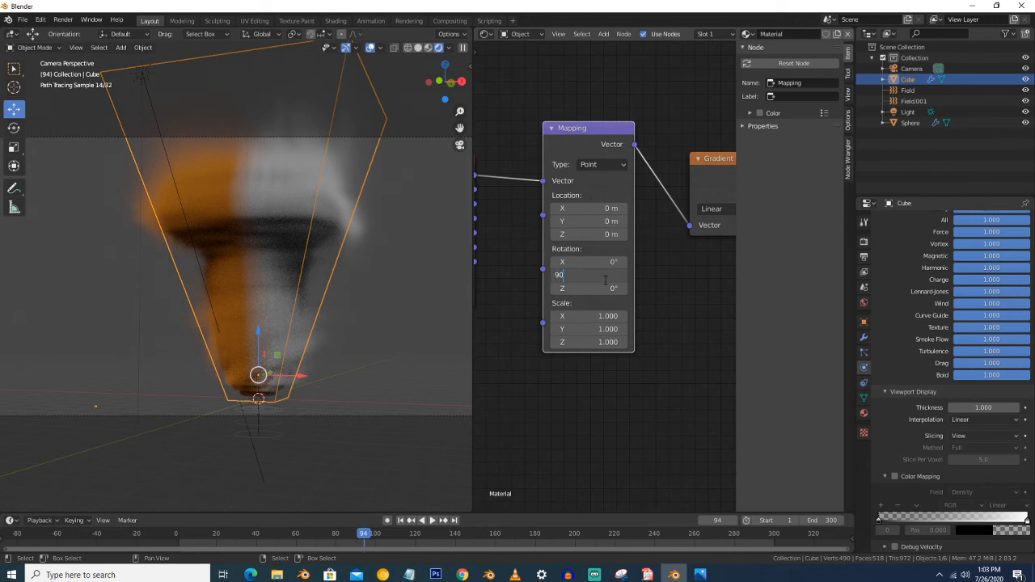
text(0)
key(Return)
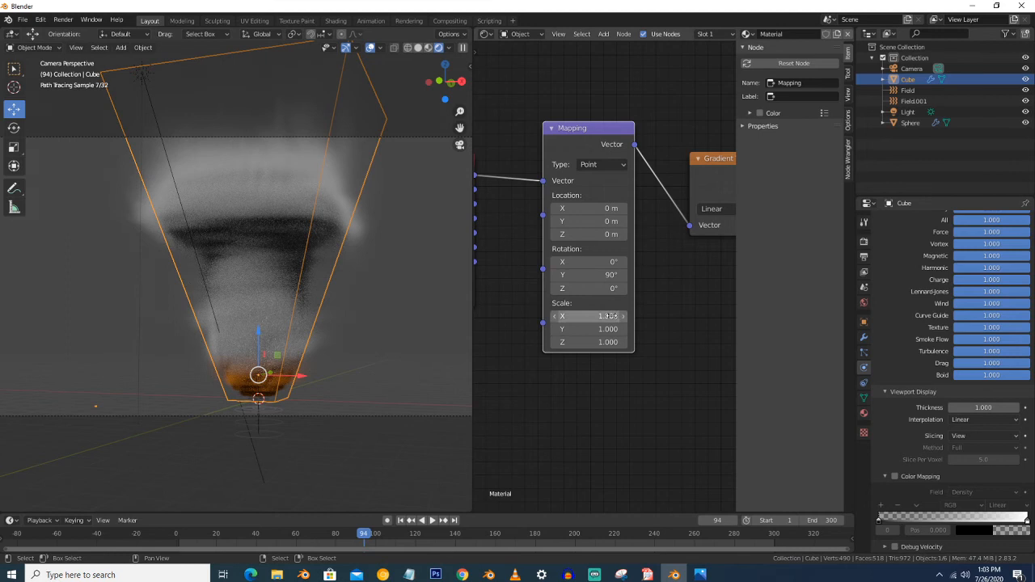
Step: Adjust the Mapping node's Z rotation to -48.2° and check the gradient across the whole camera frame
drag(592, 288, 621, 289)
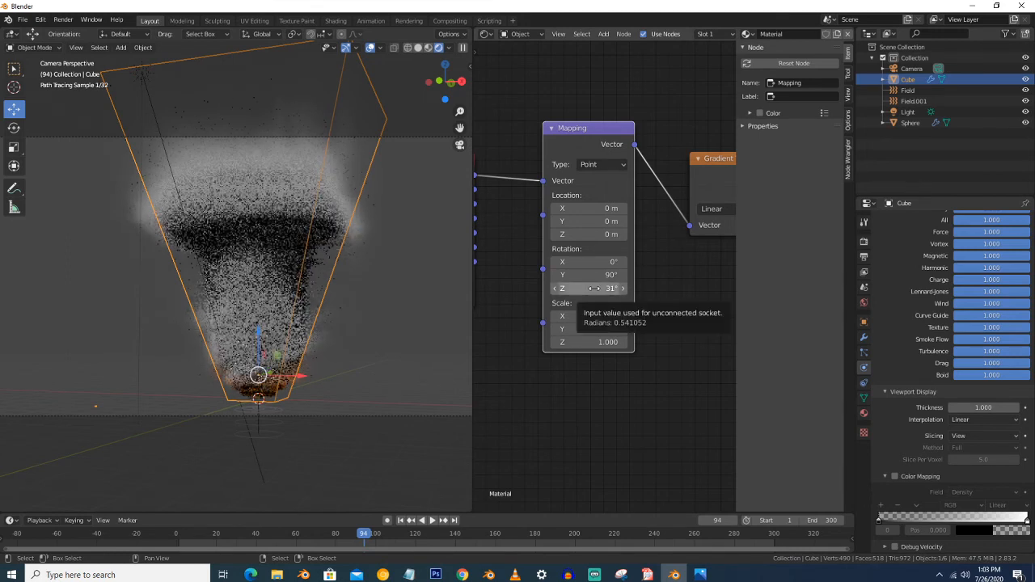
mouse_move(600, 290)
mouse_down()
mouse_move(559, 290)
mouse_move(597, 289)
mouse_up()
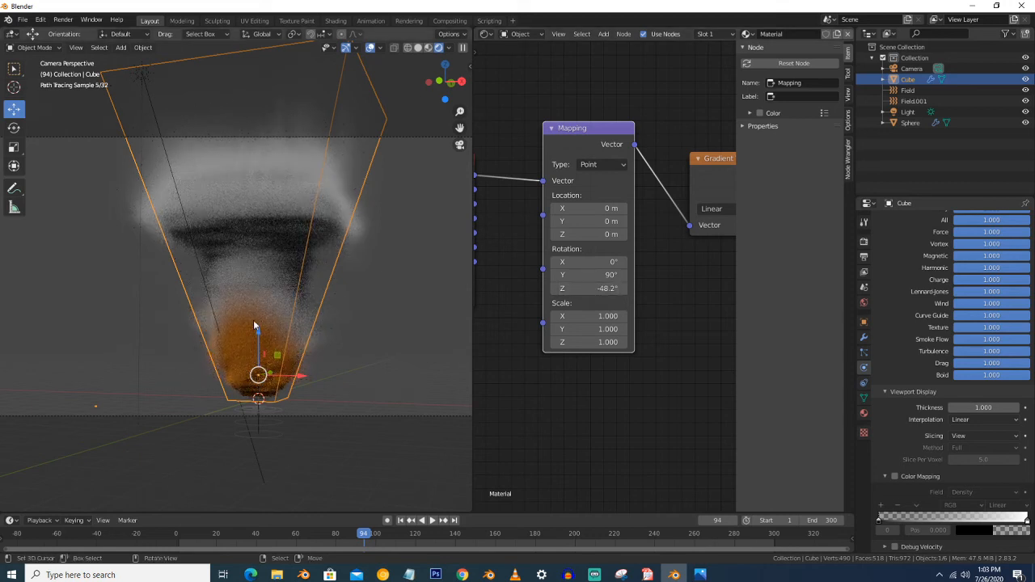
scroll(331, 305, down, 2)
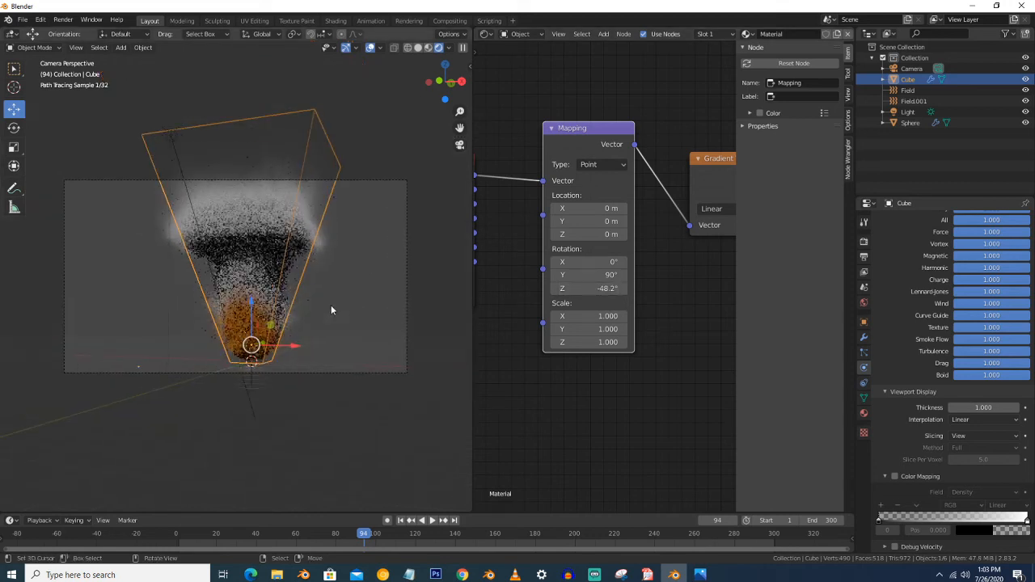
Step: Add a middle stop at position 0.500 to the ColorRamp and colour it bright cyan
scroll(626, 276, down, 5)
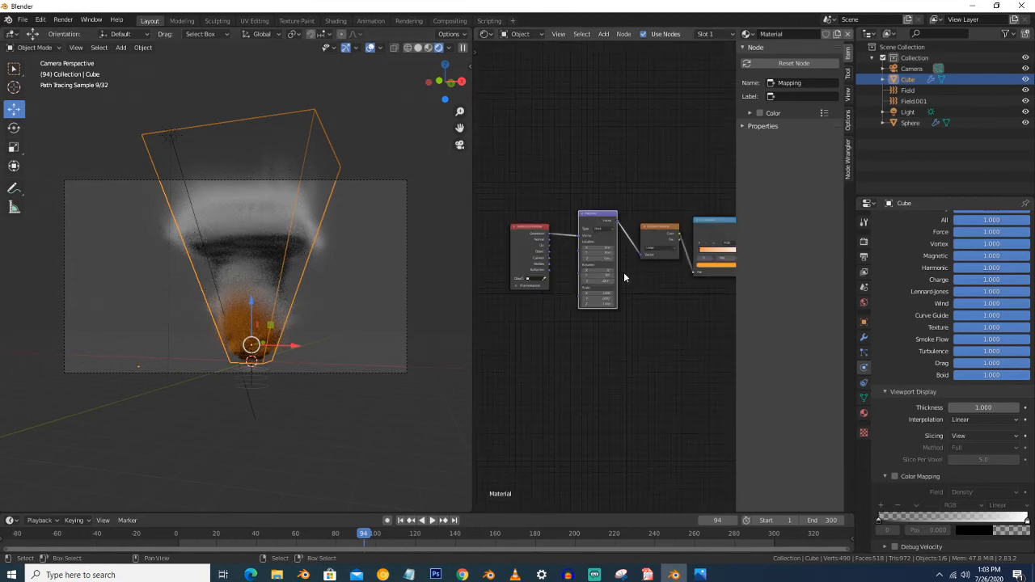
middle_drag(628, 287, 600, 295)
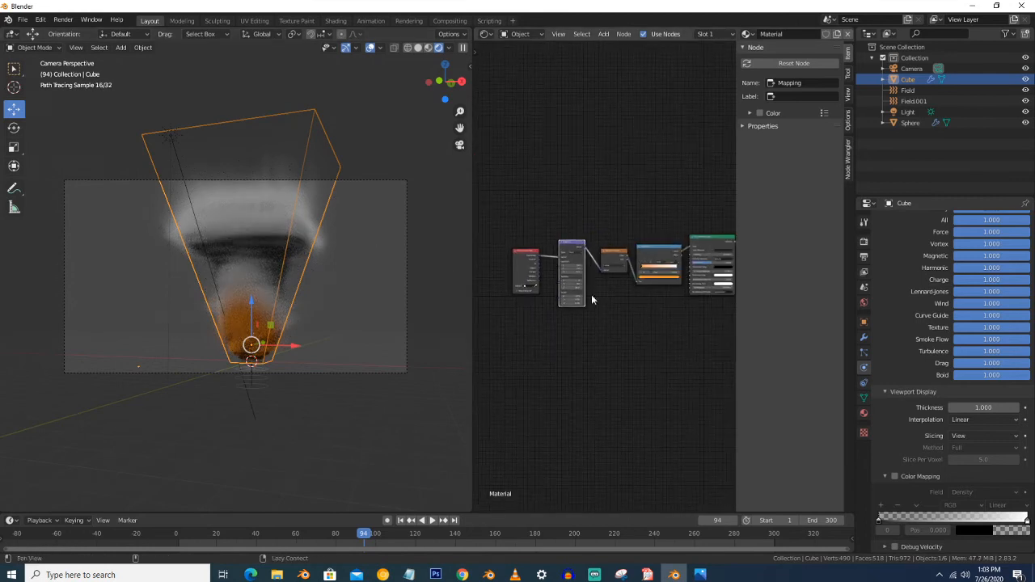
scroll(631, 271, up, 2)
middle_drag(666, 288, 571, 296)
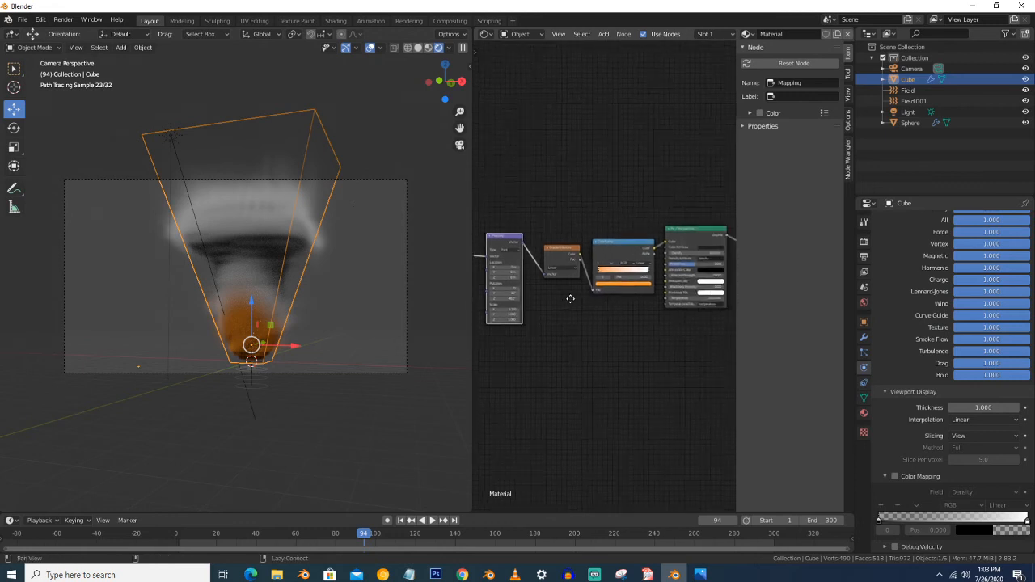
scroll(575, 292, up, 4)
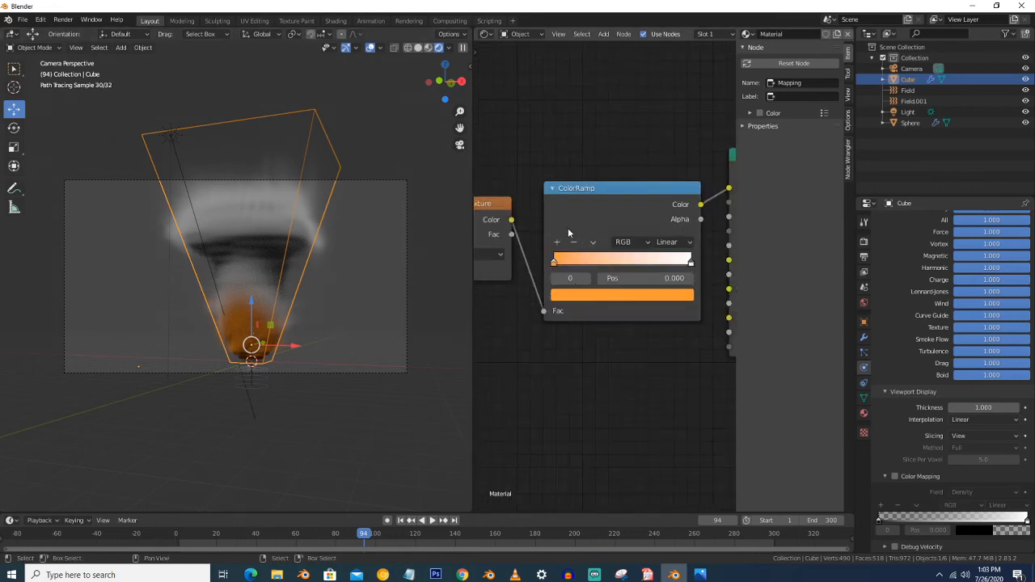
click(557, 244)
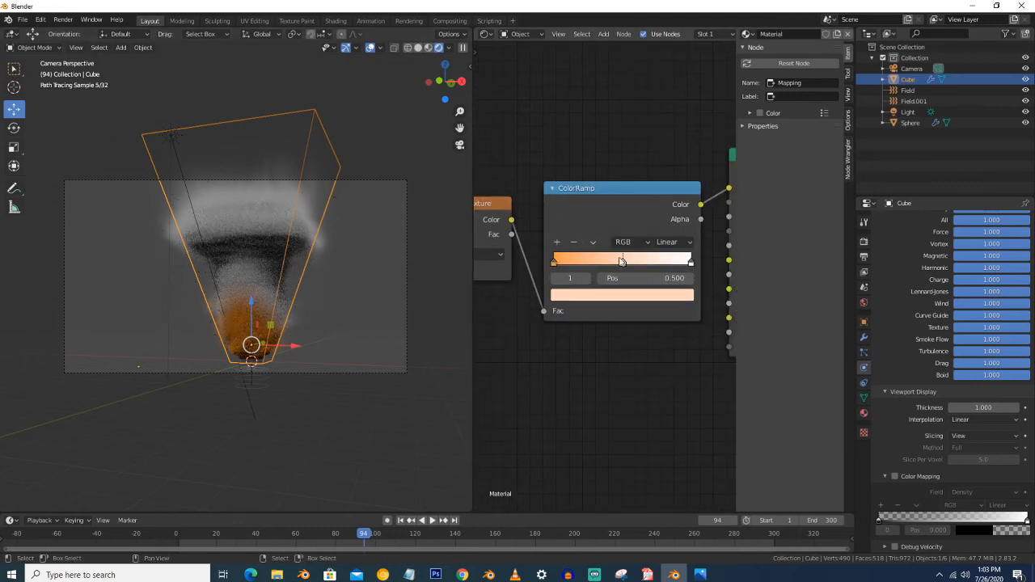
click(627, 302)
click(611, 111)
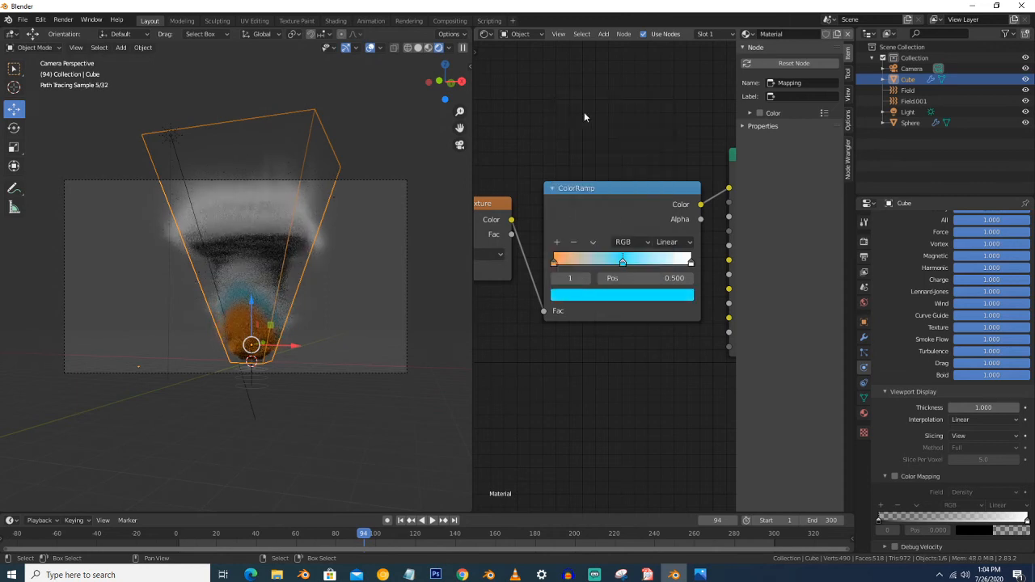
Step: Switch the node editor to the World shader and add an Environment Texture linked to the Background's Color
scroll(586, 138, down, 4)
click(531, 34)
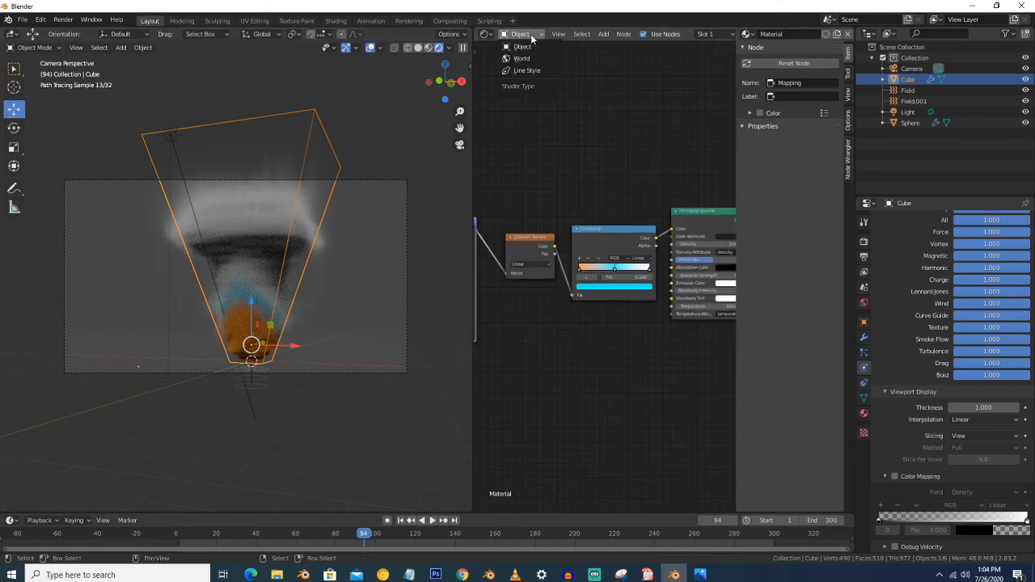
click(533, 59)
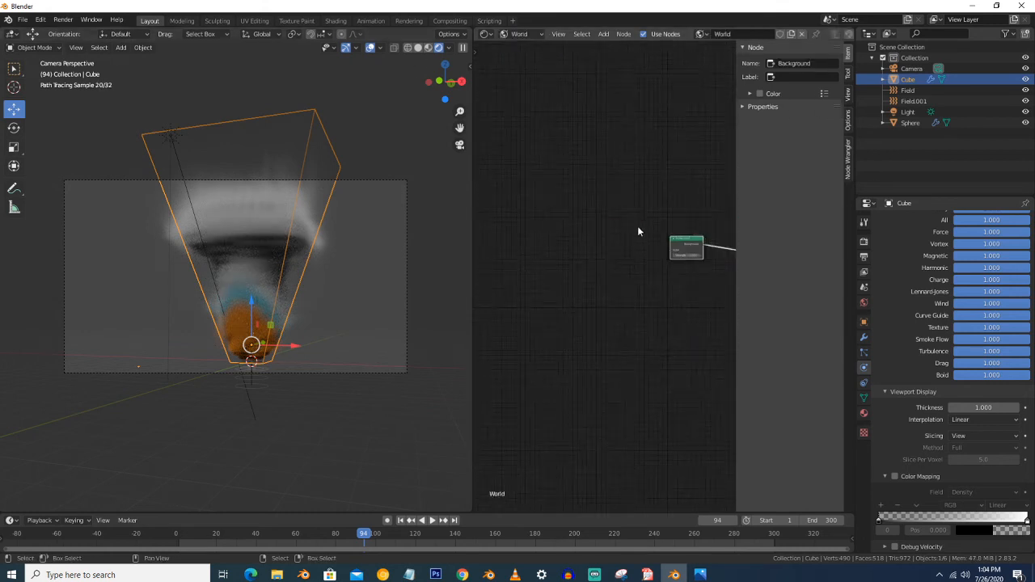
middle_drag(638, 226, 617, 262)
scroll(534, 212, up, 3)
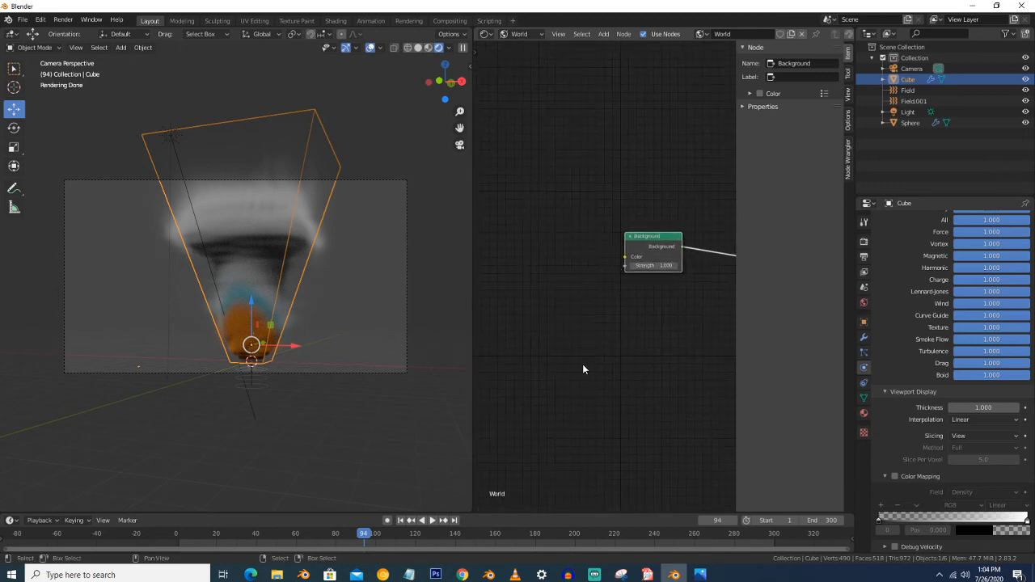
scroll(595, 283, down, 1)
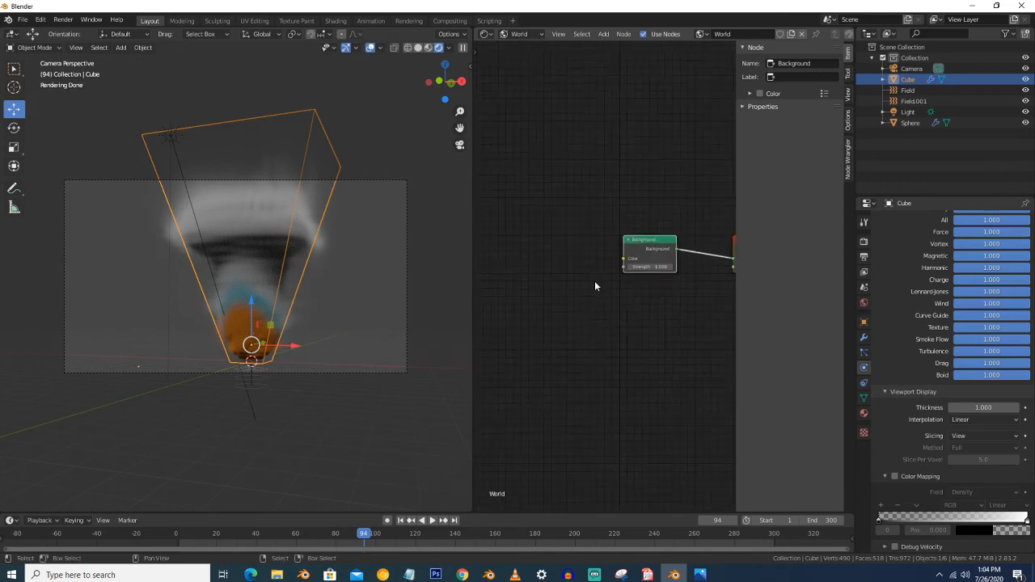
key(shift+a)
mouse_move(595, 278)
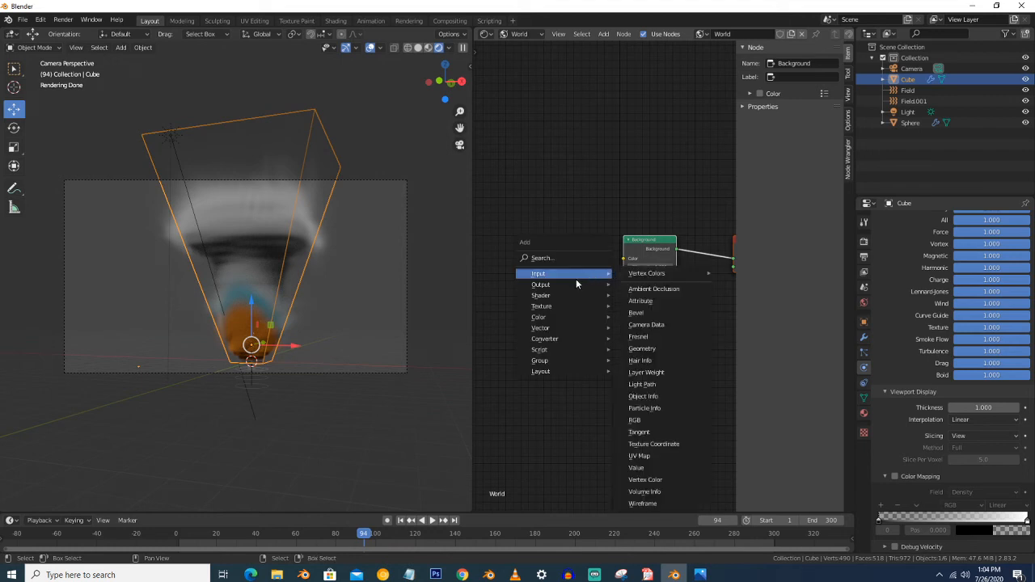
mouse_move(571, 306)
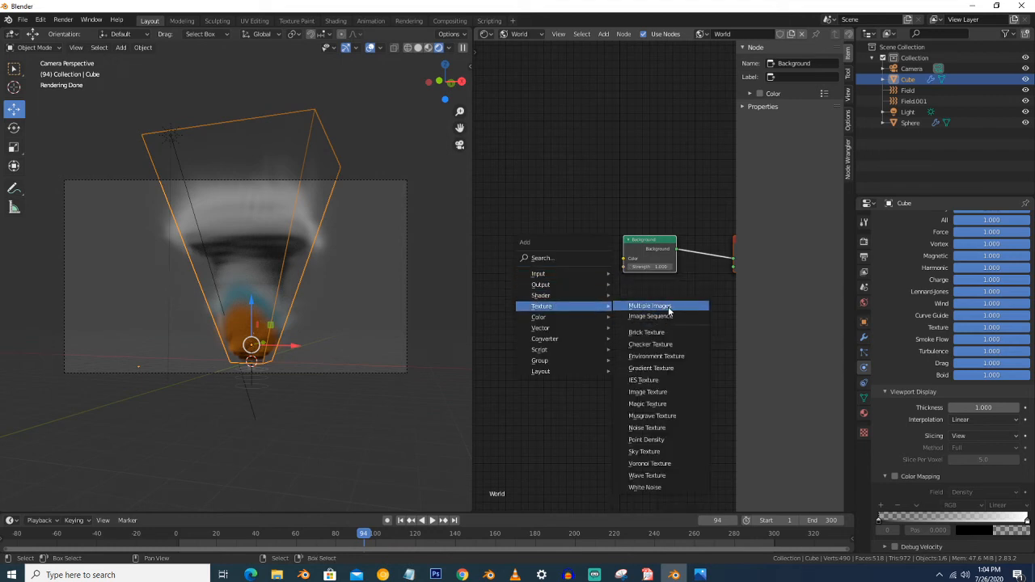
click(656, 356)
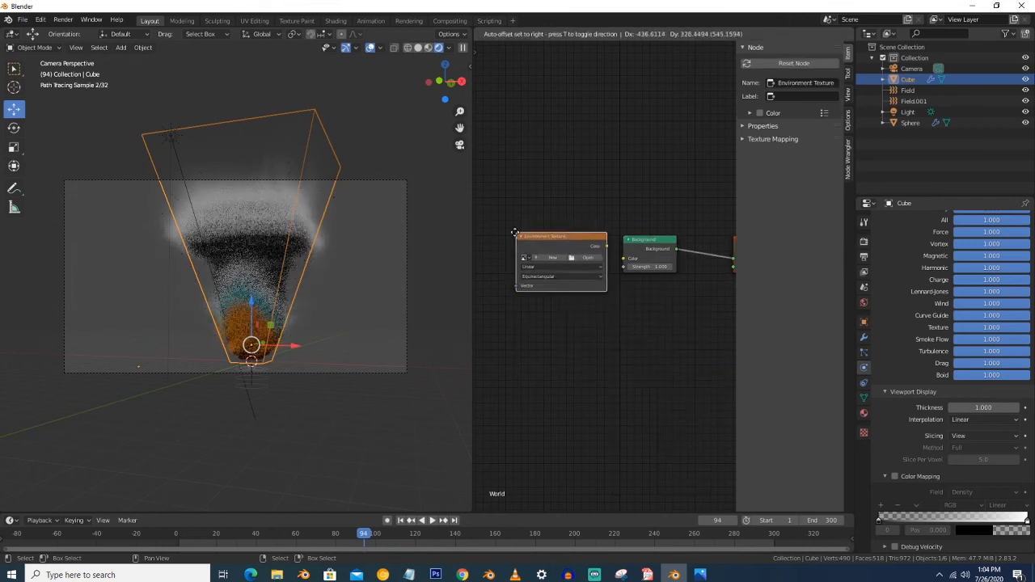
drag(603, 258, 624, 259)
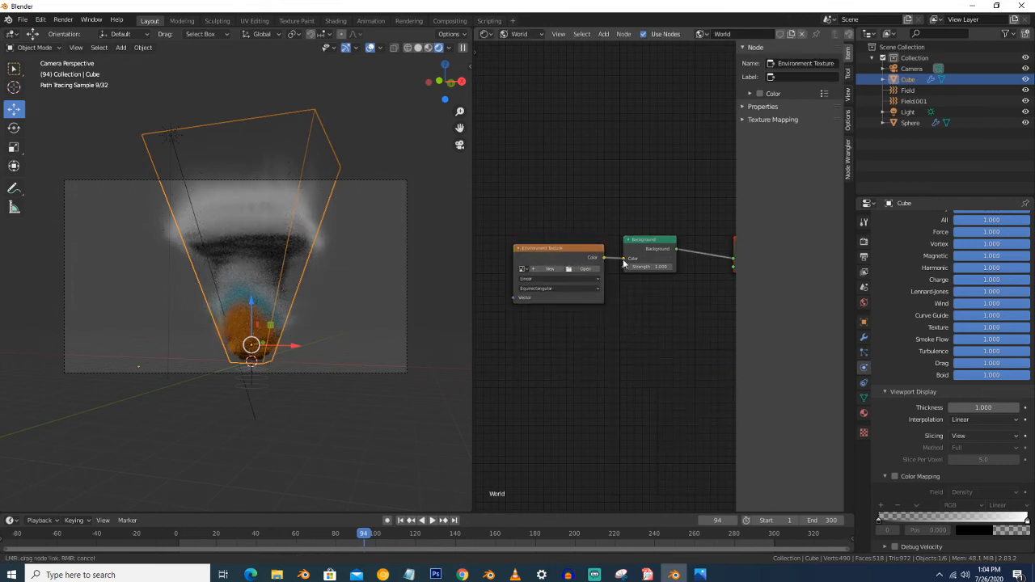
Step: Load quarry_02.jpg from the blender logo folder into the Environment Texture, browsing the images as thumbnails
click(582, 270)
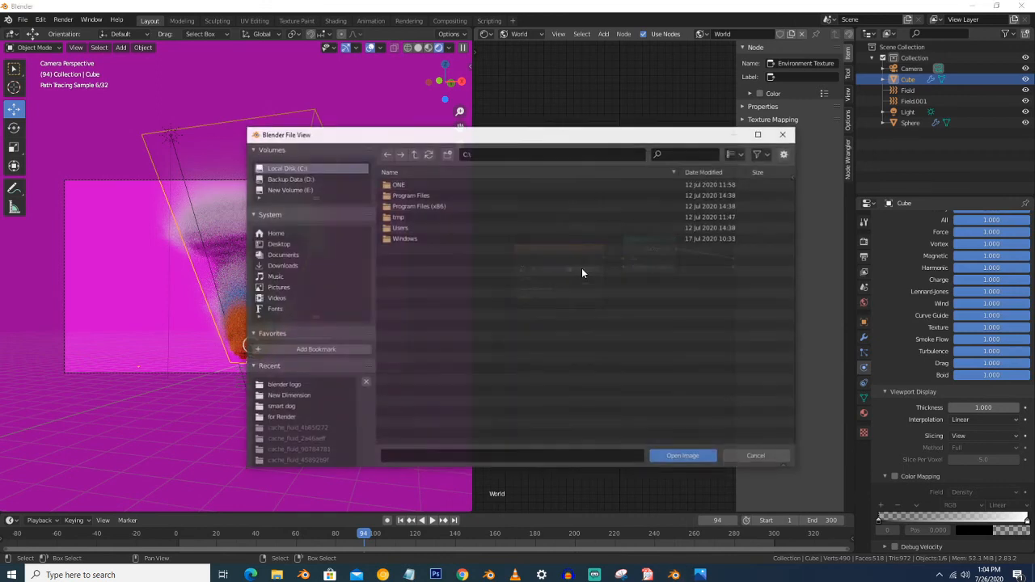
click(307, 386)
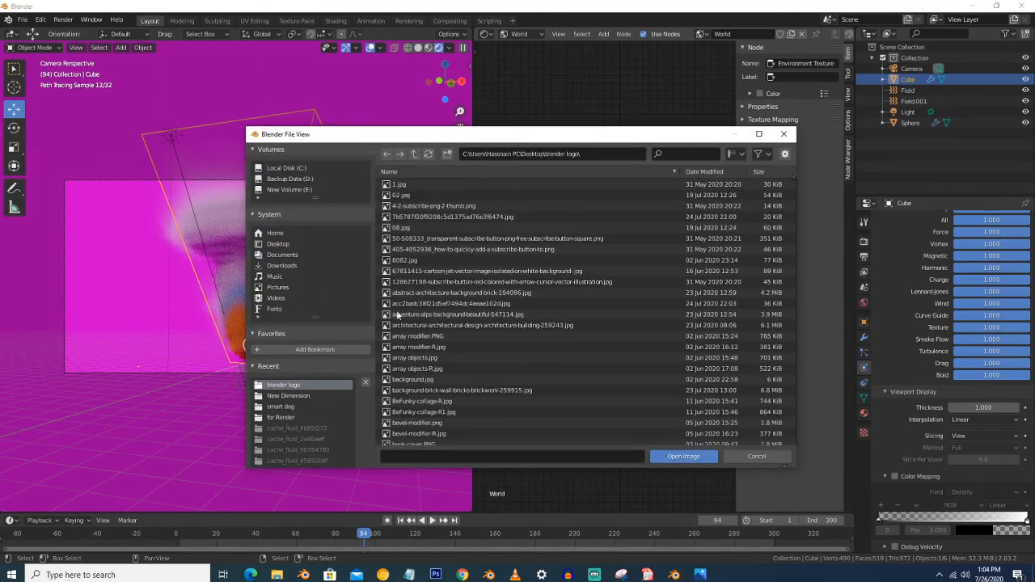
click(741, 156)
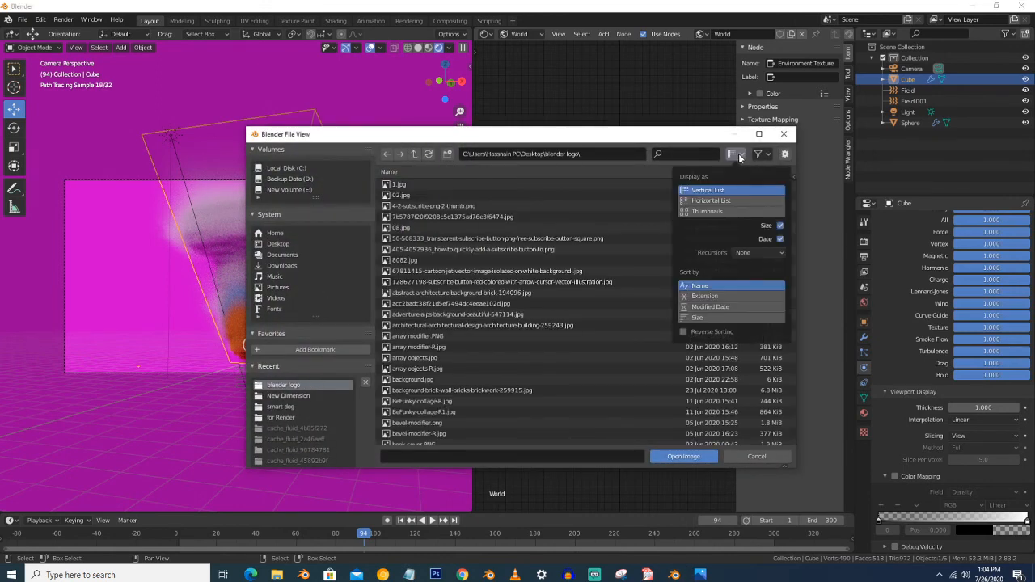
click(728, 210)
scroll(620, 220, down, 10)
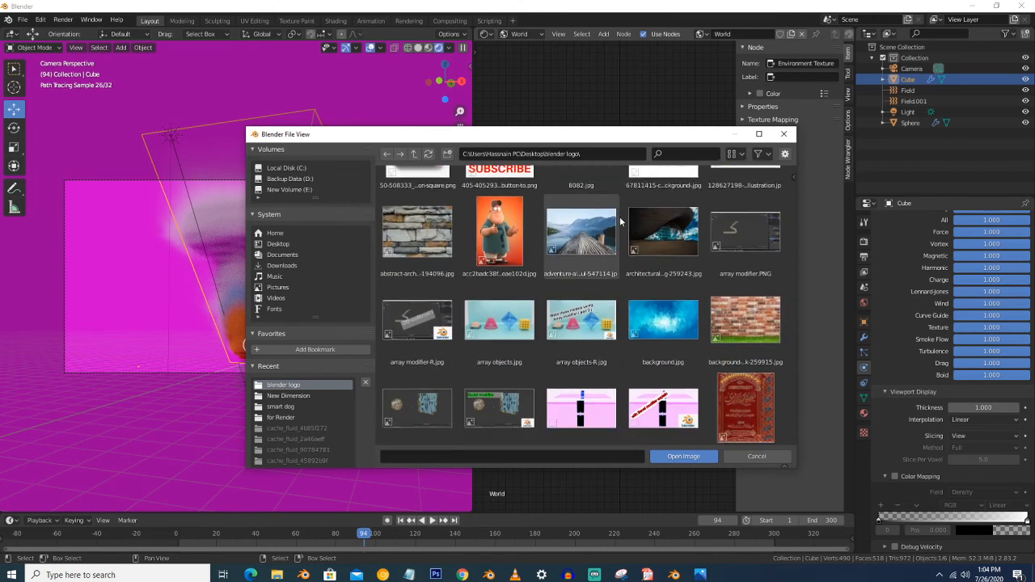
scroll(620, 220, down, 10)
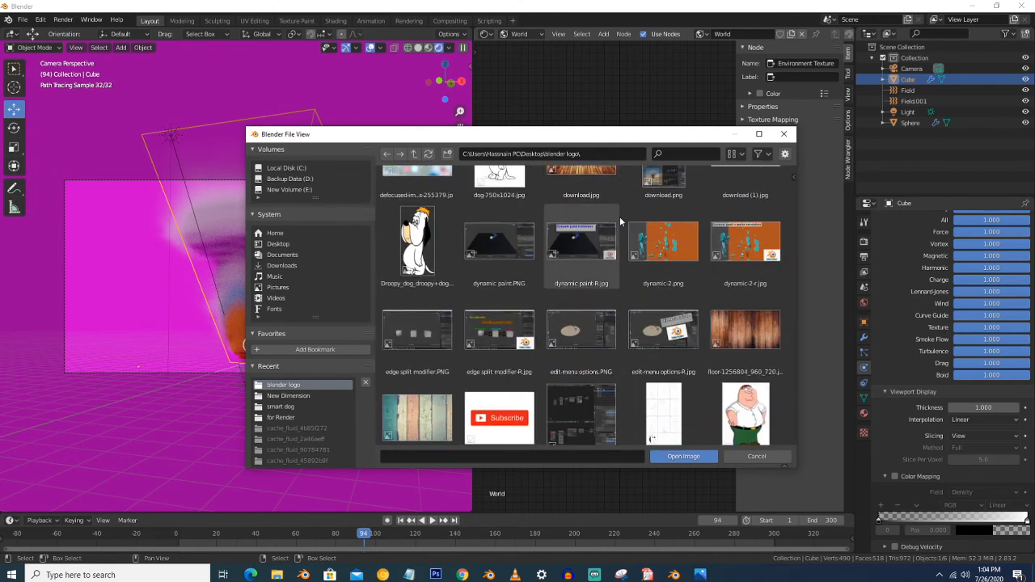
scroll(621, 220, down, 10)
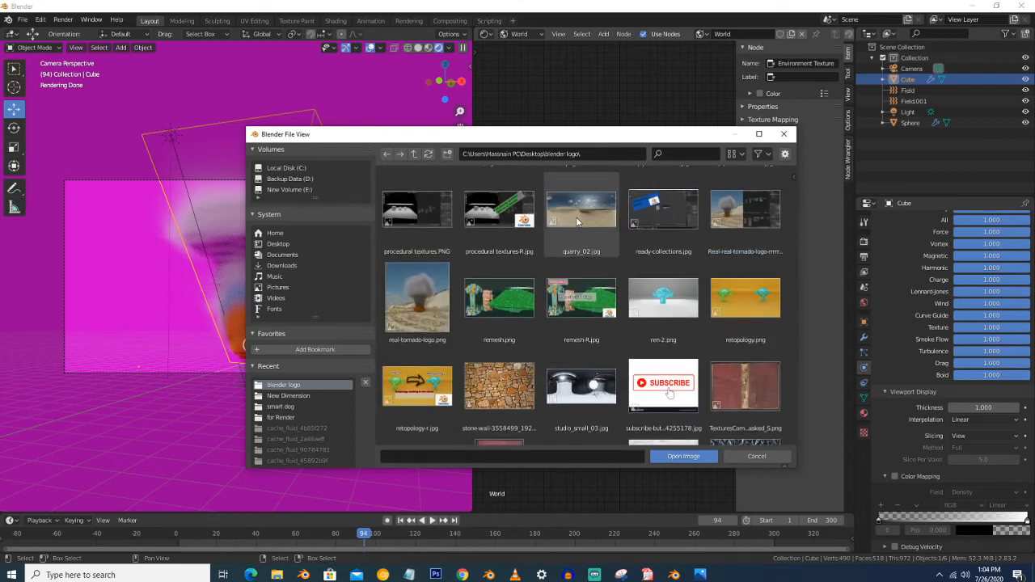
double_click(580, 220)
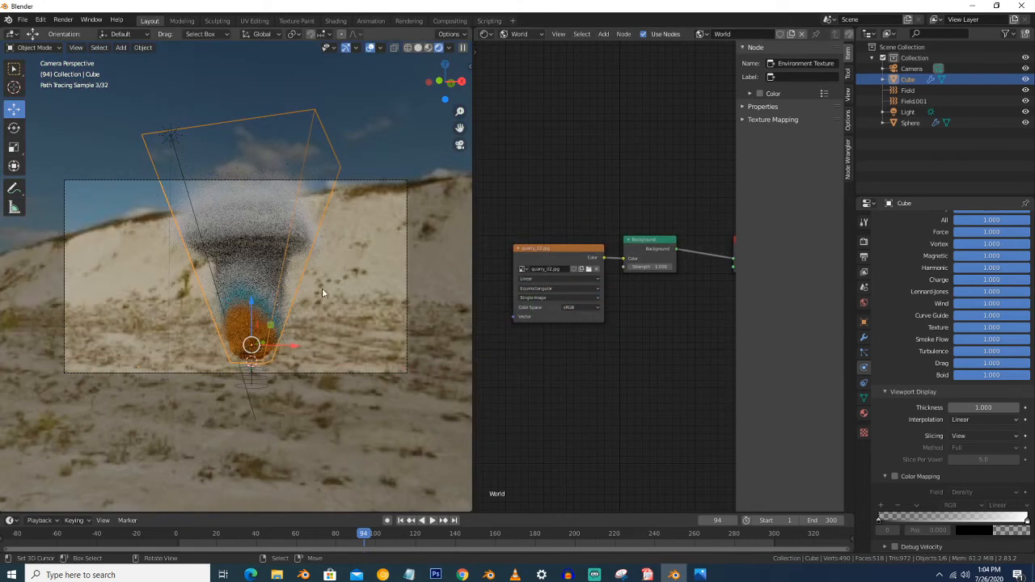
Step: Nudge the camera so the smoke column's base meets the lower edge of the camera frame
scroll(555, 342, down, 2)
middle_drag(554, 342, 613, 347)
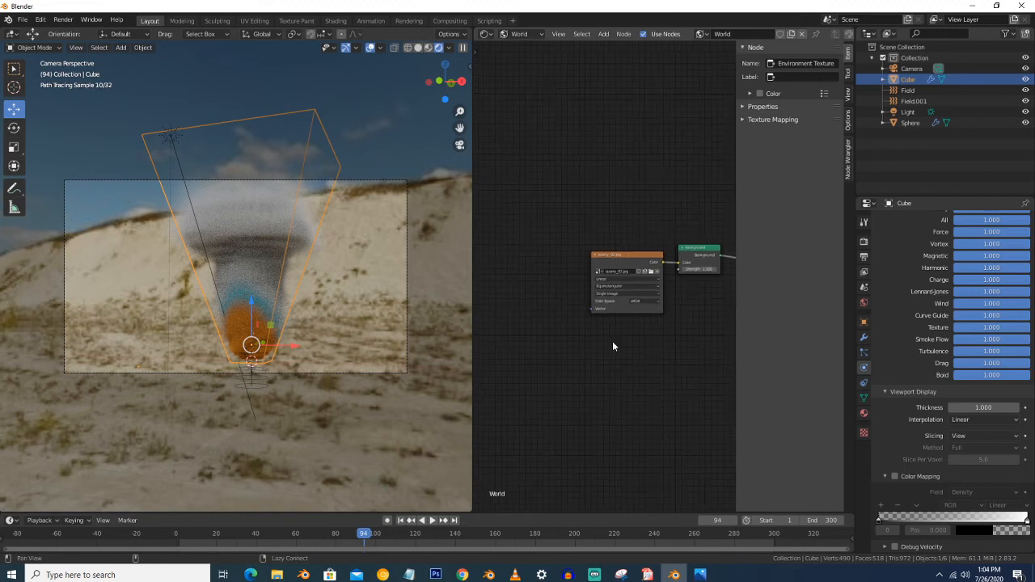
middle_drag(266, 297, 238, 288)
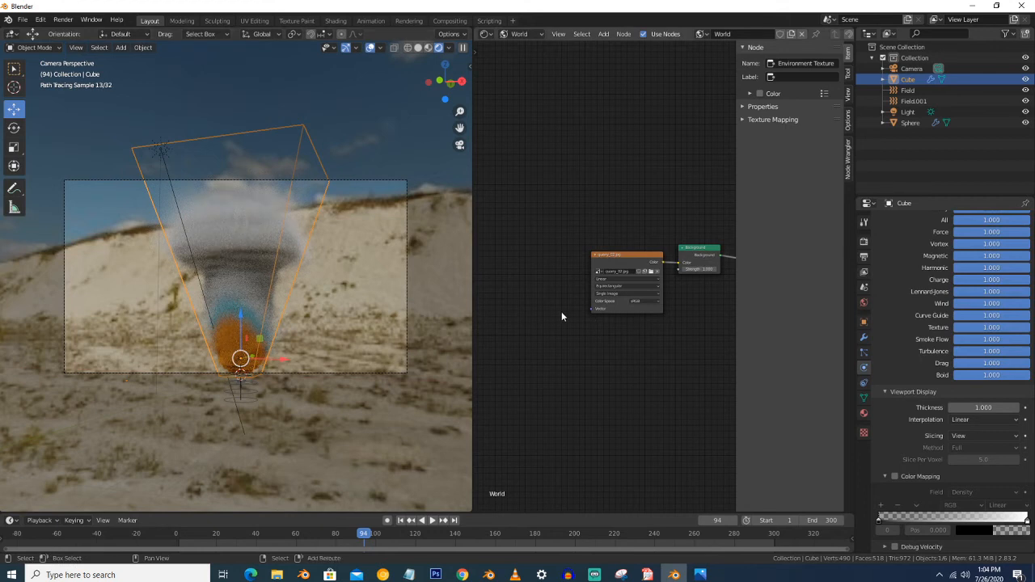
Step: Add a Mapping node and a Texture Coordinate node before the Environment Texture in the World shader
key(shift+a)
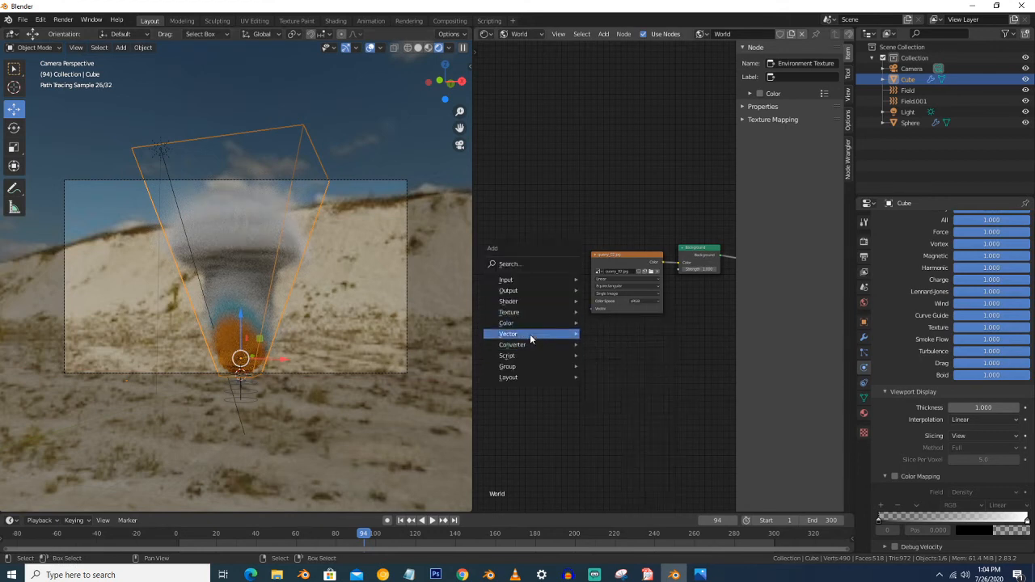
mouse_move(561, 339)
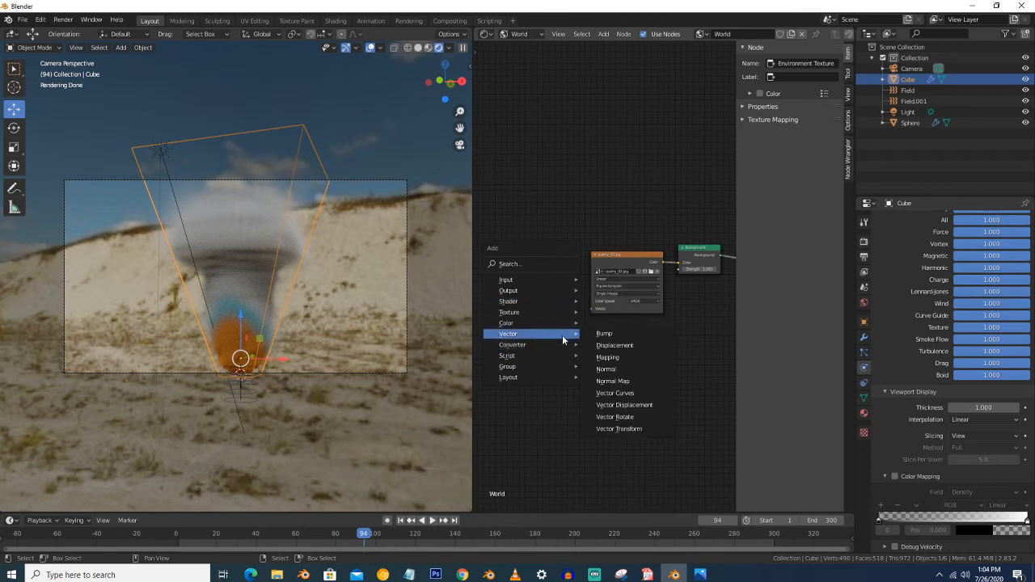
click(608, 357)
click(530, 299)
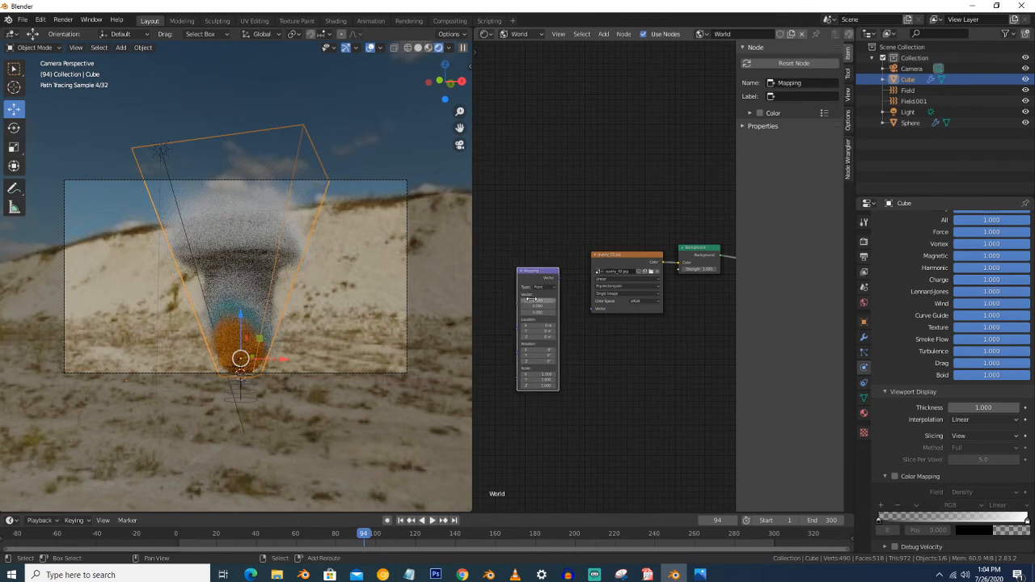
key(shift+a)
mouse_move(518, 245)
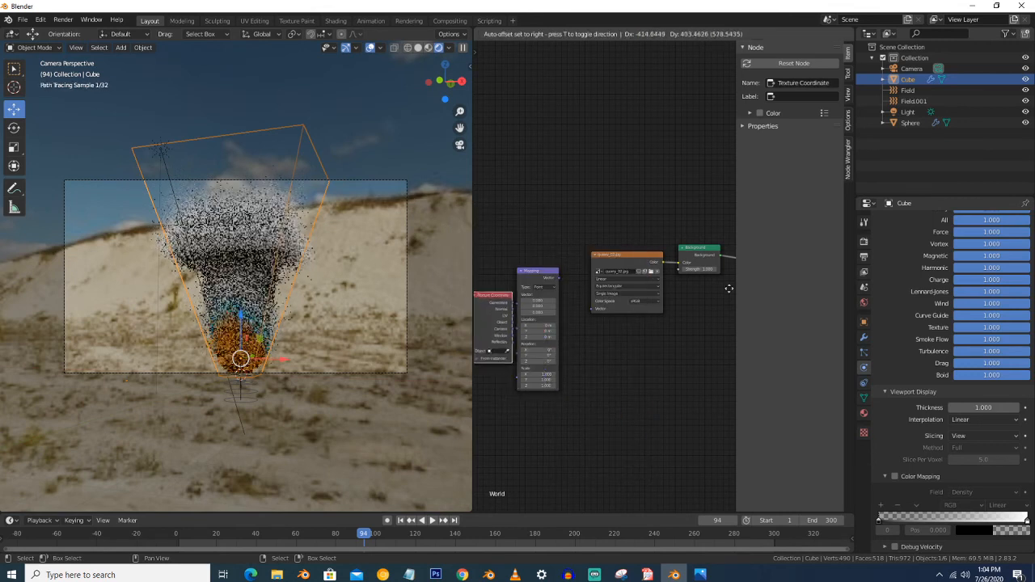
click(450, 276)
middle_drag(675, 342, 738, 334)
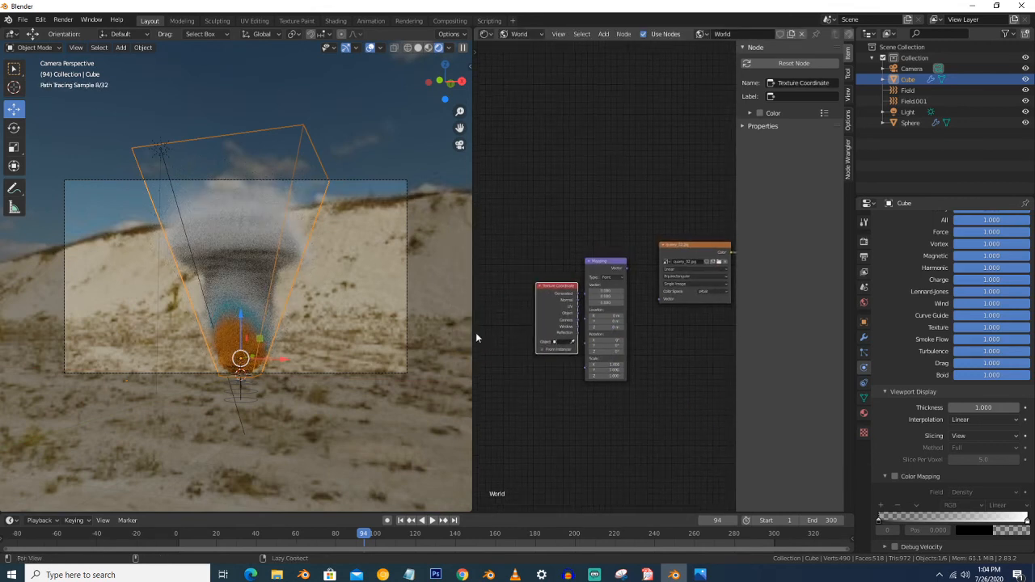
Step: Link the Texture Coordinate's Generated output through the Mapping node to the Environment Texture's Vector
scroll(443, 320, up, 2)
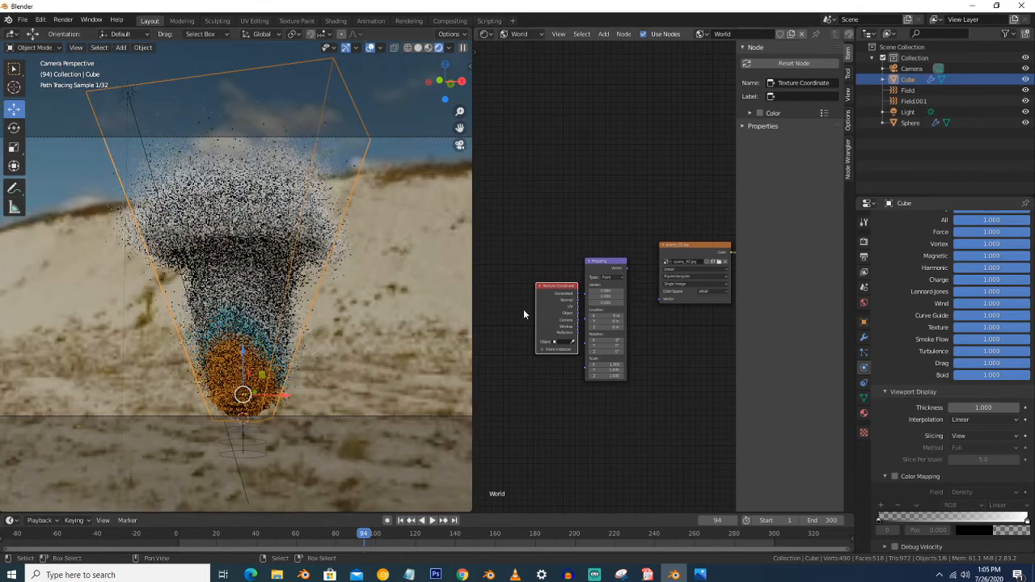
middle_drag(523, 309, 534, 306)
drag(553, 294, 598, 301)
drag(635, 268, 668, 300)
Step: Set the World Mapping node's Z location to -0.1 m to shift the background horizon
scroll(642, 300, up, 1)
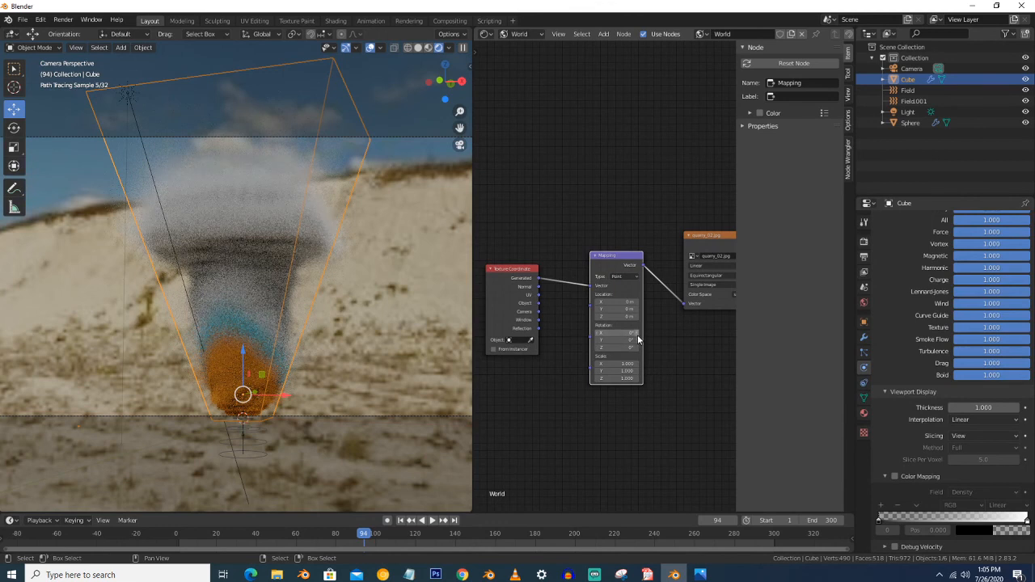
double_click(637, 317)
text(0.5)
key(Return)
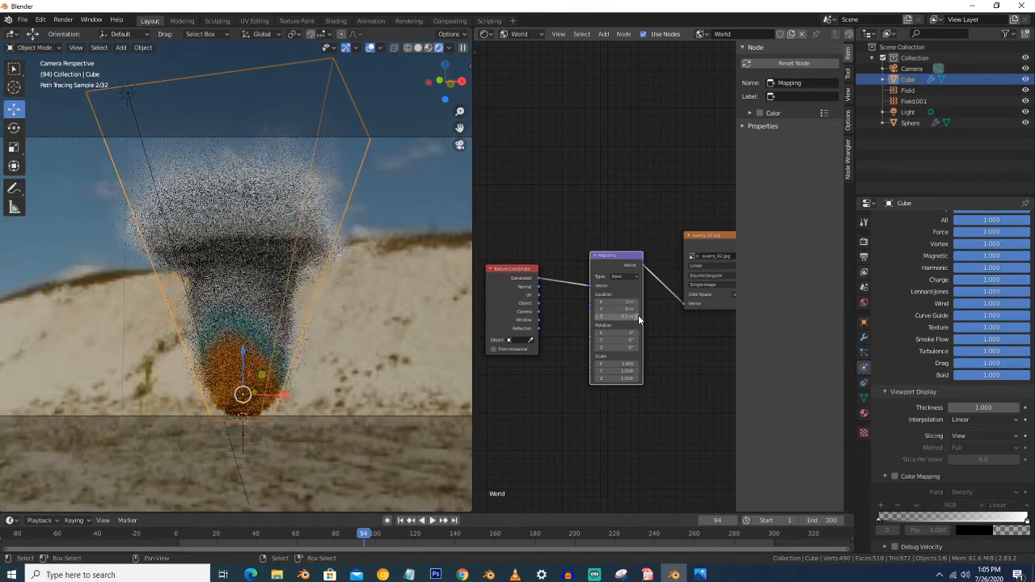
click(598, 318)
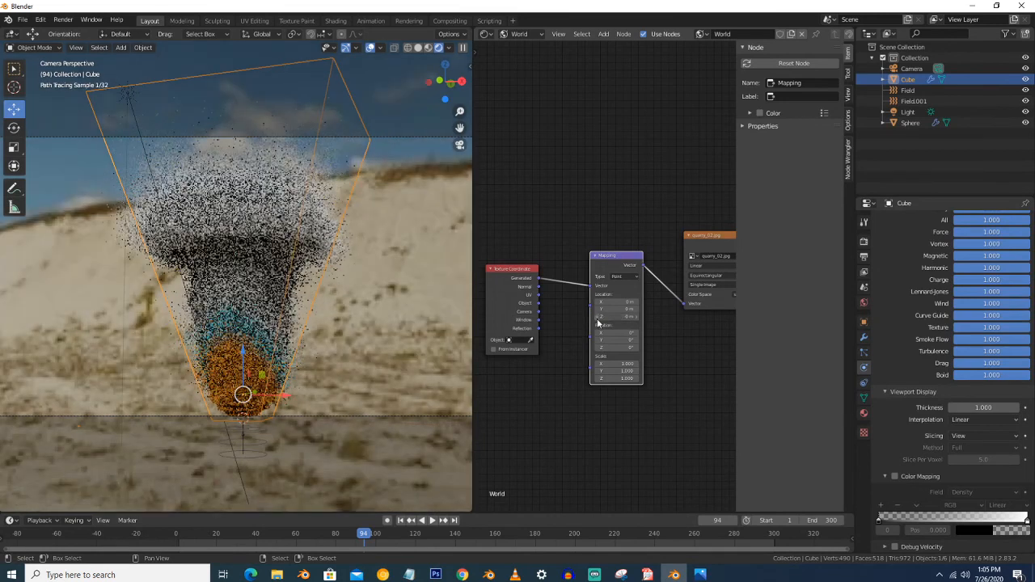
click(598, 317)
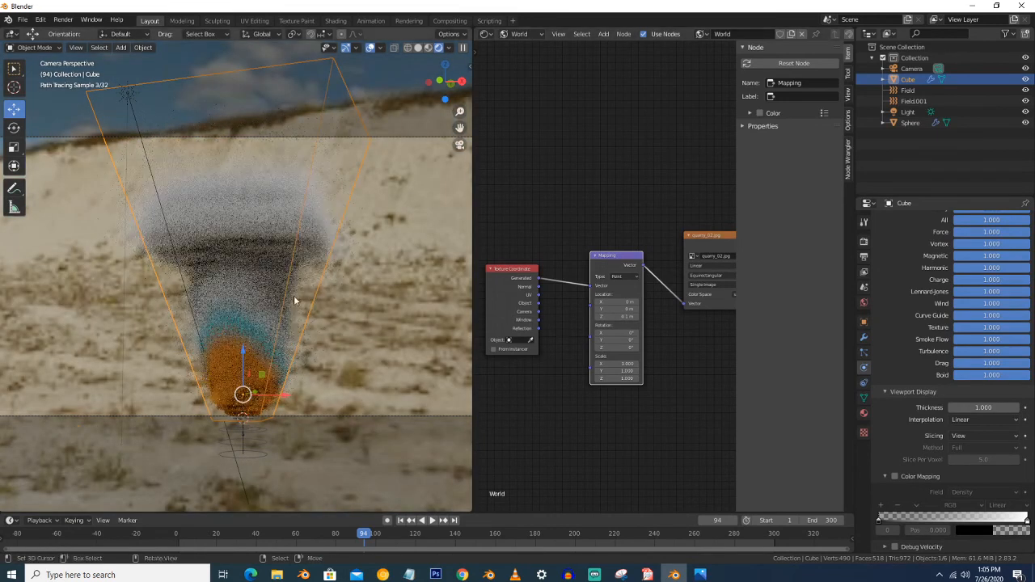
Step: Reposition the camera with walk navigation so the smoke column's base sits just above the frame's lower edge
shift+middle_drag(297, 297, 293, 270)
key(shift+grave)
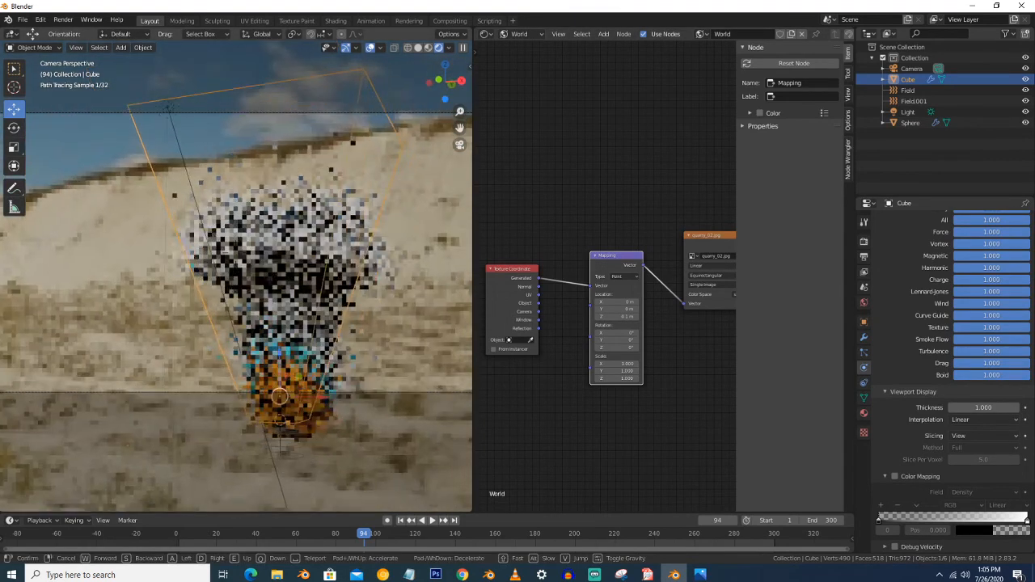
click(236, 279)
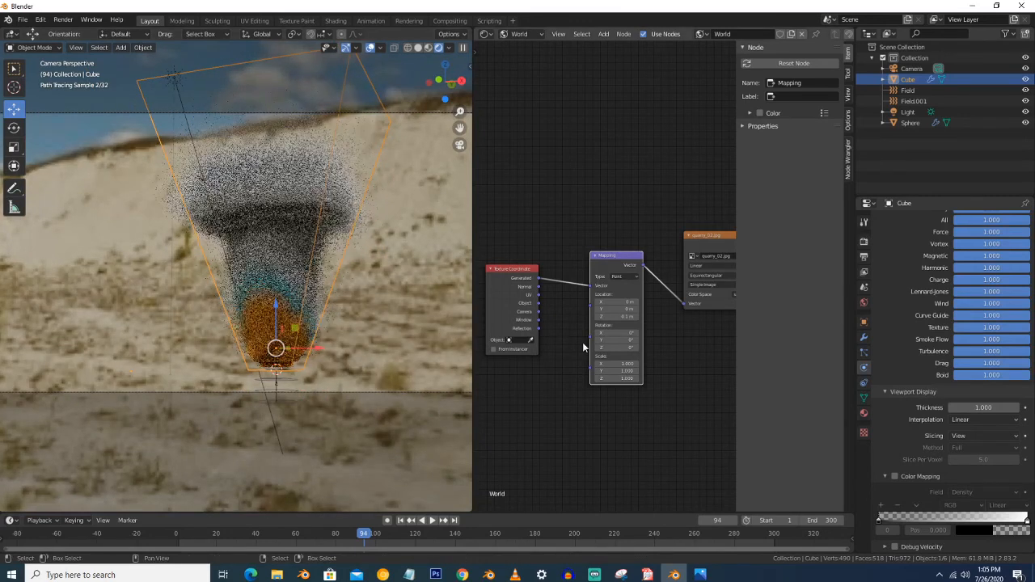
Step: Rotate the quarry background about Z in the World Mapping node so the hillside sits to one side of the smoke column
scroll(591, 349, up, 1)
drag(615, 349, 702, 354)
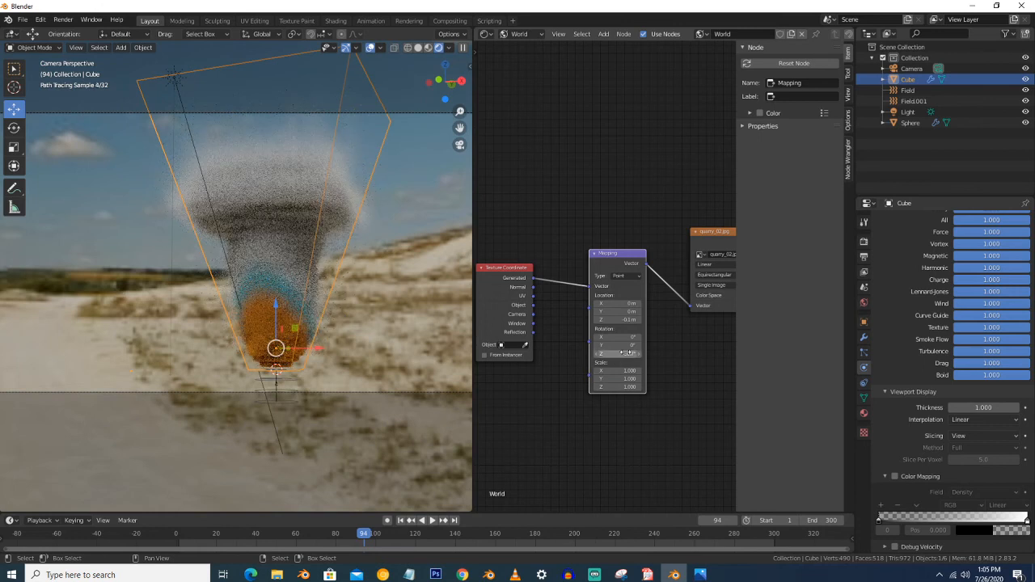
scroll(634, 364, down, 2)
scroll(283, 272, down, 3)
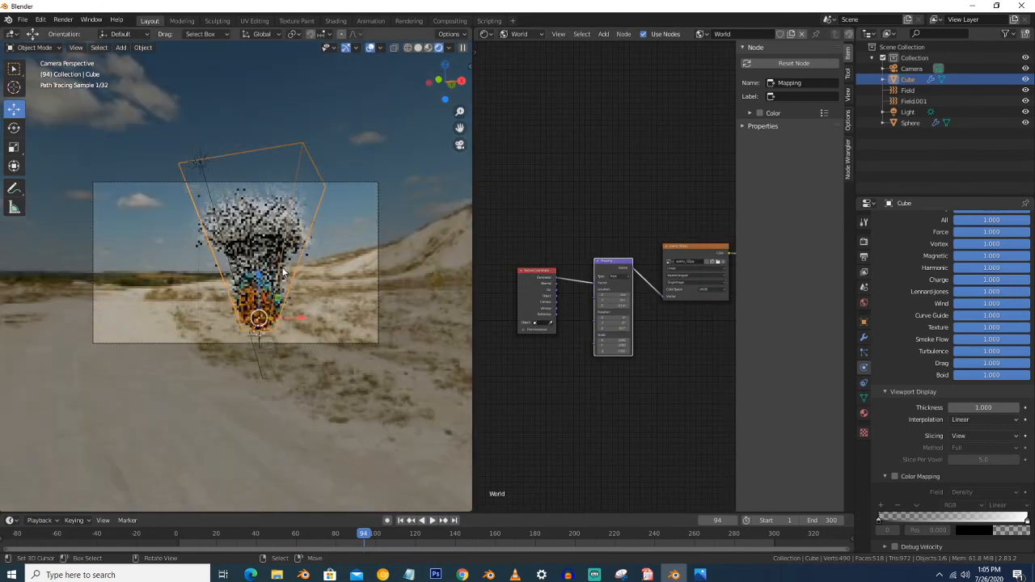
scroll(284, 273, up, 1)
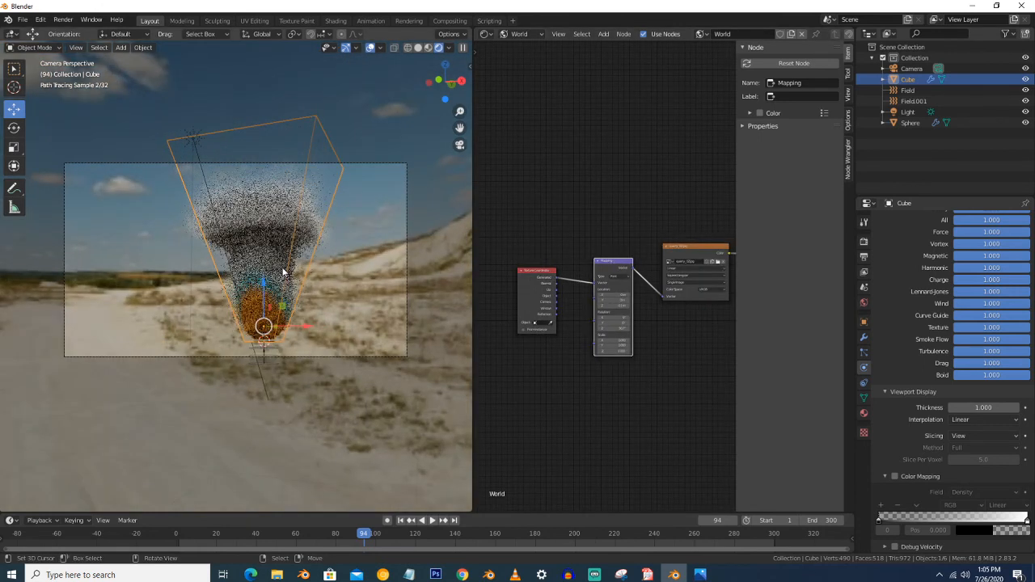
scroll(283, 273, up, 1)
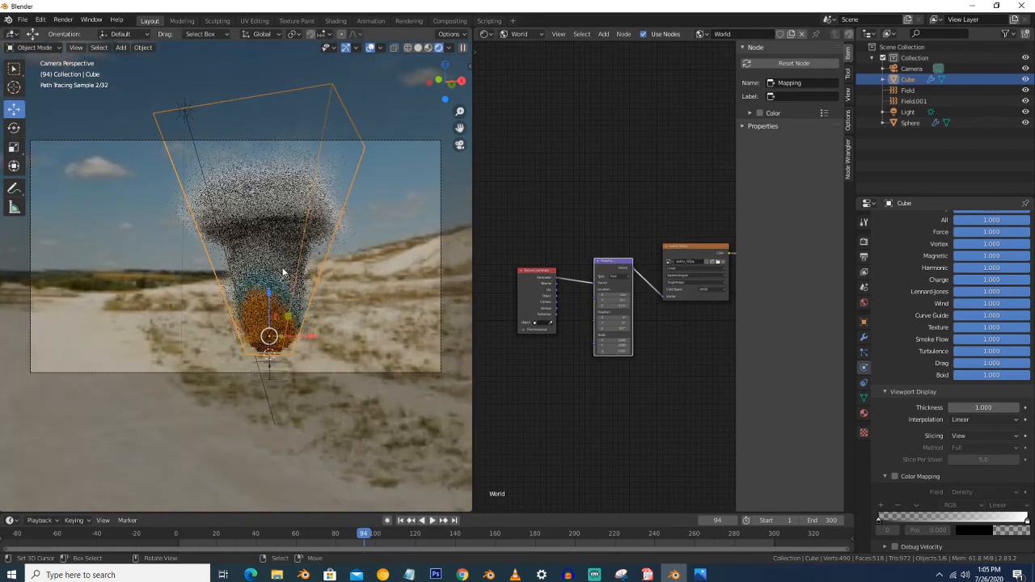
Step: Enable the Denoising Data pass and turn on Denoising for the view layer
click(63, 19)
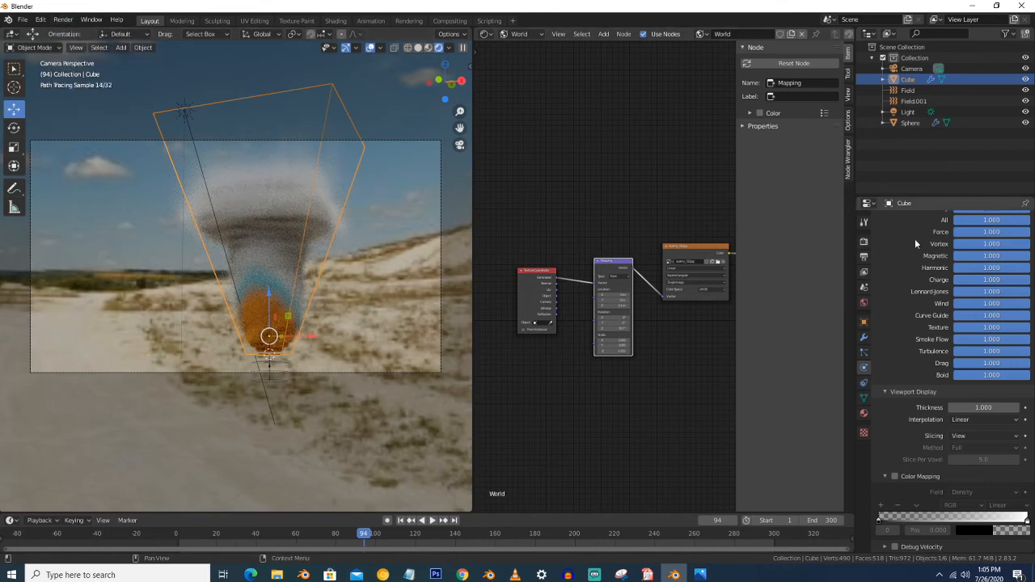
click(864, 241)
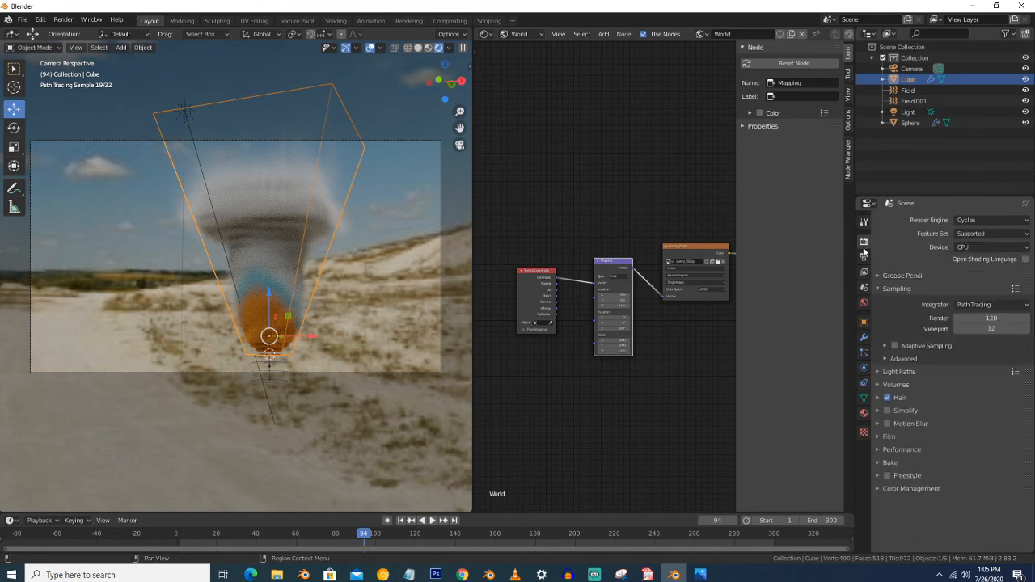
click(864, 257)
click(863, 271)
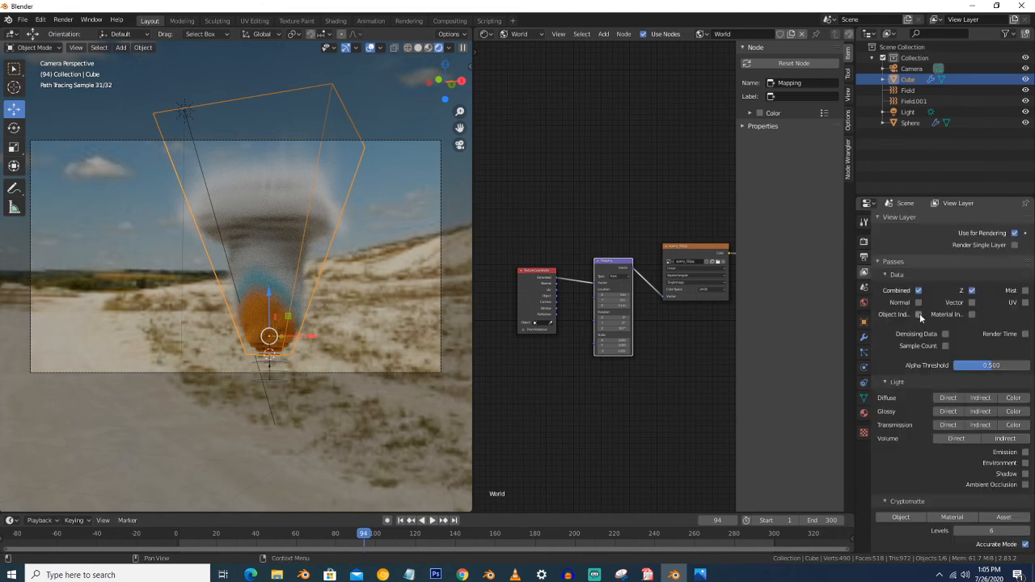
click(944, 335)
scroll(939, 356, down, 3)
click(888, 546)
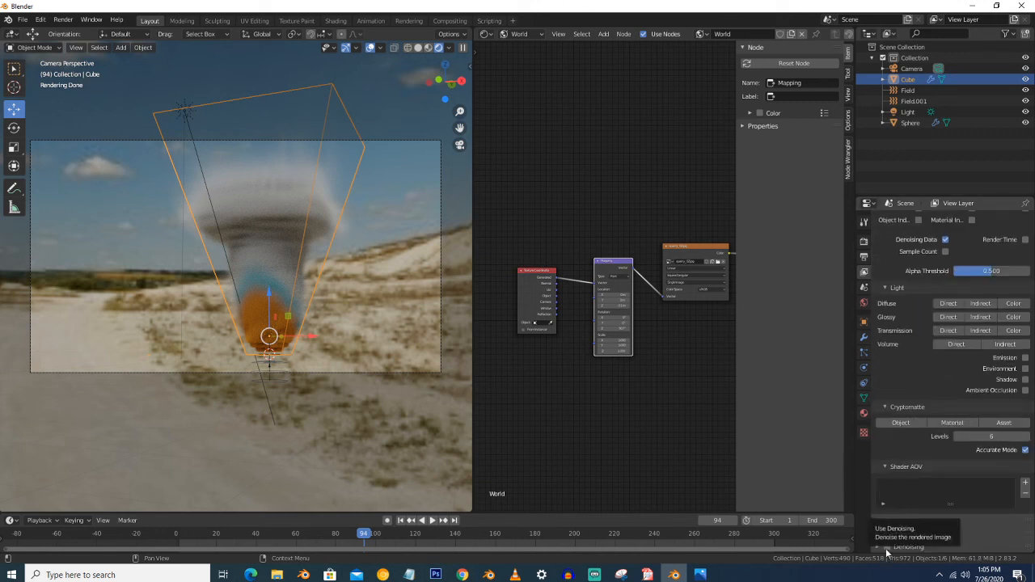
scroll(602, 377, down, 4)
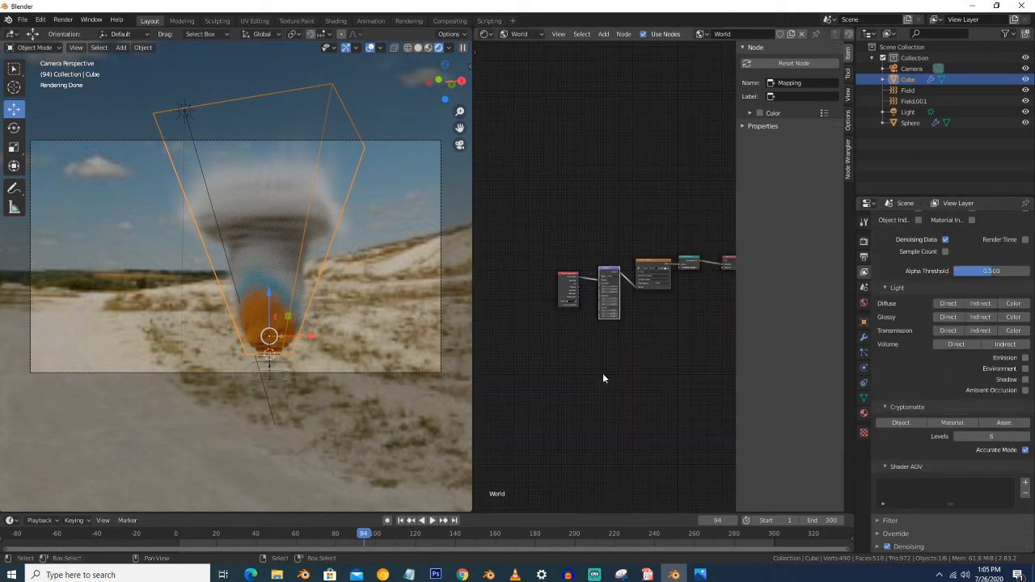
scroll(312, 284, up, 2)
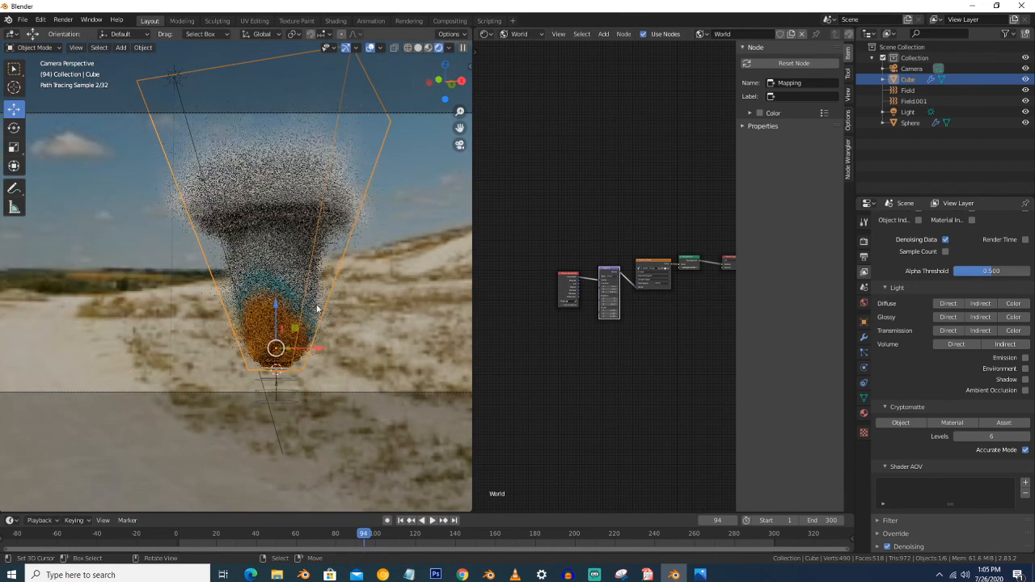
middle_drag(643, 325, 604, 339)
scroll(604, 339, down, 1)
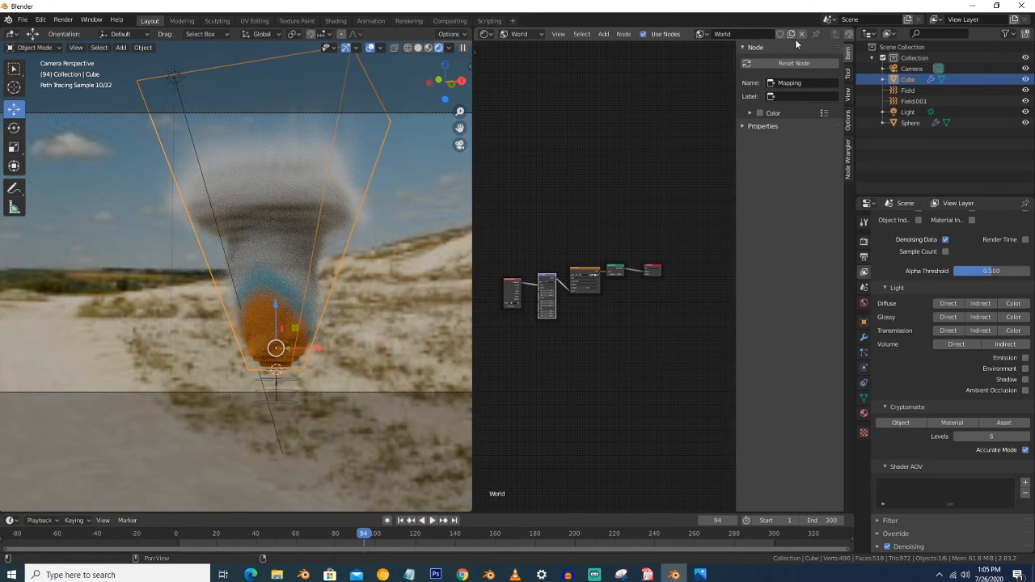
drag(847, 34, 787, 203)
right_click(789, 204)
click(796, 234)
click(811, 239)
scroll(626, 233, down, 1)
middle_drag(626, 234, 655, 237)
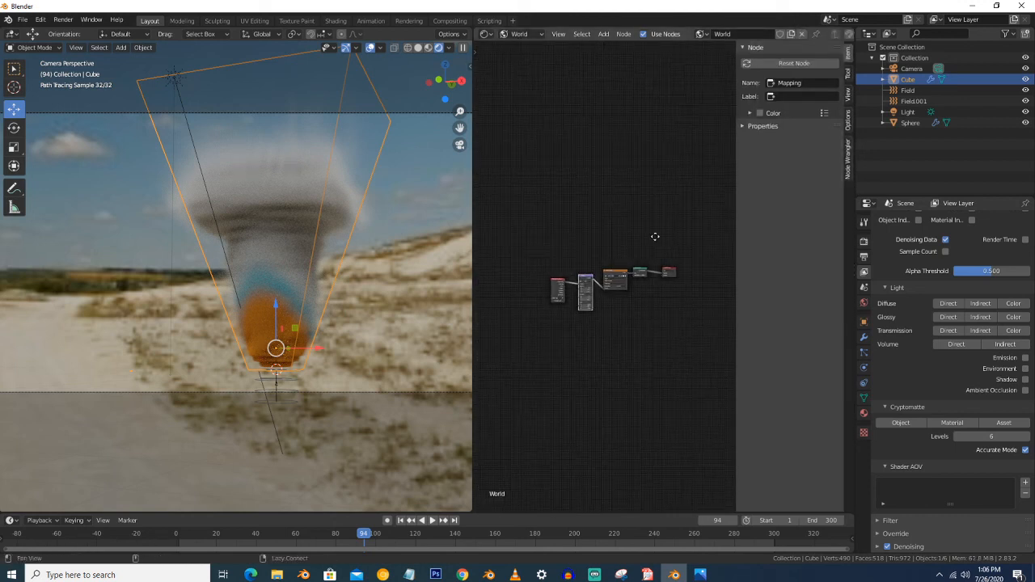
Step: Play the smoke animation in Solid viewport shading up to frame 184 and return the viewport to Rendered shading
scroll(358, 220, up, 1)
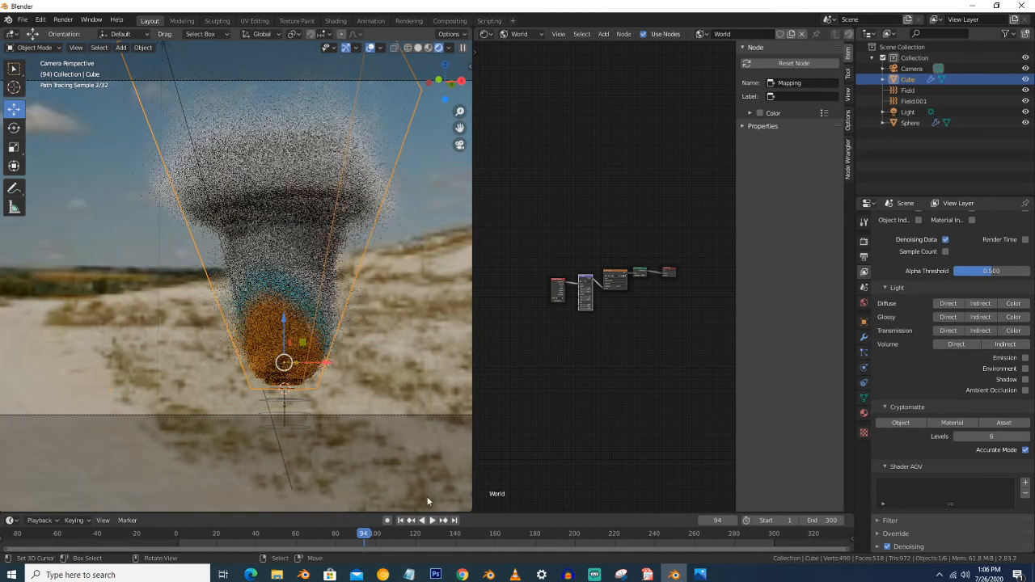
key(space)
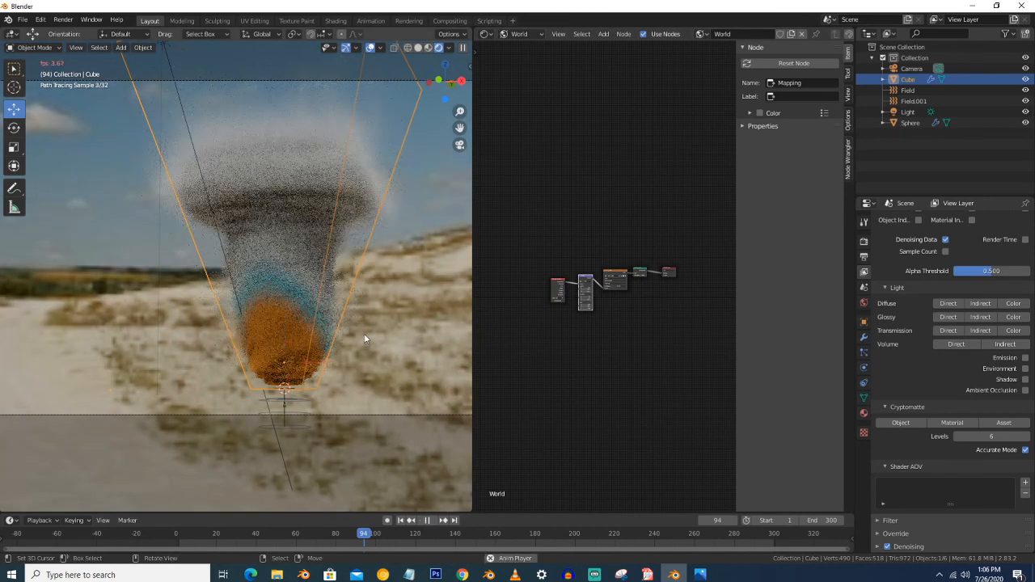
key(space)
click(422, 48)
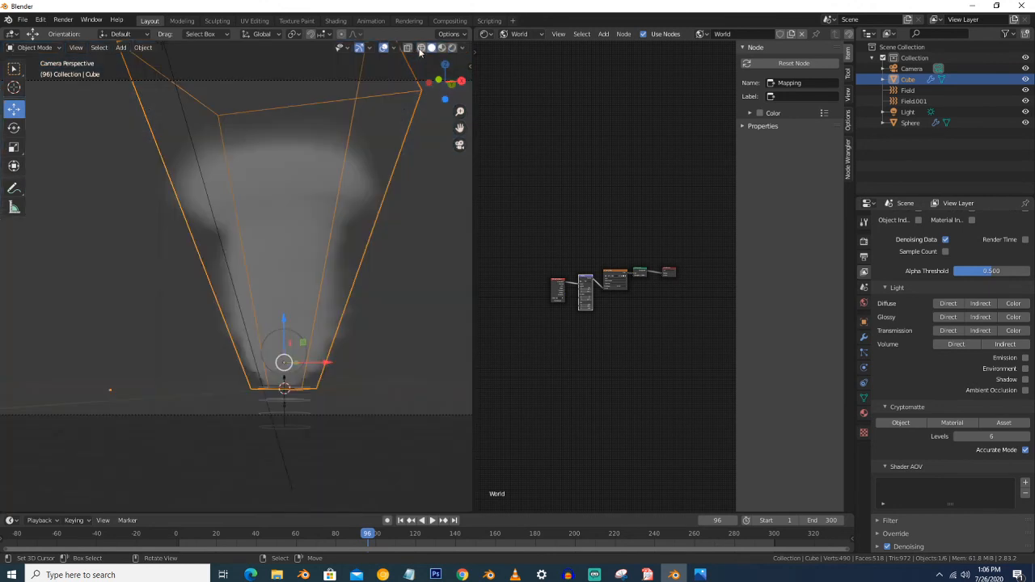
key(space)
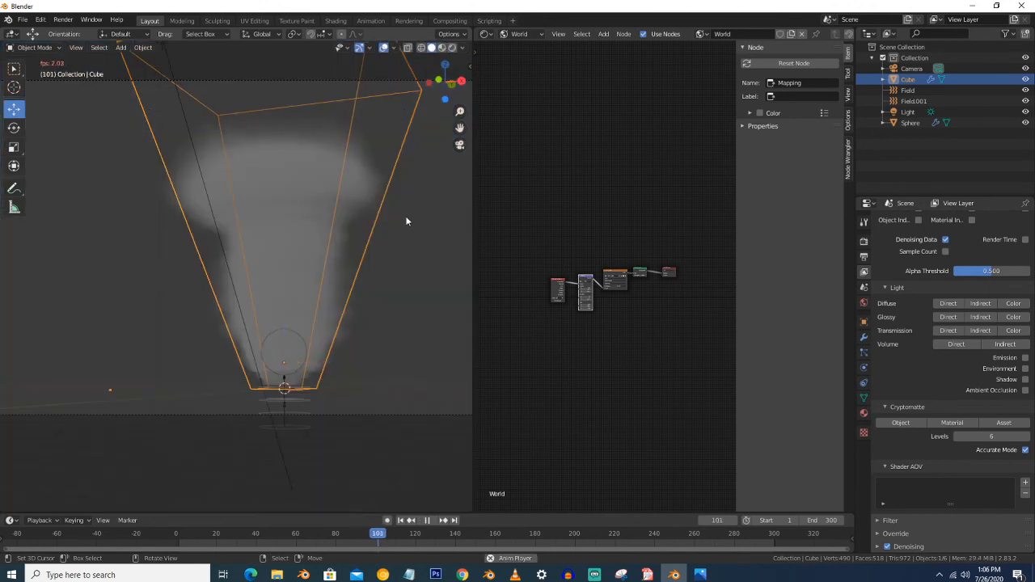
scroll(394, 233, down, 2)
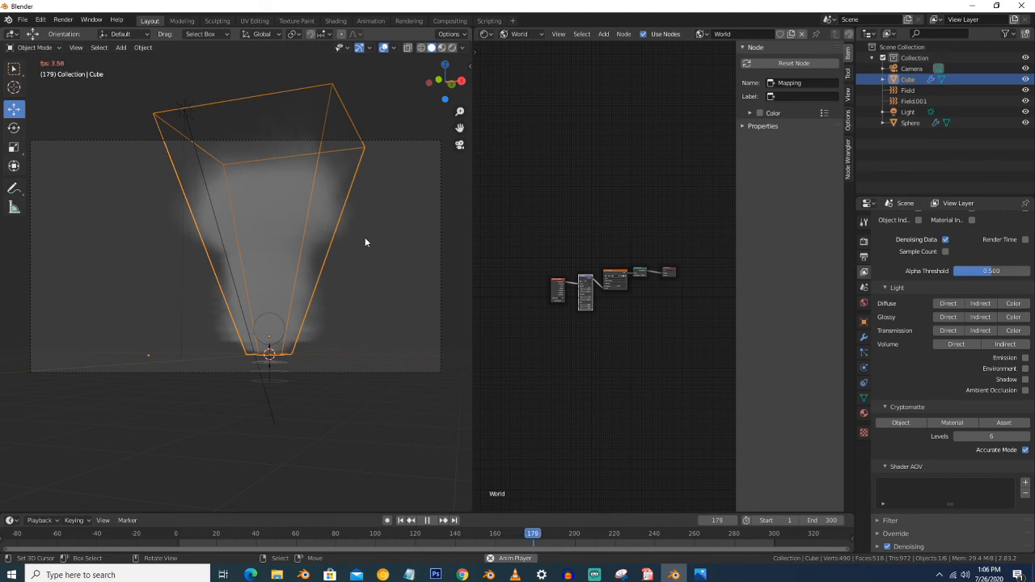
key(space)
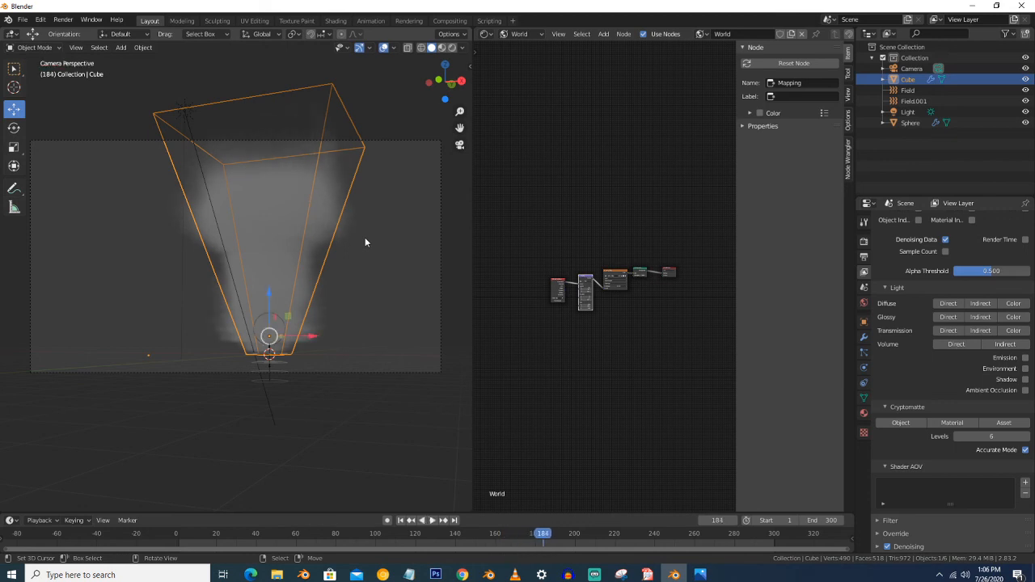
click(452, 47)
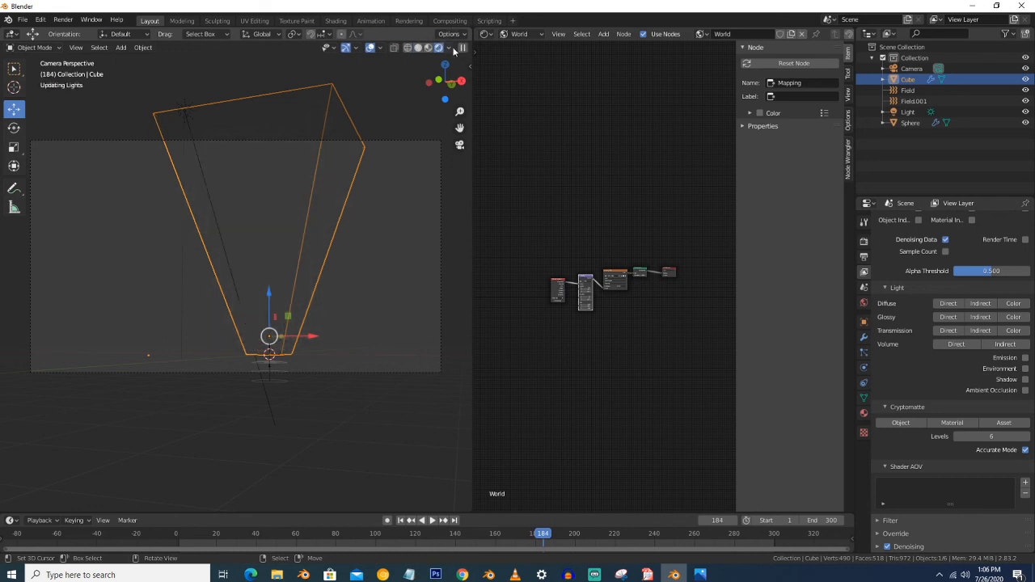